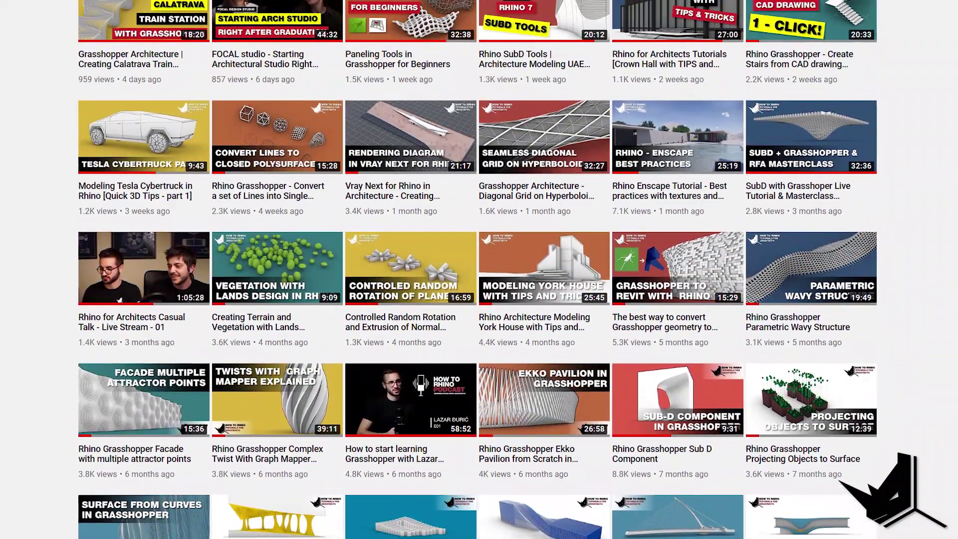
pyautogui.scroll(4, 479, 269)
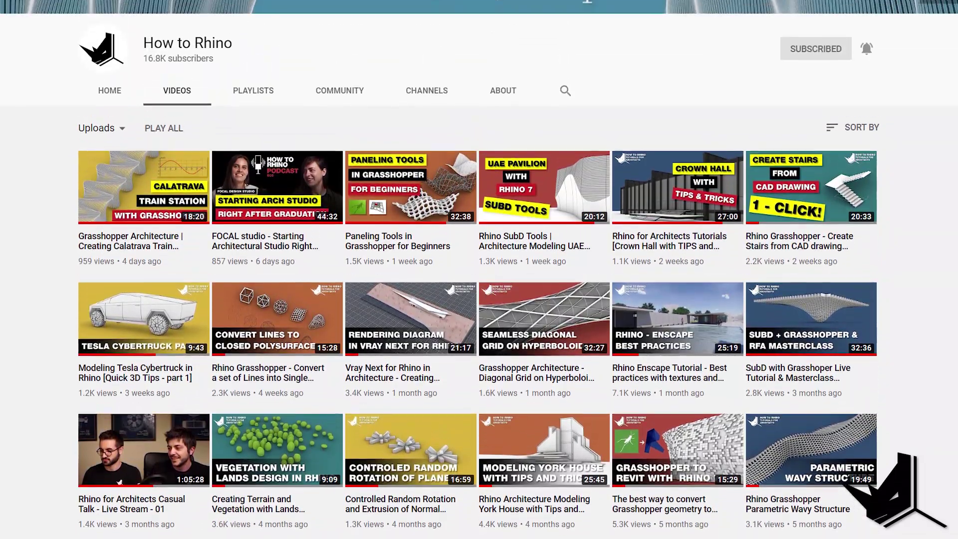
pyautogui.scroll(2, 479, 269)
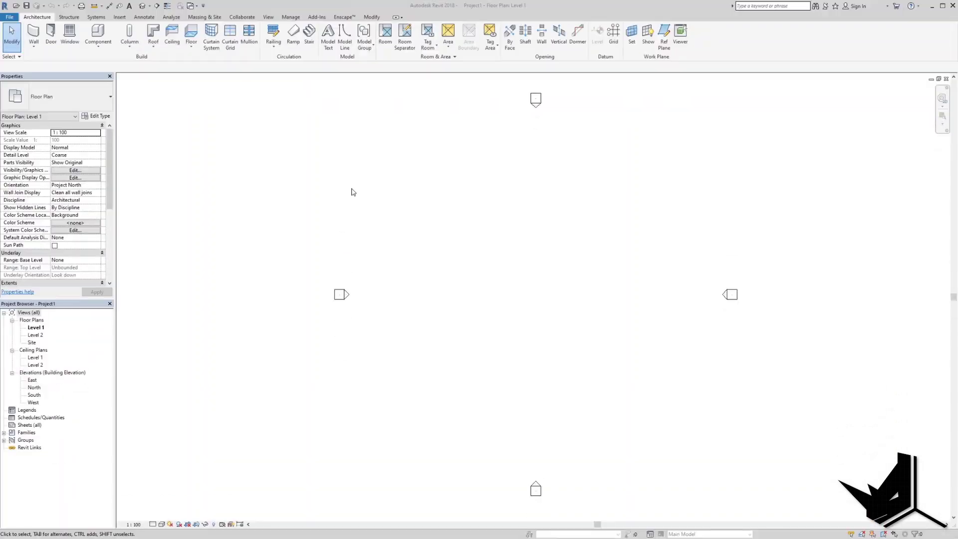
# - Load the Rhinoceros add-in in Revit, launch Rhino from it and maximize the Perspective viewport
pyautogui.click(372, 17)
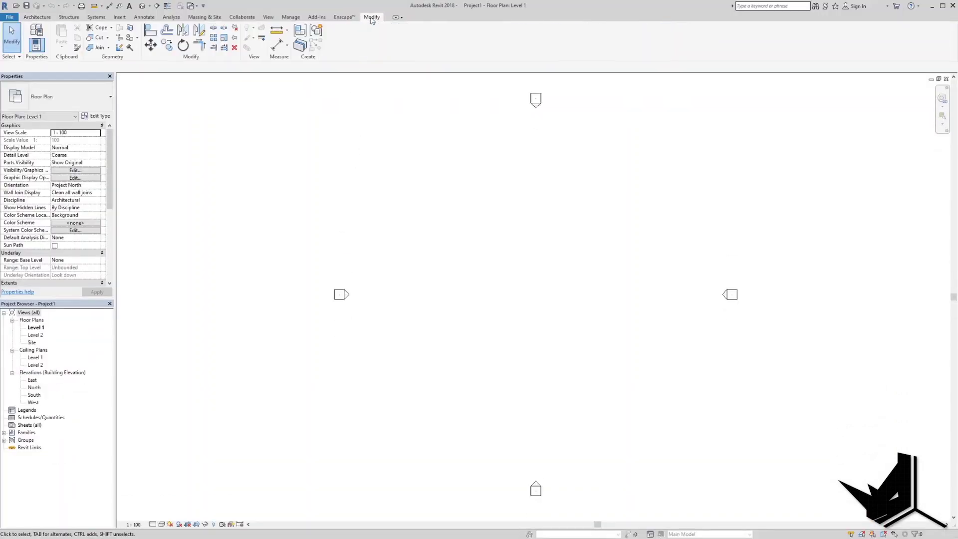
pyautogui.click(318, 17)
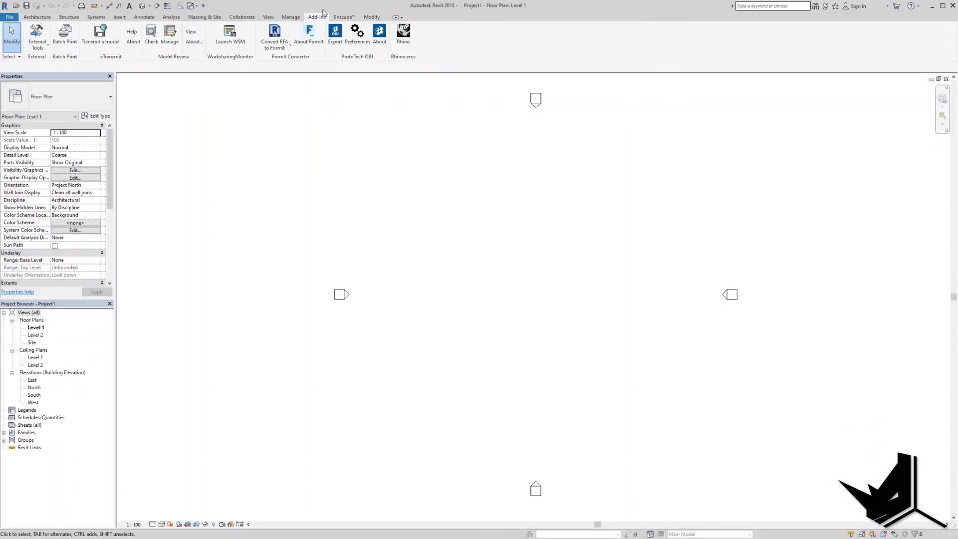
pyautogui.click(403, 35)
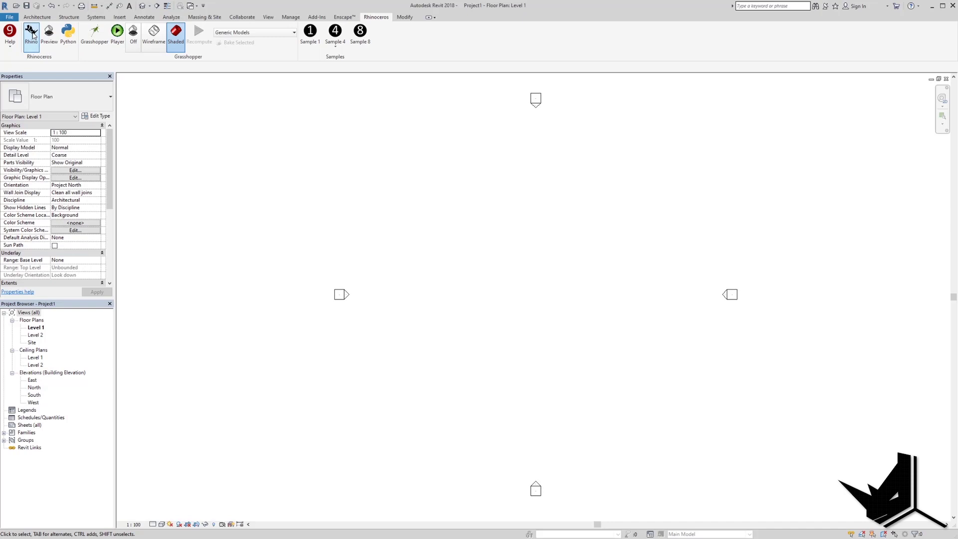
pyautogui.click(31, 33)
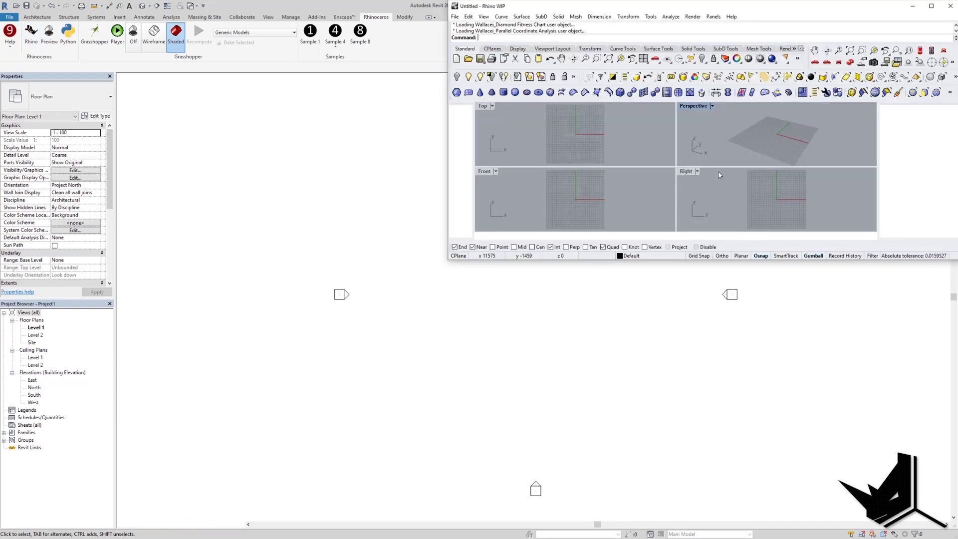
pyautogui.doubleClick(690, 107)
pyautogui.moveTo(680, 167)
pyautogui.keyDown('shift'); pyautogui.mouseDown(button='right')
pyautogui.moveTo(610, 160)
pyautogui.moveTo(639, 185)
pyautogui.moveTo(626, 175)
pyautogui.mouseUp(button='right'); pyautogui.keyUp('shift')
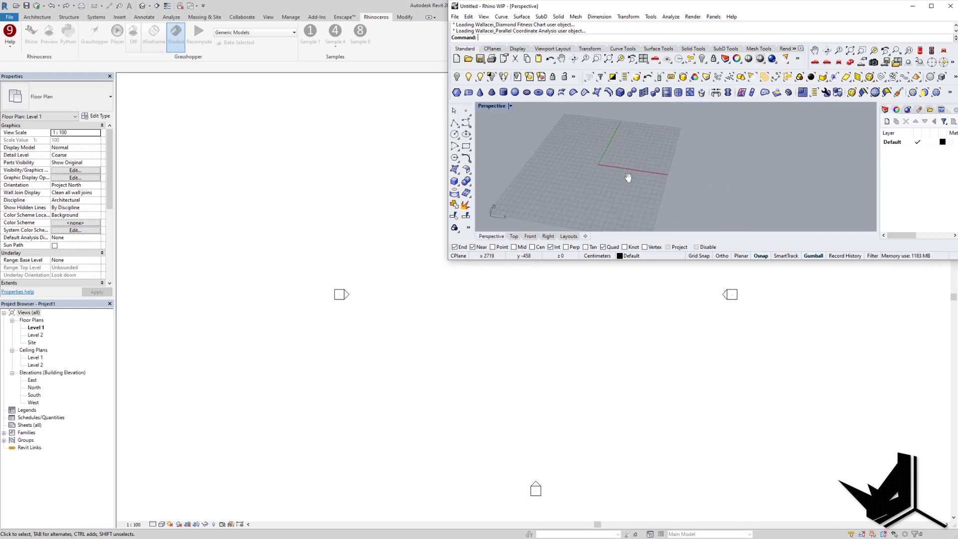
# - Start Grasshopper from Rhino and dismiss its getting-started window
pyautogui.write('GH')
pyautogui.press('Return')
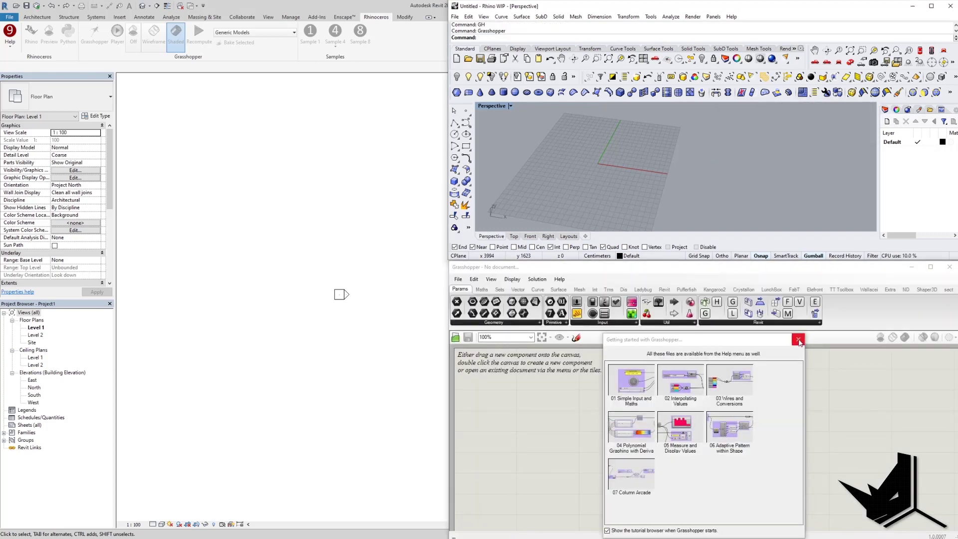
pyautogui.click(798, 340)
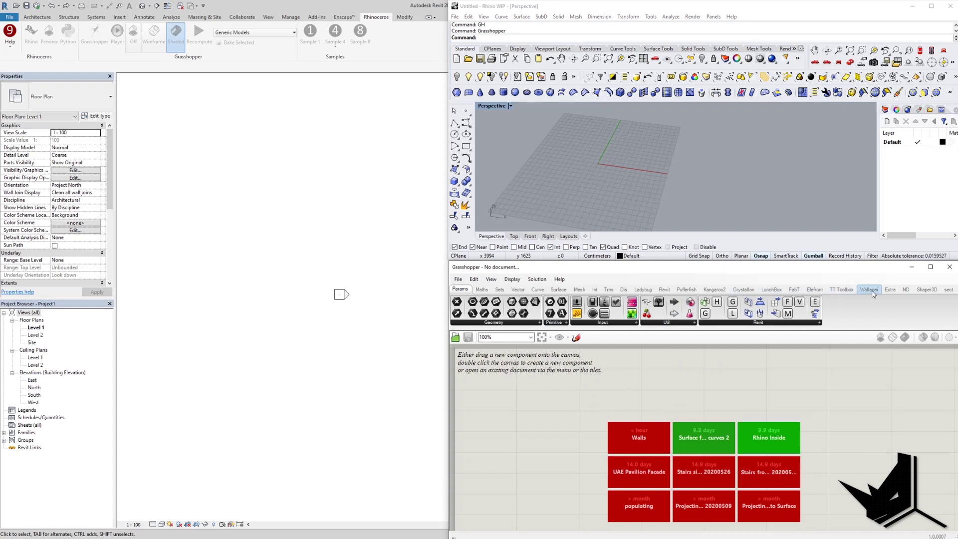
# - Place the Revit Add Wall component that builds walls from a curve on the Grasshopper canvas
pyautogui.click(665, 290)
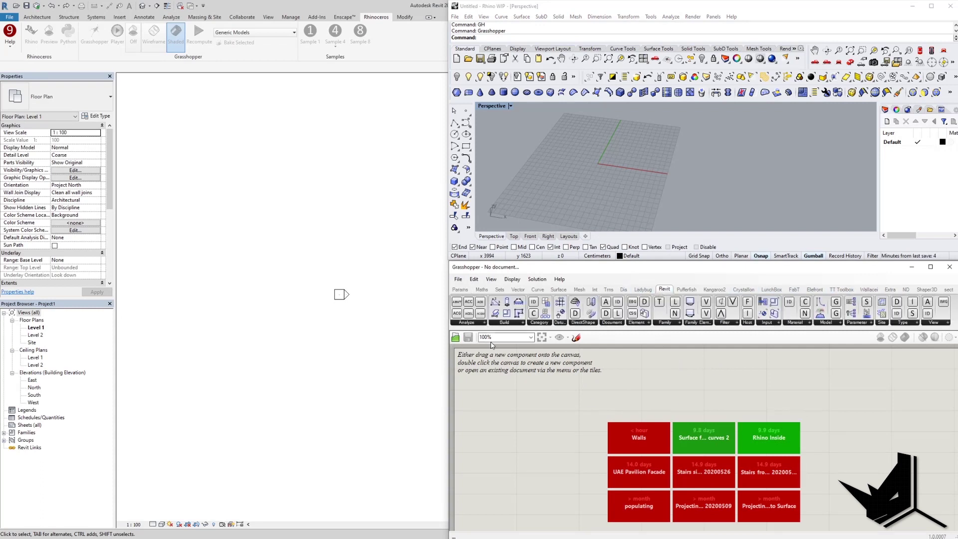
pyautogui.click(505, 323)
pyautogui.click(519, 402)
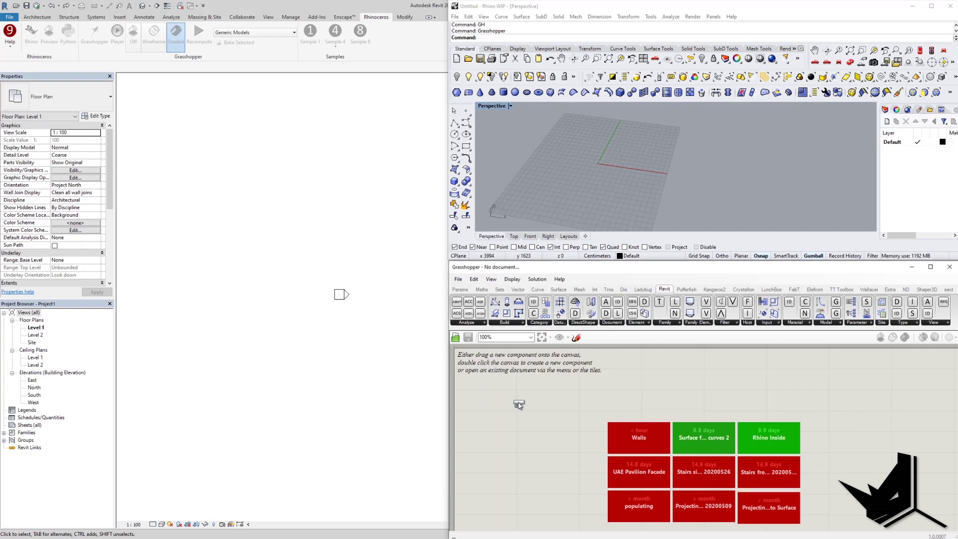
pyautogui.moveTo(519, 405); pyautogui.dragTo(675, 418)
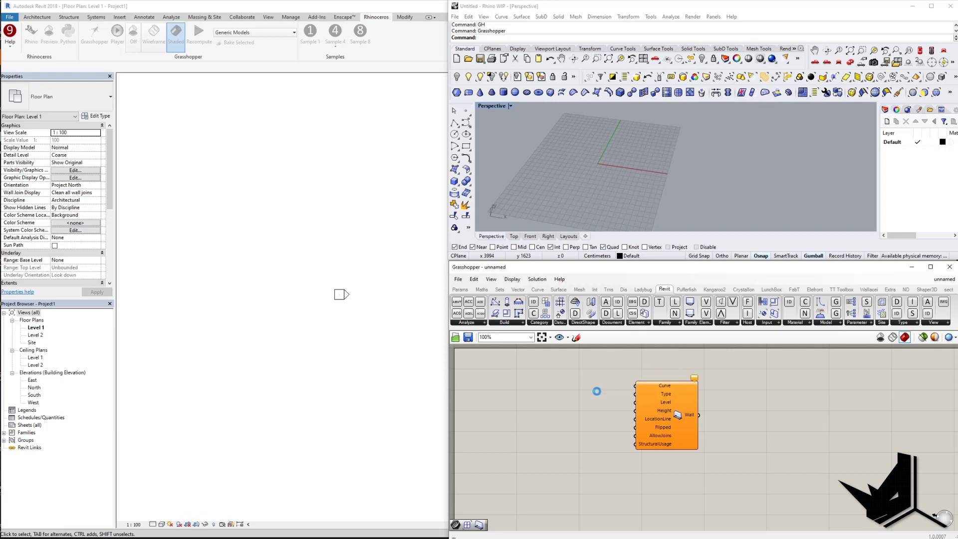
# - Add the component-labelling helper with the Exceptions input and space it well apart from Add Wall on the canvas
pyautogui.doubleClick(585, 396)
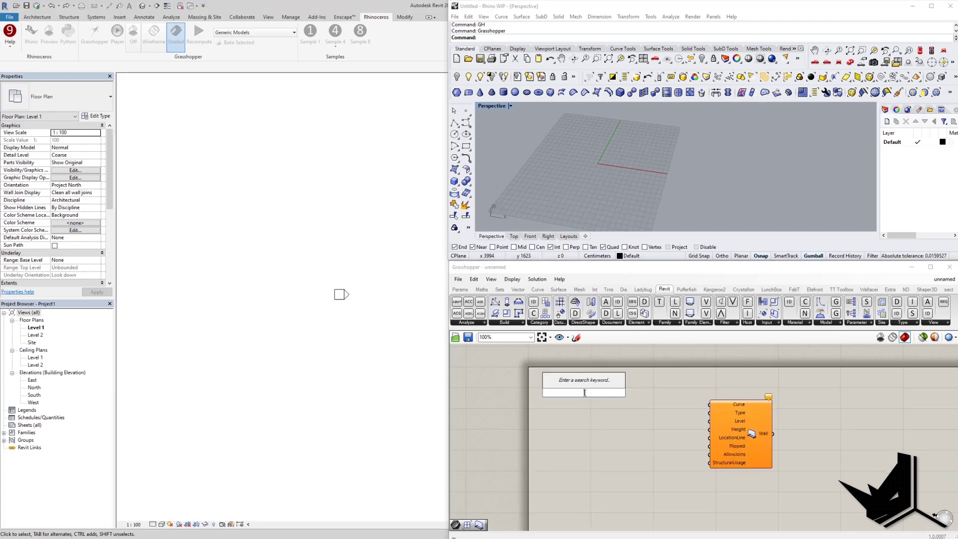
pyautogui.write('exceptions')
pyautogui.press('Return')
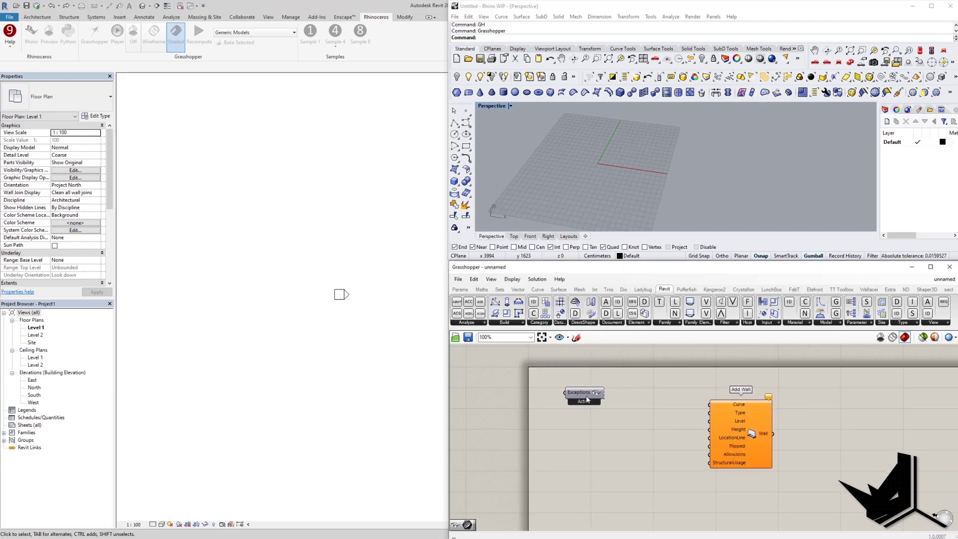
pyautogui.moveTo(587, 399); pyautogui.dragTo(504, 380)
pyautogui.click(634, 387)
pyautogui.moveTo(698, 402); pyautogui.dragTo(520, 395, button='right')
pyautogui.moveTo(562, 423); pyautogui.dragTo(707, 451)
pyautogui.scroll(2, 642, 445)
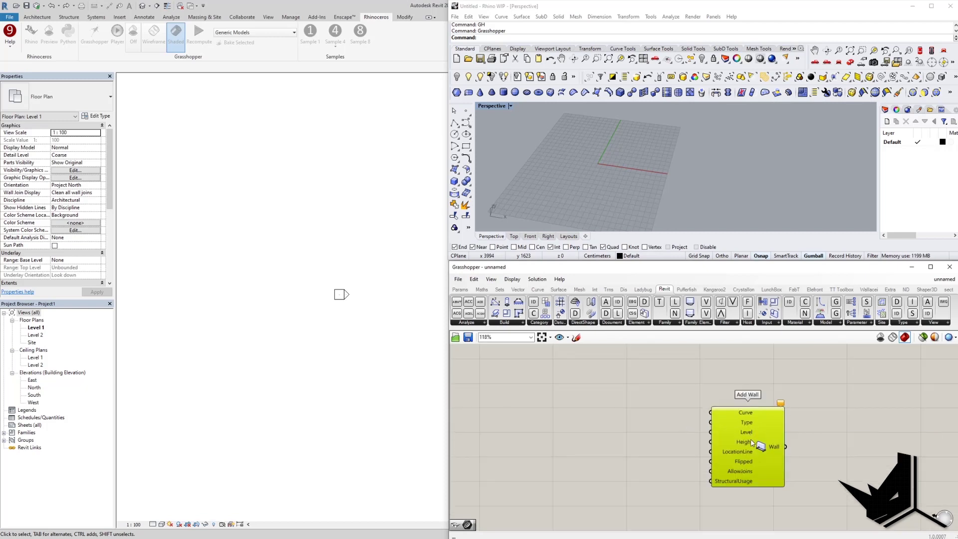
# - Draw a 10000 cm line parallel to the X axis in Rhino's Perspective viewport
pyautogui.moveTo(652, 164); pyautogui.dragTo(604, 179, button='right')
pyautogui.write('line')
pyautogui.press('Return')
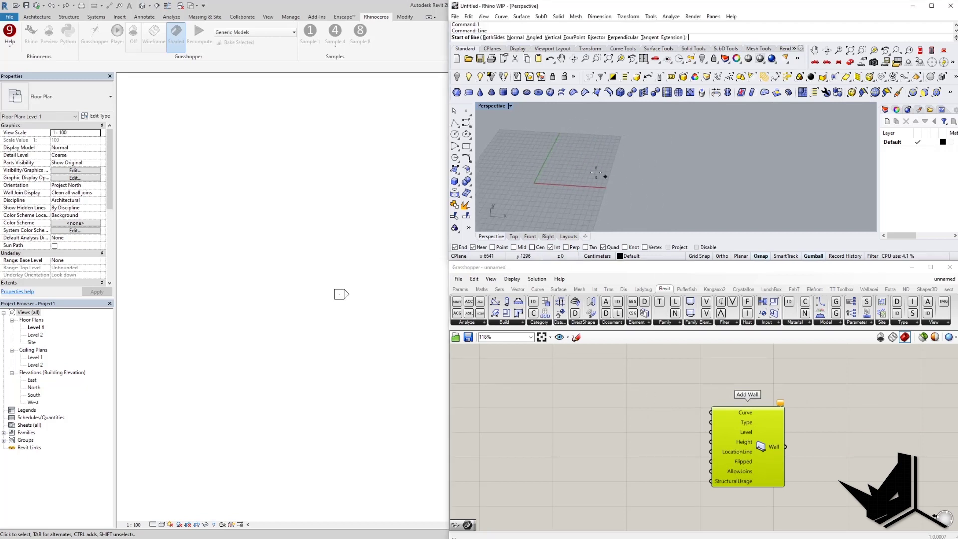
pyautogui.click(549, 164)
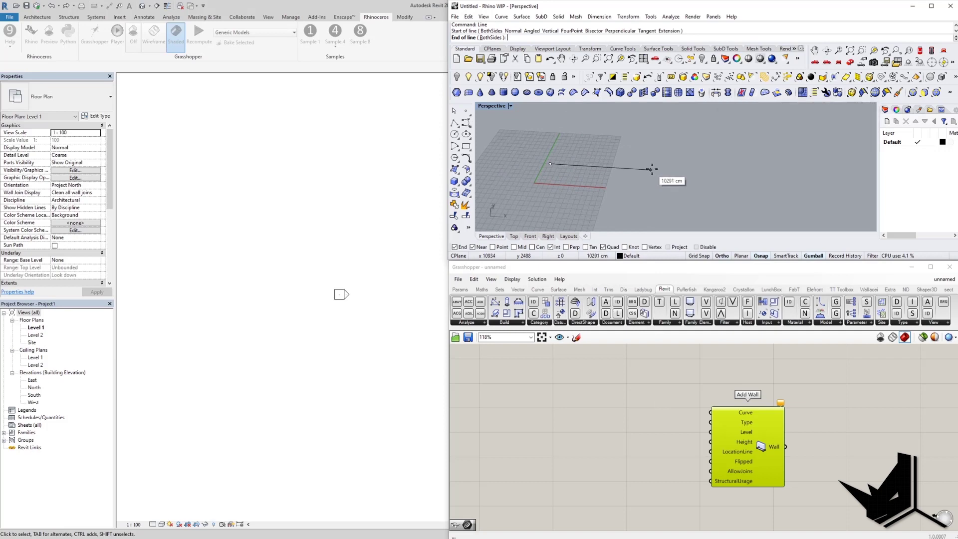
pyautogui.write('10000')
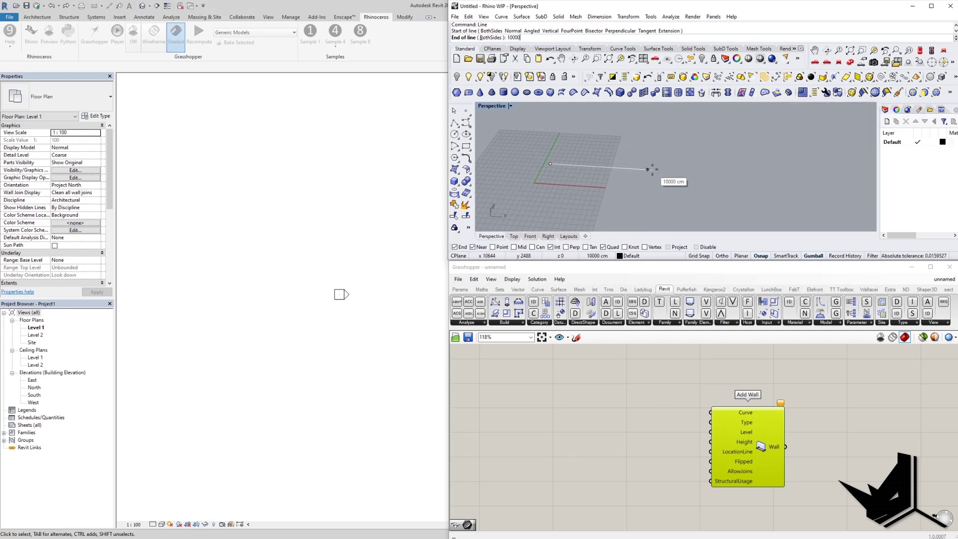
pyautogui.press('Return')
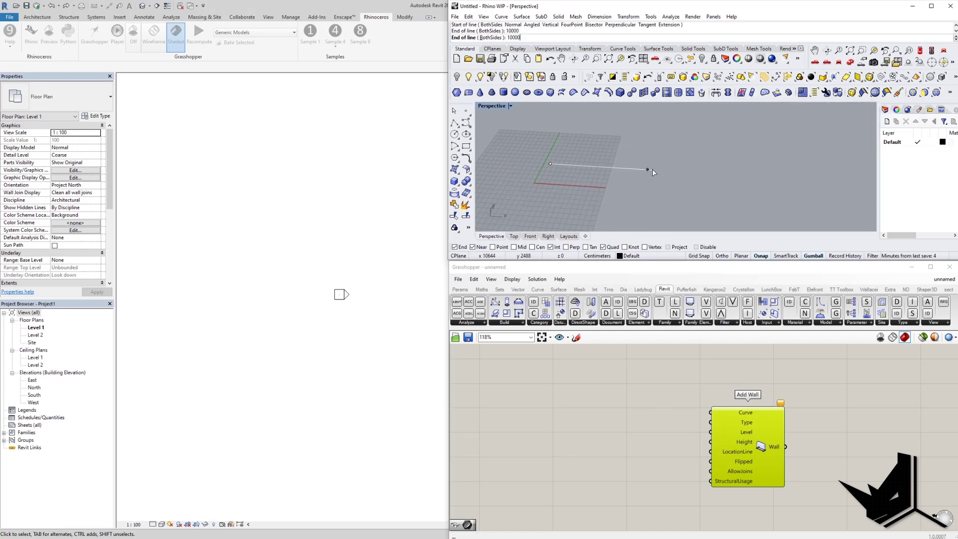
pyautogui.click(652, 170)
pyautogui.moveTo(652, 170)
pyautogui.mouseDown(button='right')
pyautogui.moveTo(613, 167)
pyautogui.moveTo(644, 168)
pyautogui.moveTo(645, 154)
pyautogui.mouseUp(button='right')
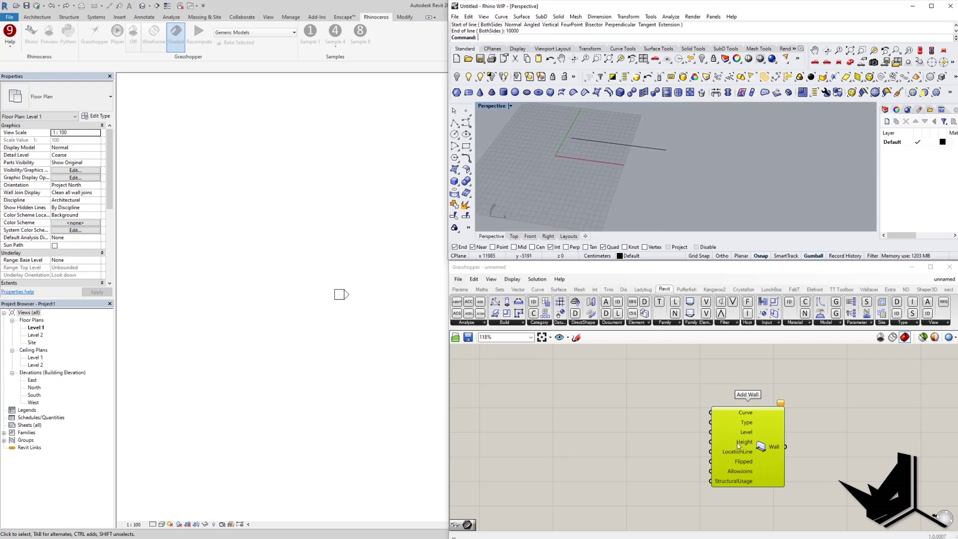
# - Add a Curve parameter to the Grasshopper canvas and set the drawn line as its single curve
pyautogui.doubleClick(600, 406)
pyautogui.write('crv')
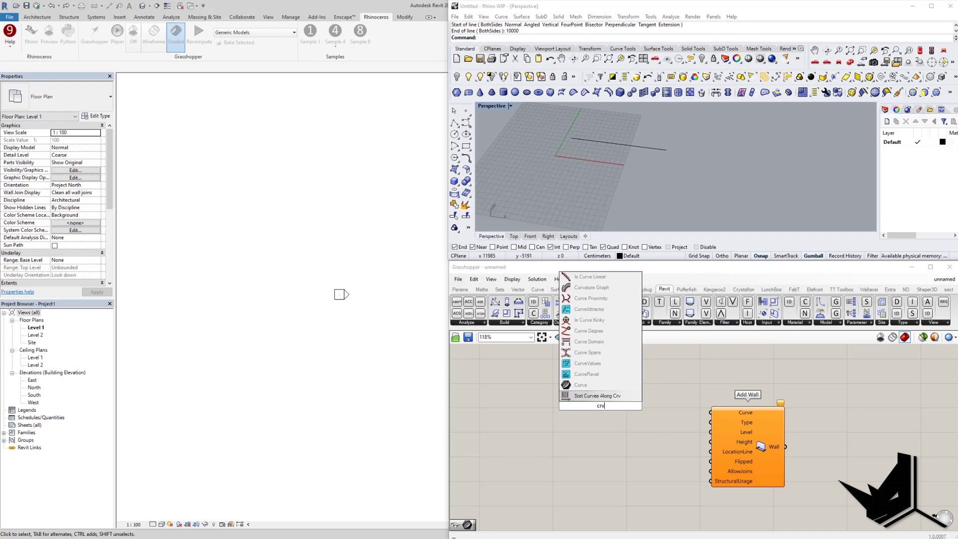
pyautogui.click(588, 387)
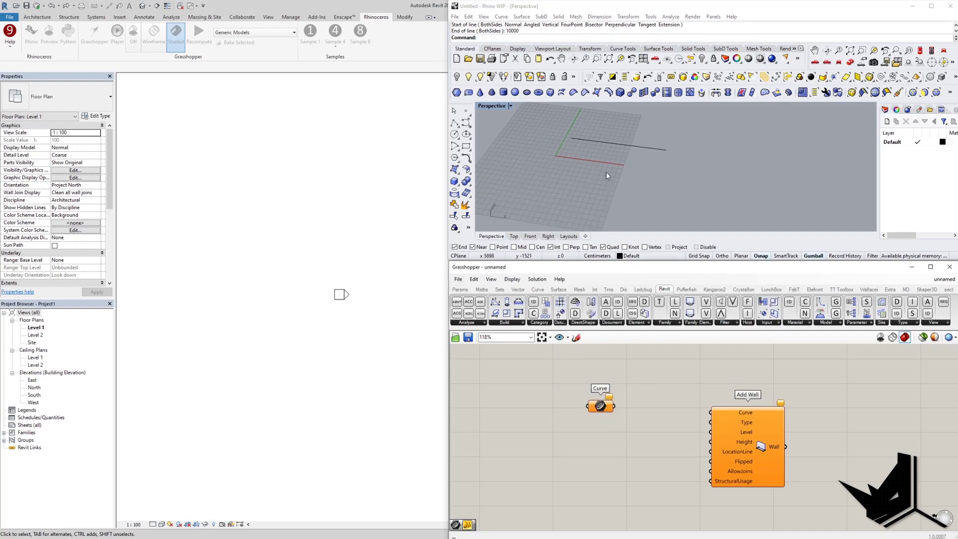
pyautogui.click(620, 143)
pyautogui.rightClick(602, 405)
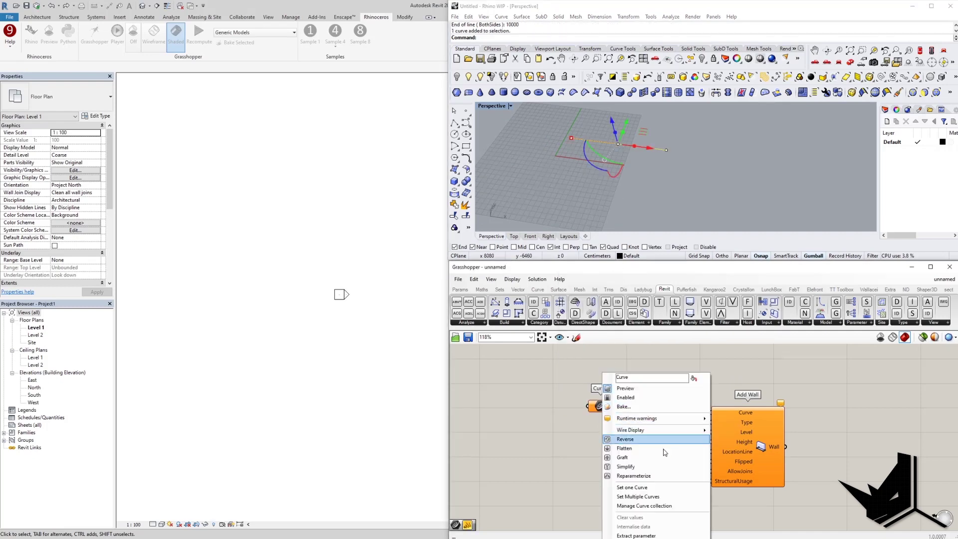
pyautogui.click(640, 487)
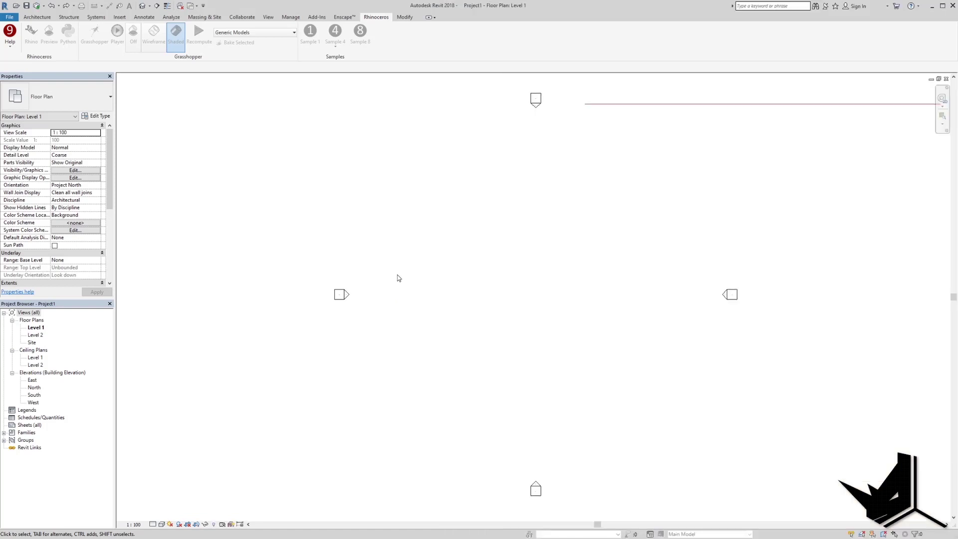
# - Switch to Revit to examine the line's preview in the floor plan and 3D view, and return to Rhino and Grasshopper
pyautogui.scroll(-1, 468, 316)
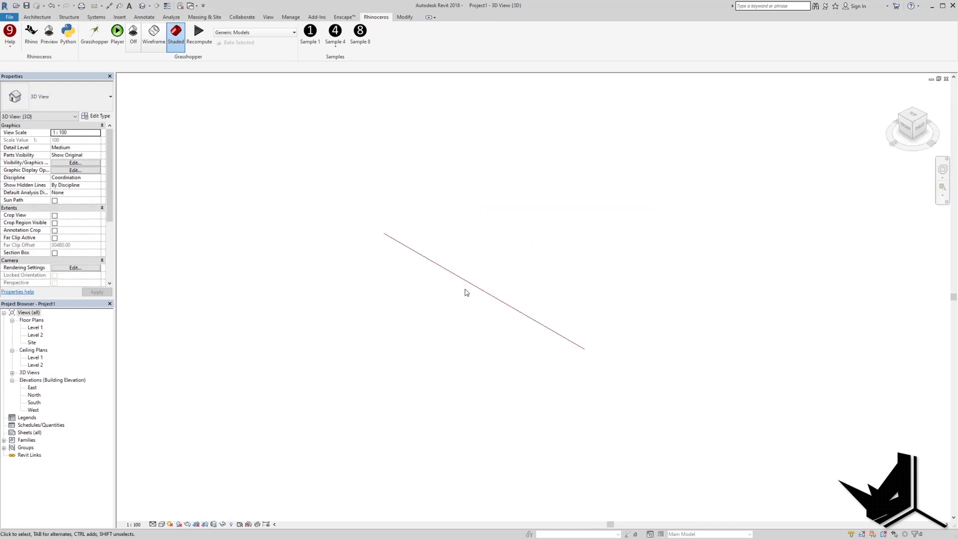
pyautogui.scroll(1, 465, 289)
pyautogui.scroll(-4, 465, 290)
pyautogui.scroll(2, 466, 289)
pyautogui.scroll(-3, 467, 292)
pyautogui.scroll(4, 466, 292)
pyautogui.click(160, 538)
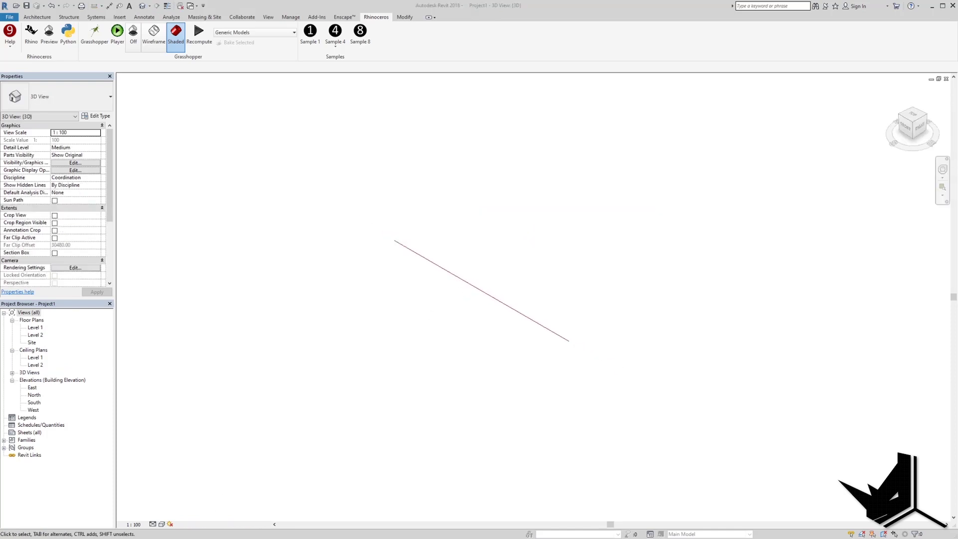
pyautogui.click(205, 518)
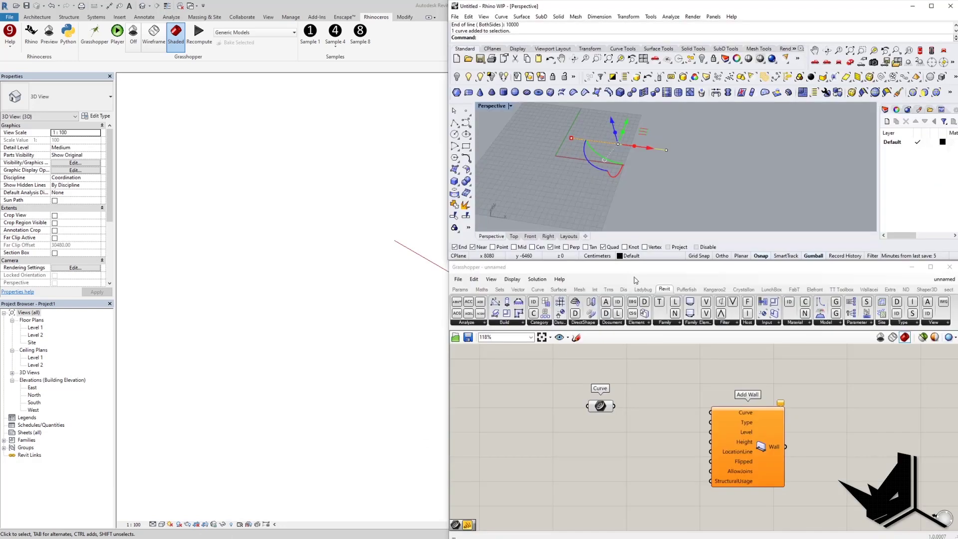
# - Deselect the Rhino line and move the Add Wall component farther from the Curve parameter
pyautogui.click(677, 193)
pyautogui.moveTo(659, 440); pyautogui.dragTo(648, 412, button='right')
pyautogui.moveTo(737, 413); pyautogui.dragTo(765, 404)
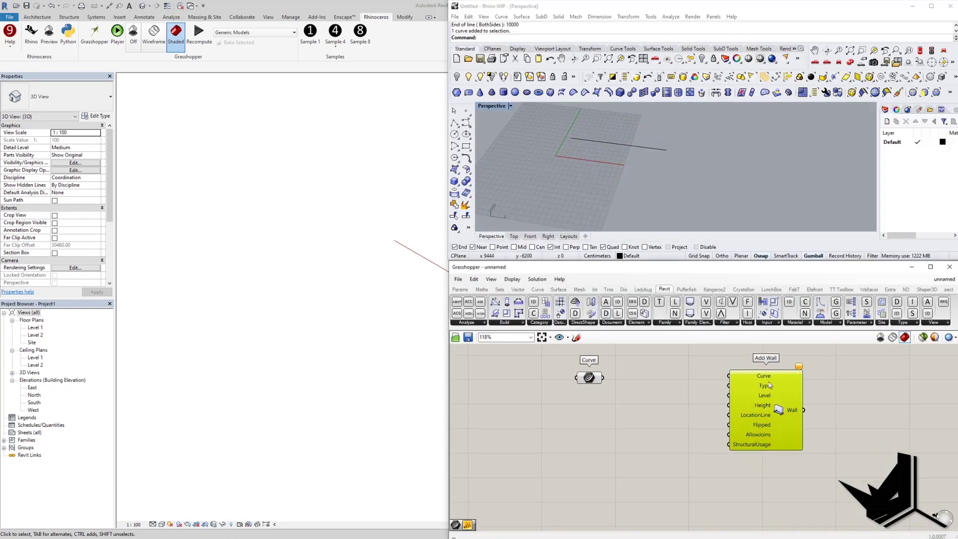
pyautogui.moveTo(632, 428); pyautogui.dragTo(651, 439, button='right')
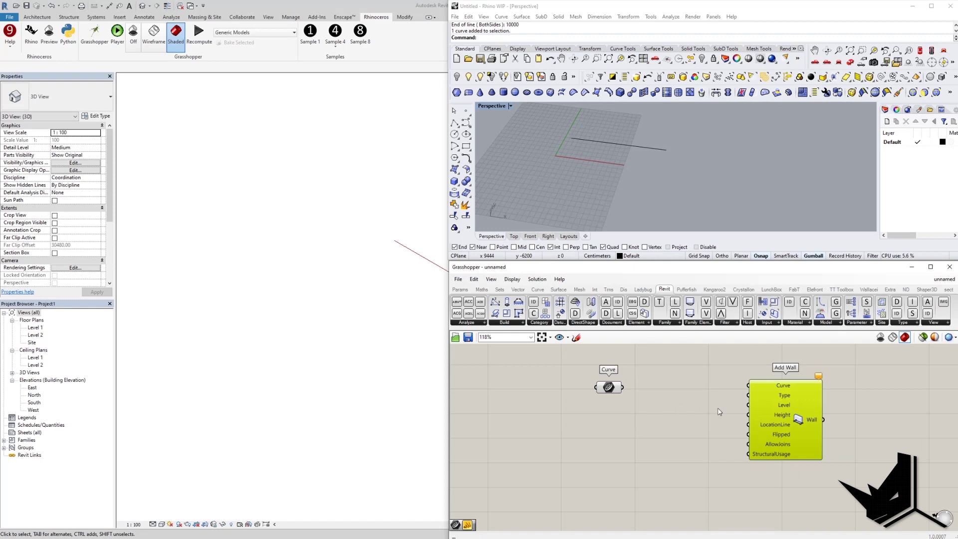
# - Add a number slider set to 300 and connect it to the Height input of Add Wall
pyautogui.doubleClick(622, 421)
pyautogui.write('300')
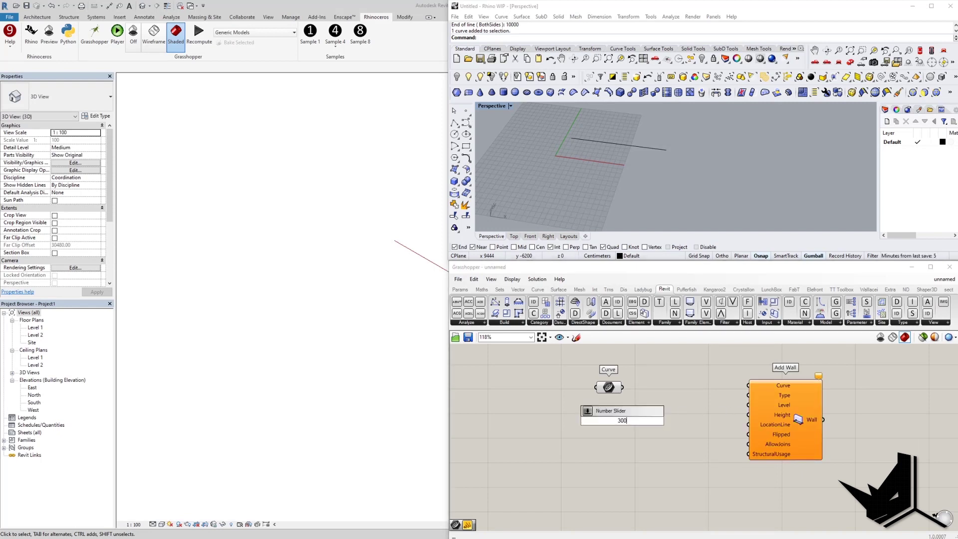
pyautogui.press('Return')
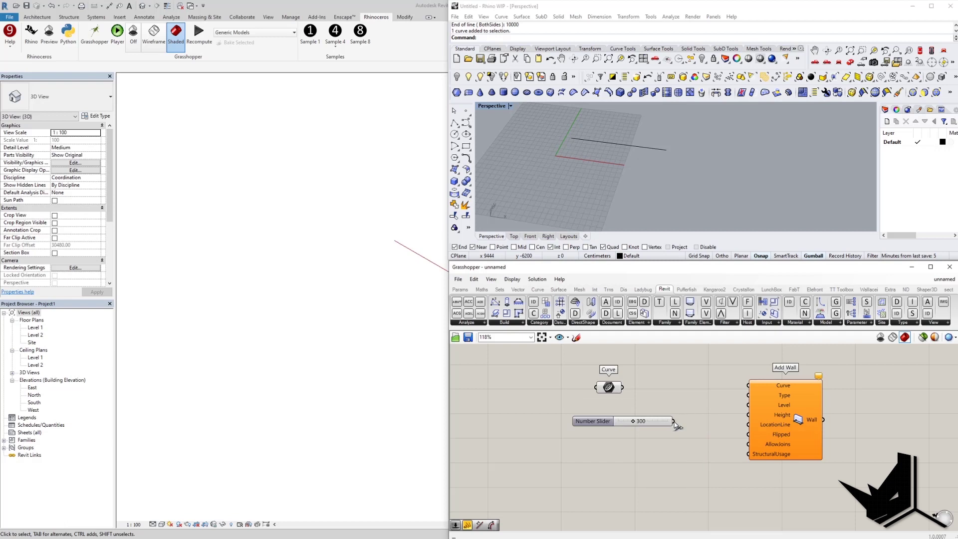
pyautogui.moveTo(673, 422); pyautogui.dragTo(776, 424)
# - Review the LocationLine options of the Add Wall component and leave the component deselected
pyautogui.rightClick(777, 431)
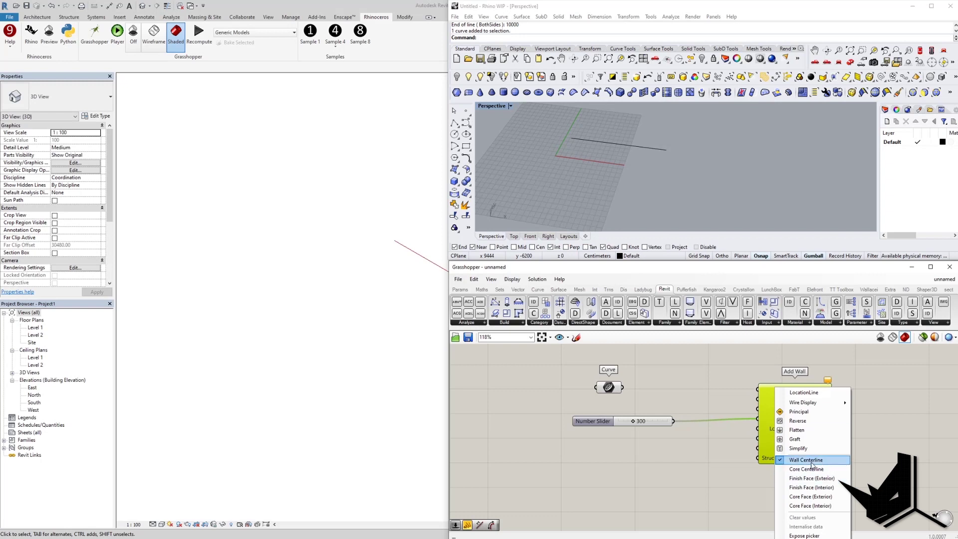
pyautogui.click(675, 472)
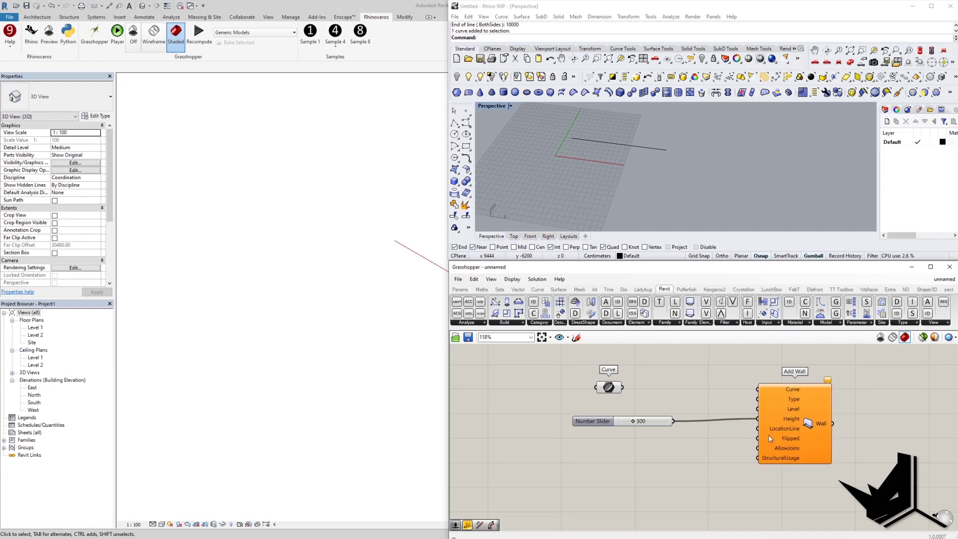
pyautogui.moveTo(794, 439); pyautogui.dragTo(795, 439)
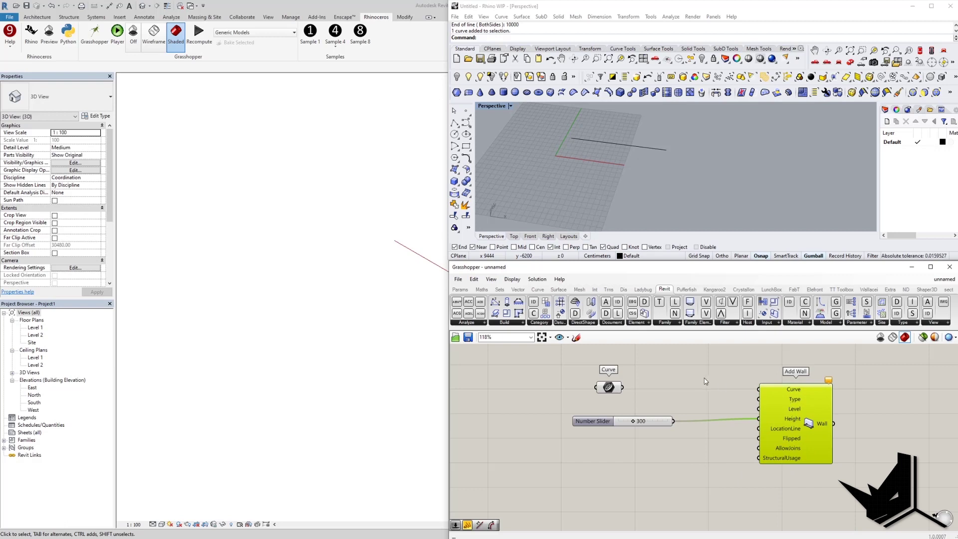
pyautogui.click(784, 348)
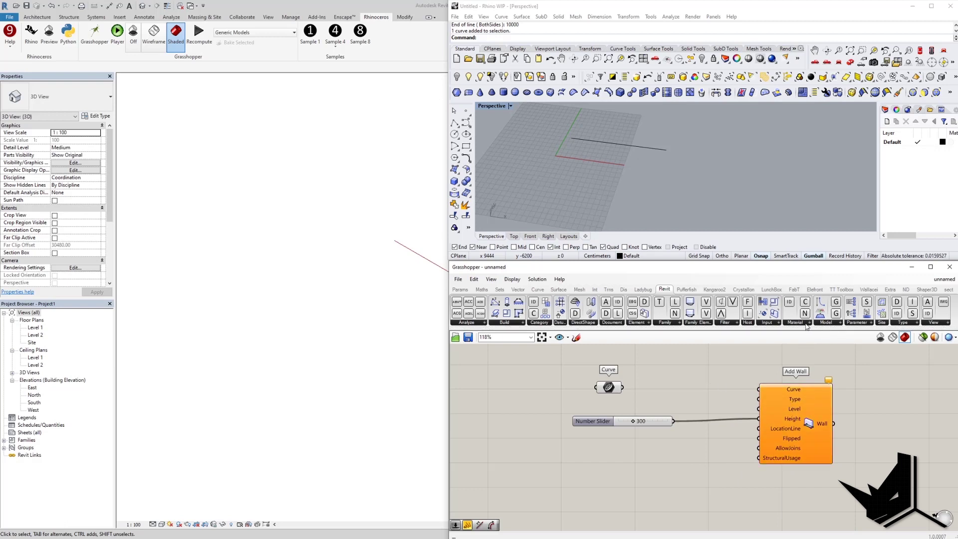
# - Add a Model Categories Picker and an ElementType Picker to the Grasshopper canvas
pyautogui.click(769, 324)
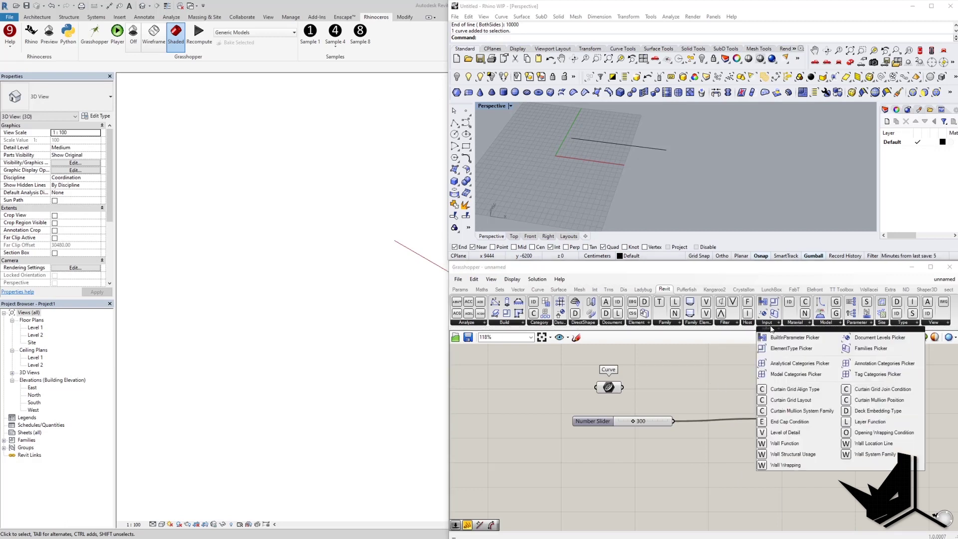
pyautogui.click(798, 375)
pyautogui.click(533, 406)
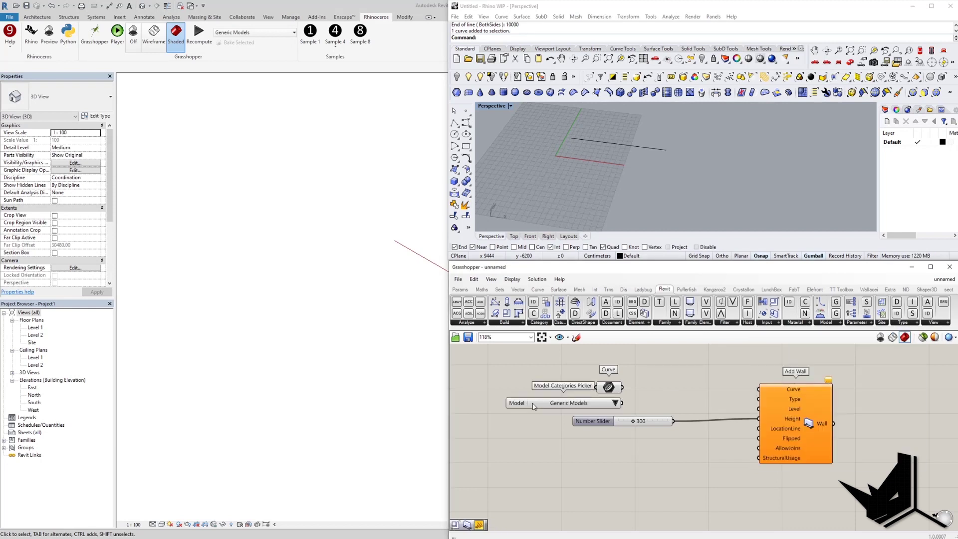
pyautogui.click(834, 324)
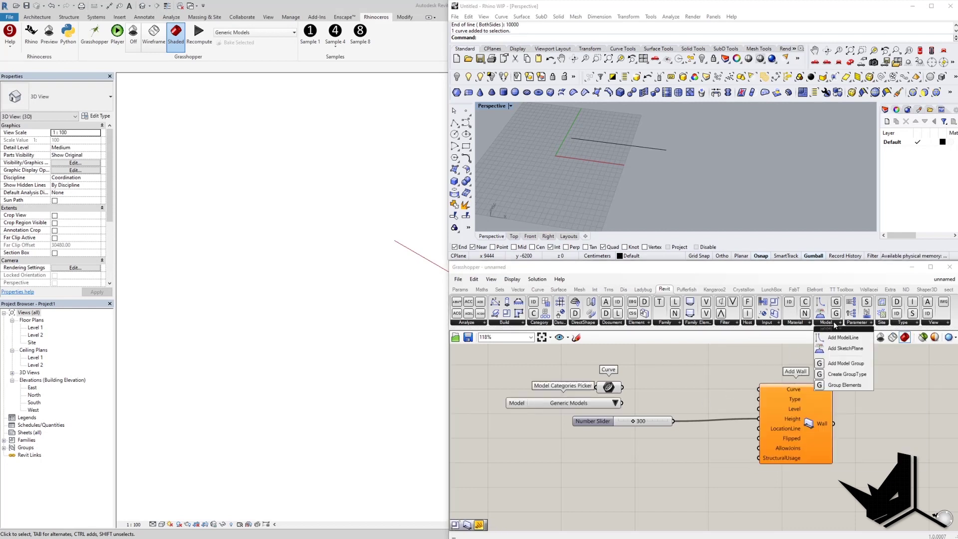
pyautogui.click(774, 323)
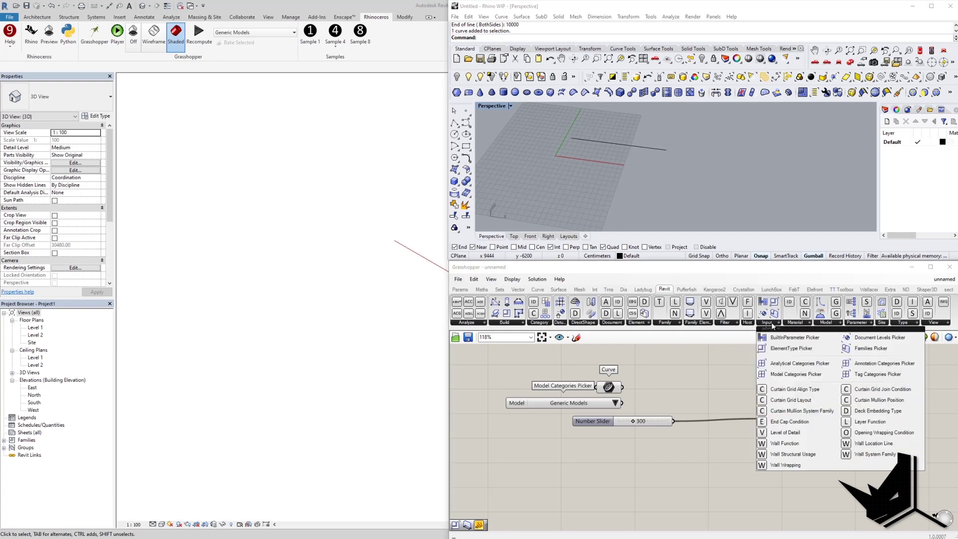
pyautogui.click(789, 349)
pyautogui.click(658, 400)
# - Space out the Model Categories Picker, the ElementType Picker and the Curve parameter so they no longer overlap
pyautogui.moveTo(667, 453); pyautogui.dragTo(733, 445, button='right')
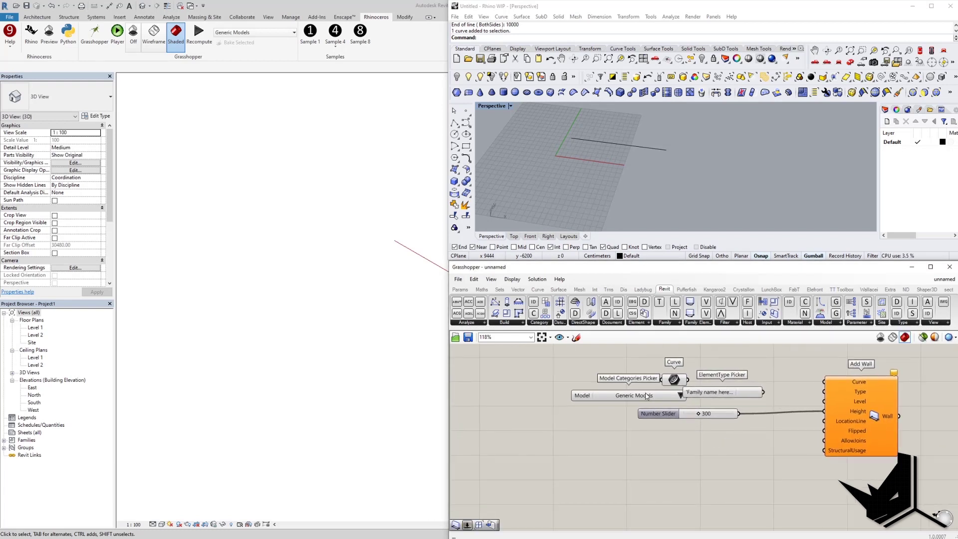
pyautogui.moveTo(646, 392); pyautogui.dragTo(567, 390)
pyautogui.moveTo(743, 400); pyautogui.dragTo(761, 399)
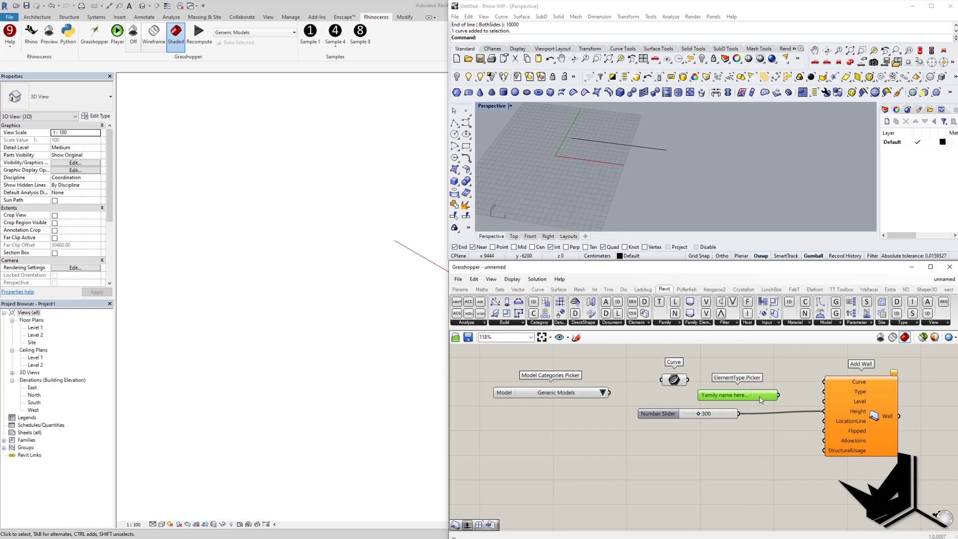
pyautogui.moveTo(679, 385)
pyautogui.mouseDown()
pyautogui.moveTo(665, 372)
pyautogui.moveTo(673, 378)
pyautogui.mouseUp()
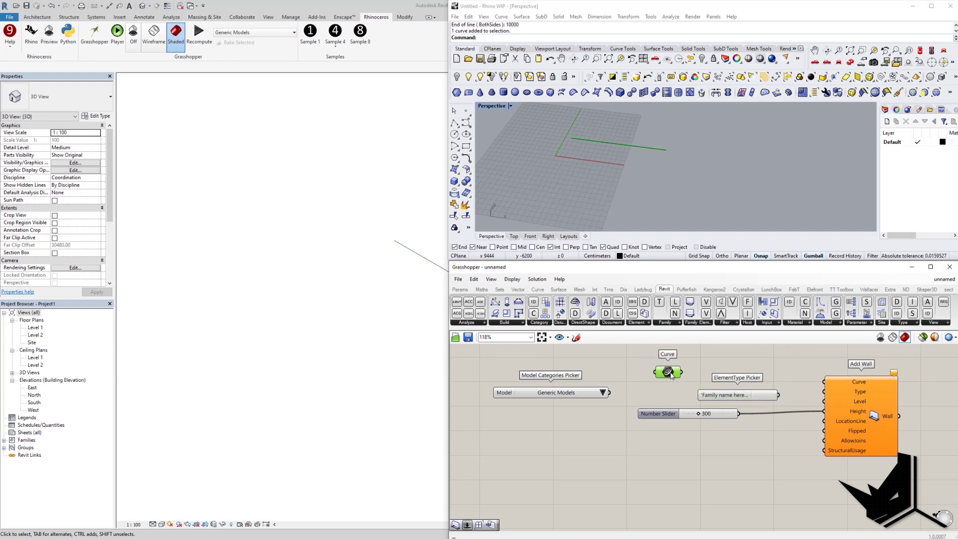
# - Set the Model Categories Picker to Walls and connect it to the ElementType Picker, placed between it and Add Wall
pyautogui.click(602, 394)
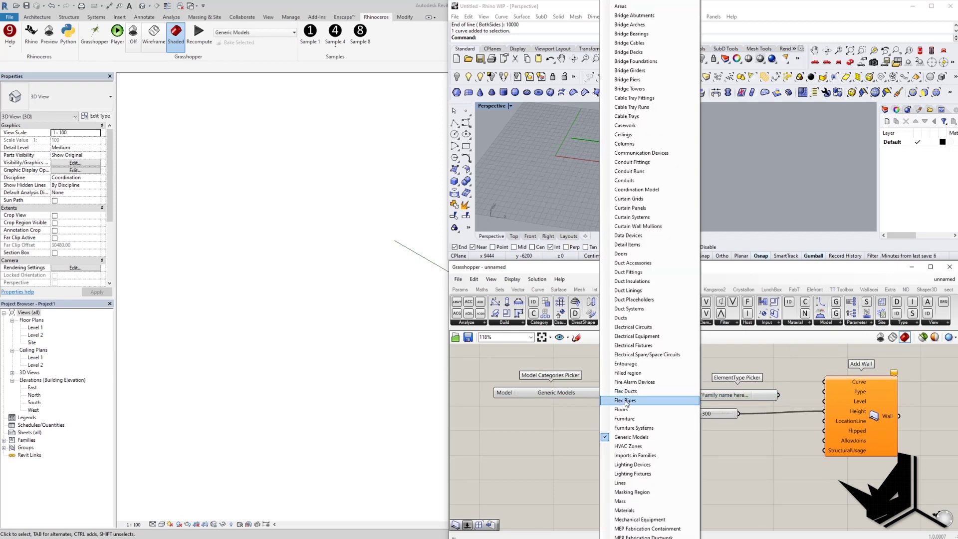
pyautogui.scroll(-6, 648, 269)
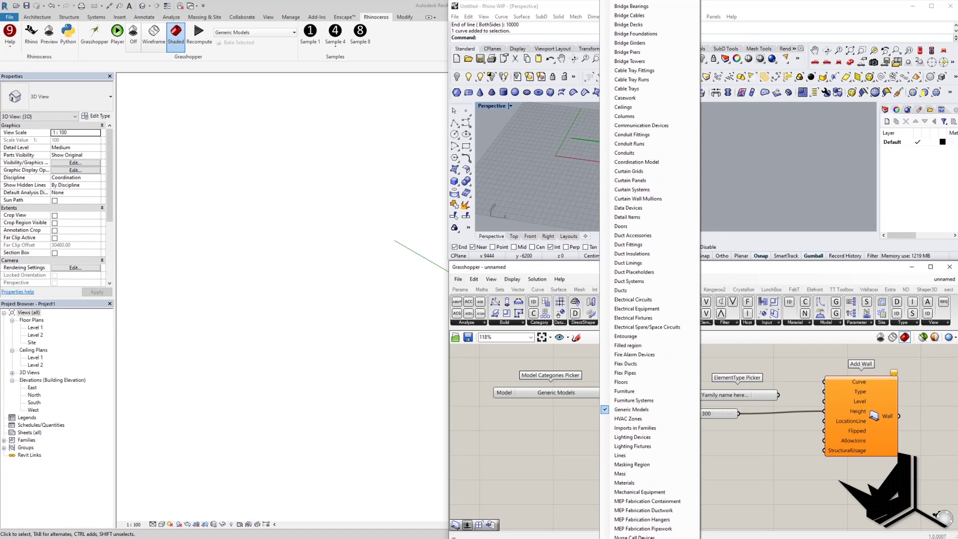
pyautogui.scroll(-10, 648, 269)
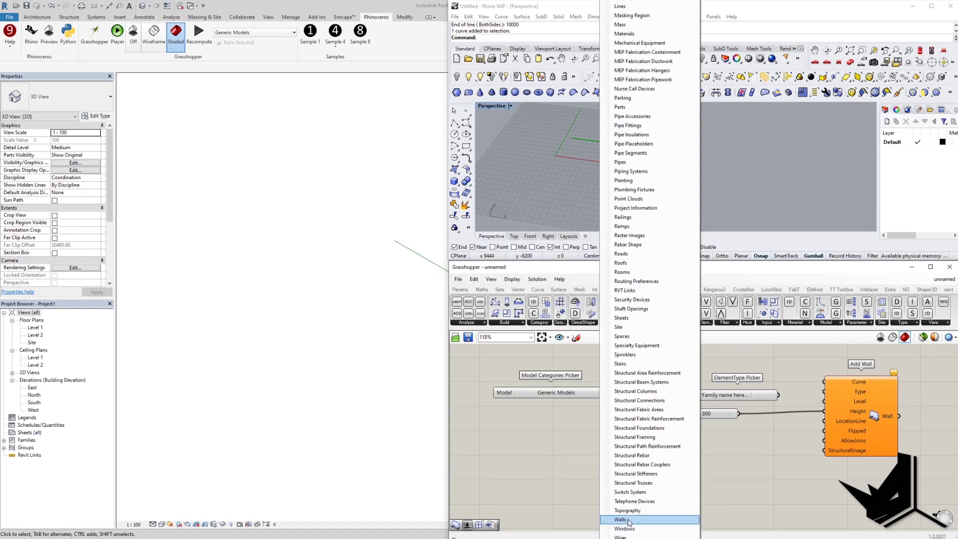
pyautogui.click(620, 528)
pyautogui.moveTo(700, 396); pyautogui.dragTo(691, 394)
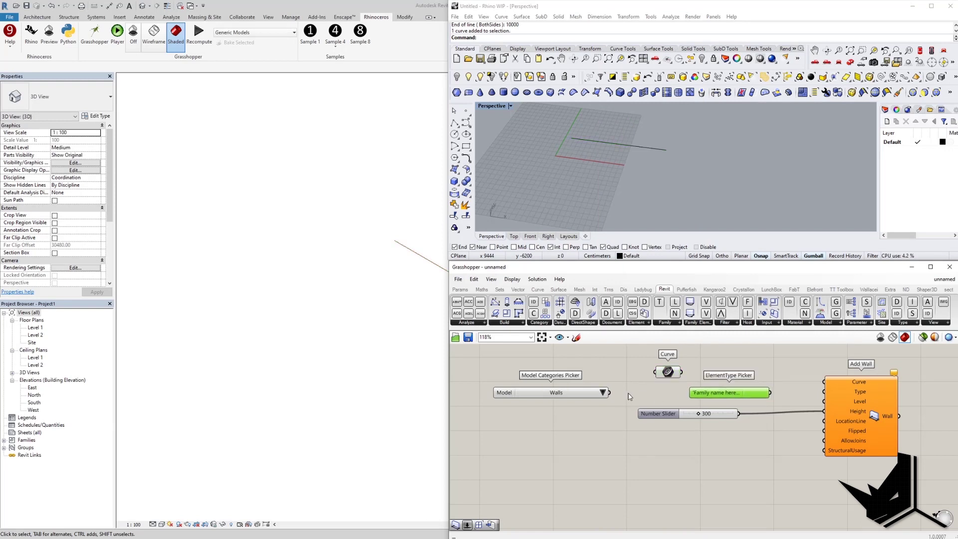
pyautogui.moveTo(610, 392); pyautogui.dragTo(692, 395)
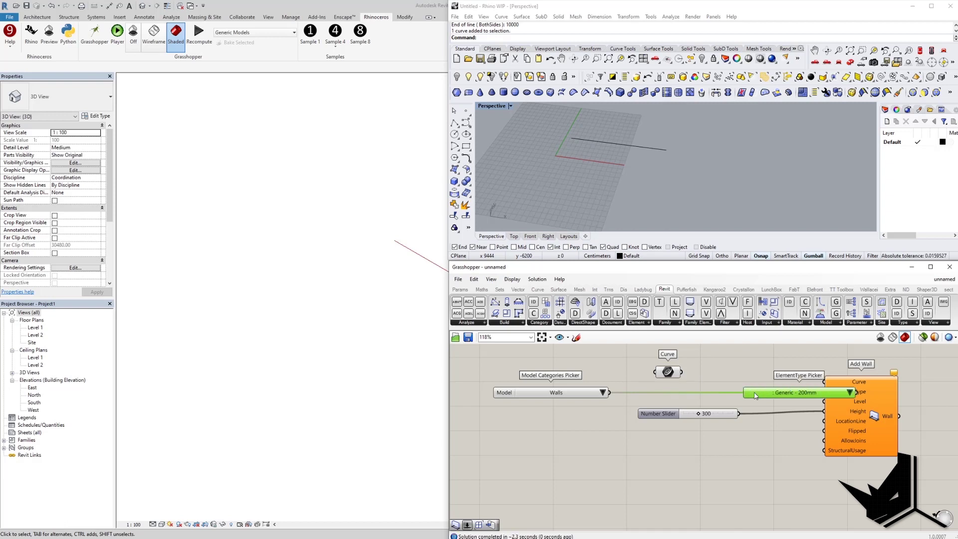
pyautogui.moveTo(796, 396); pyautogui.dragTo(710, 397)
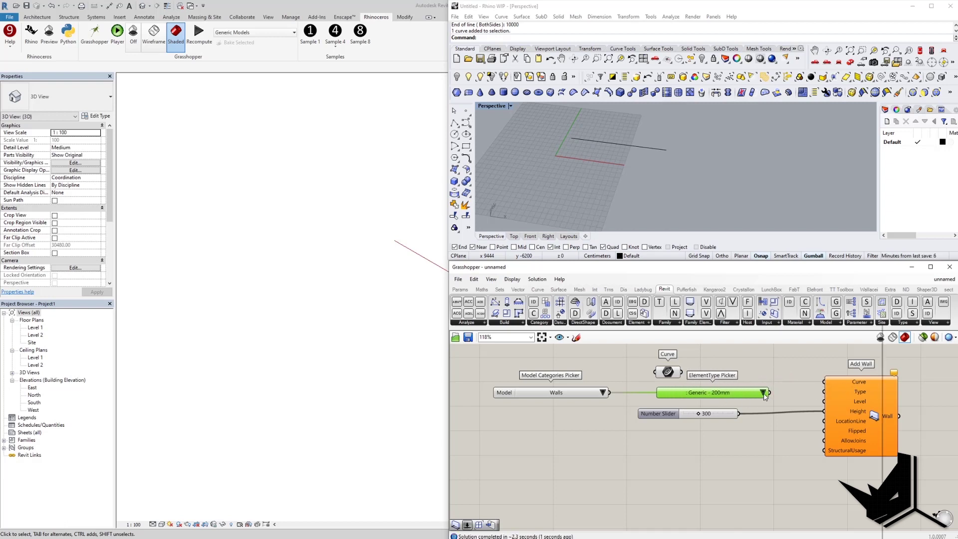
# - Choose Curtain Wall : Exterior Glazing in the ElementType Picker and shift the picker slightly away from Add Wall
pyautogui.click(763, 393)
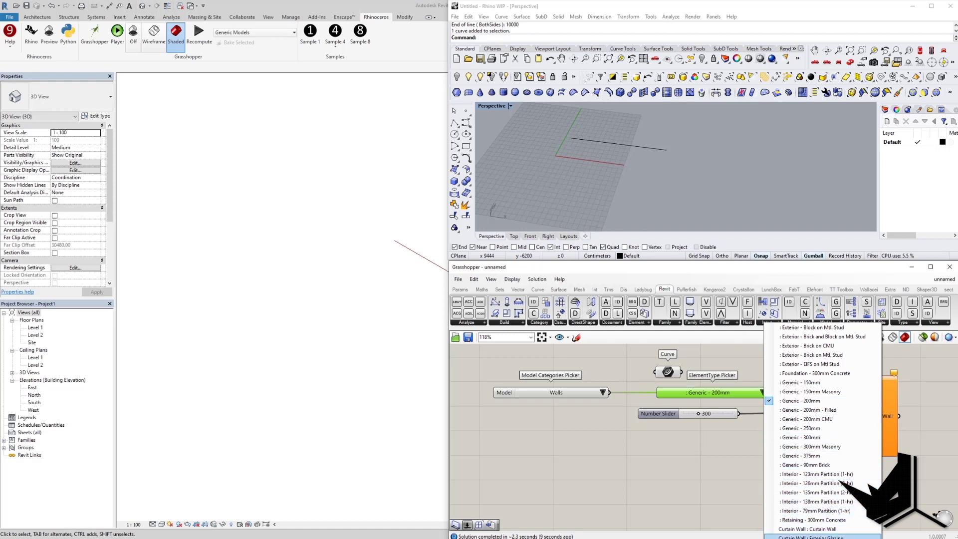
pyautogui.click(829, 536)
pyautogui.moveTo(742, 396); pyautogui.dragTo(734, 397)
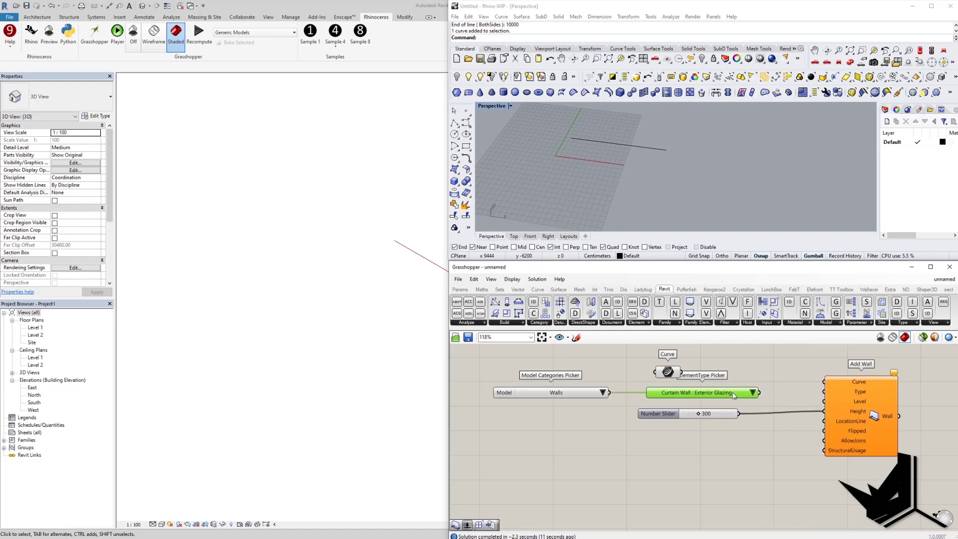
# - Connect the ElementType Picker to the Type input and the Curve parameter to the Curve input of Add Wall
pyautogui.click(787, 376)
pyautogui.moveTo(667, 358); pyautogui.dragTo(688, 359)
pyautogui.moveTo(762, 395); pyautogui.dragTo(823, 394)
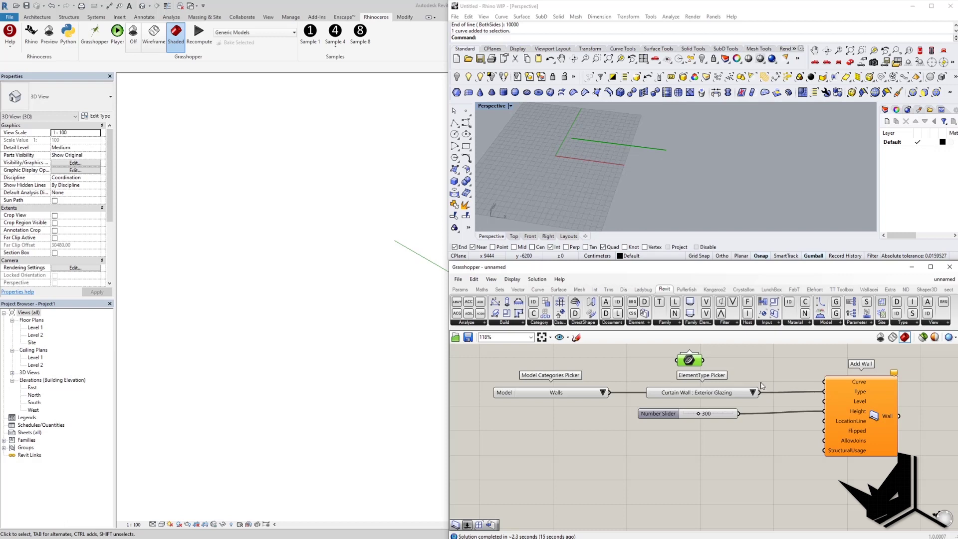
pyautogui.moveTo(734, 396); pyautogui.dragTo(722, 395)
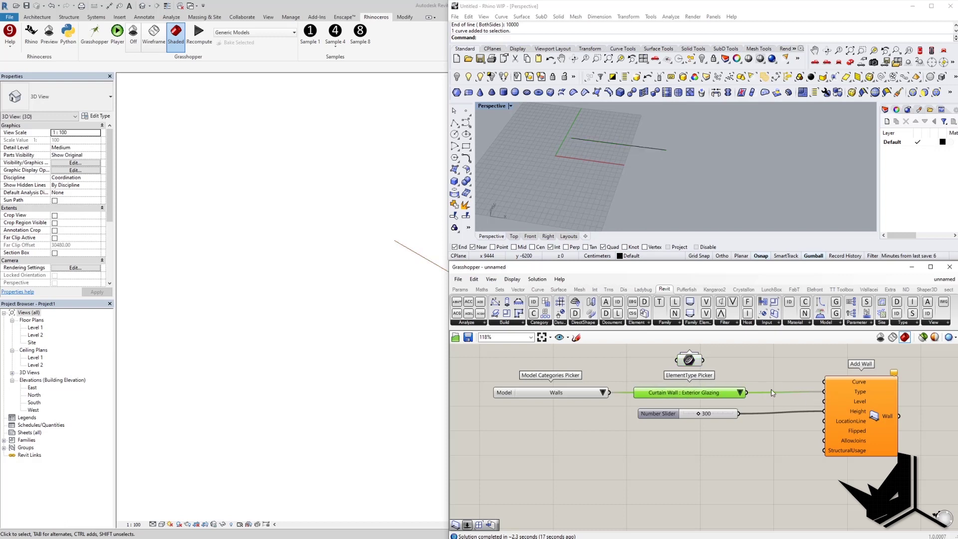
pyautogui.moveTo(703, 363); pyautogui.dragTo(825, 383)
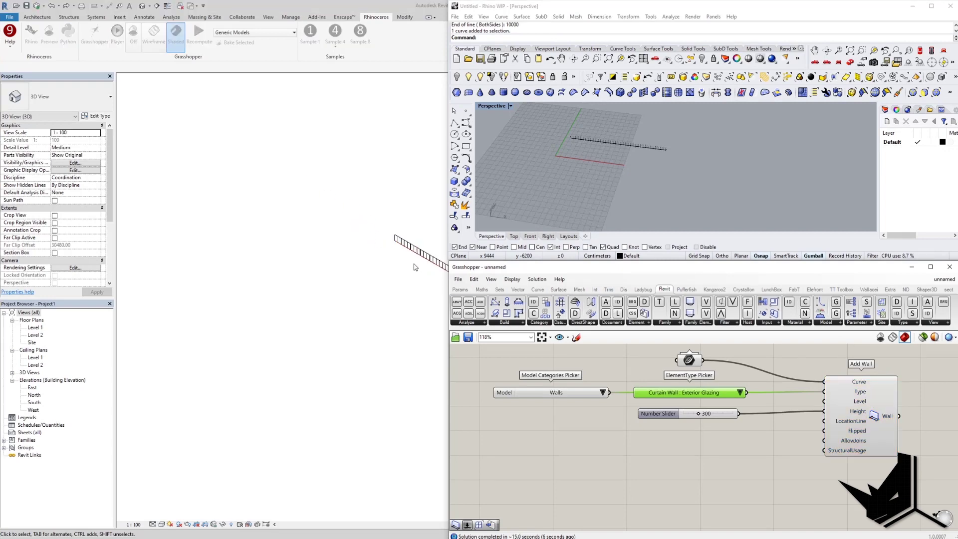
# - Switch to Revit to examine the generated curtain wall in the 3D view, and return to Rhino and Grasshopper
pyautogui.moveTo(414, 277); pyautogui.dragTo(301, 272, button='middle')
pyautogui.scroll(3, 370, 288)
pyautogui.scroll(3, 337, 280)
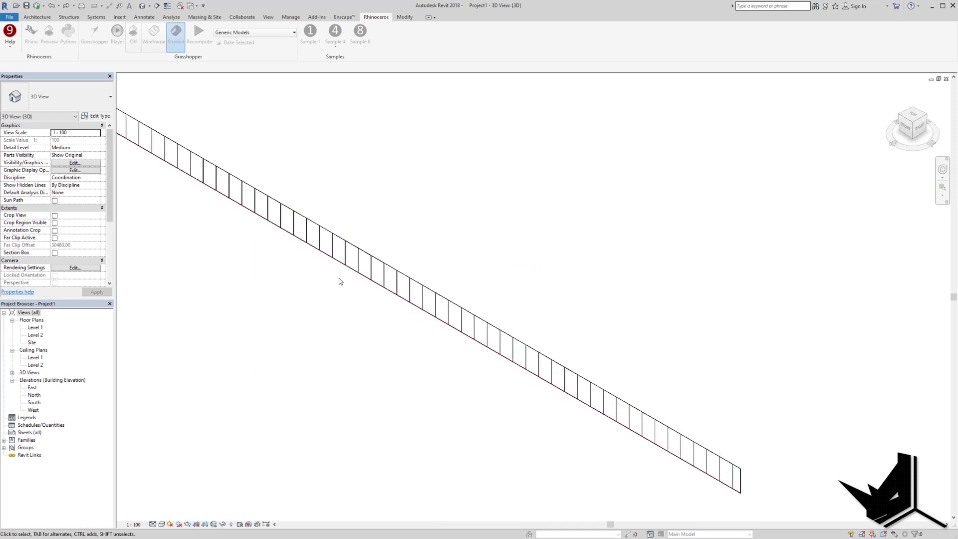
pyautogui.click(338, 280)
pyautogui.scroll(-3, 370, 274)
pyautogui.scroll(2, 389, 270)
pyautogui.click(389, 270)
pyautogui.scroll(2, 394, 275)
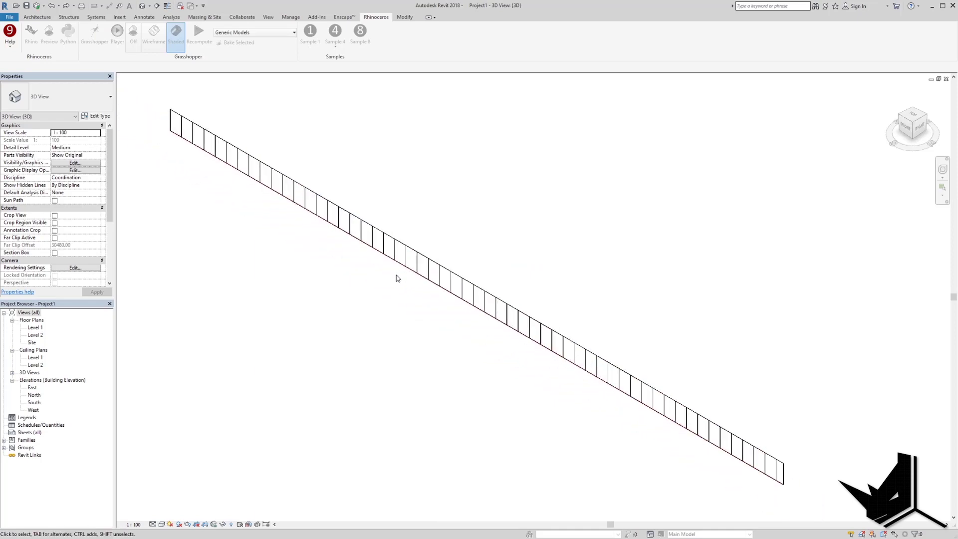
pyautogui.scroll(-3, 398, 337)
pyautogui.click(219, 514)
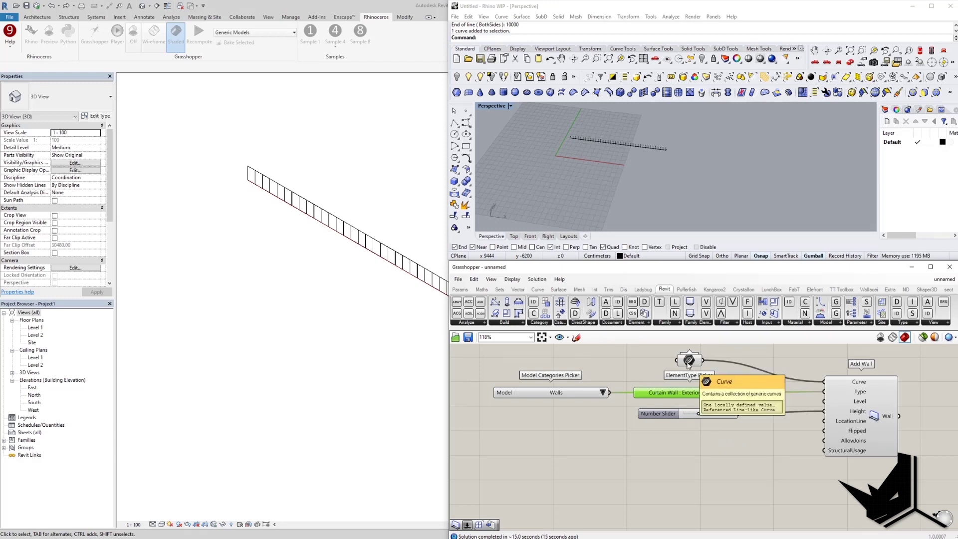
# - Turn on the Rhino line's control points and move its far end point by -5000 along the gumball's red axis
pyautogui.scroll(3, 666, 148)
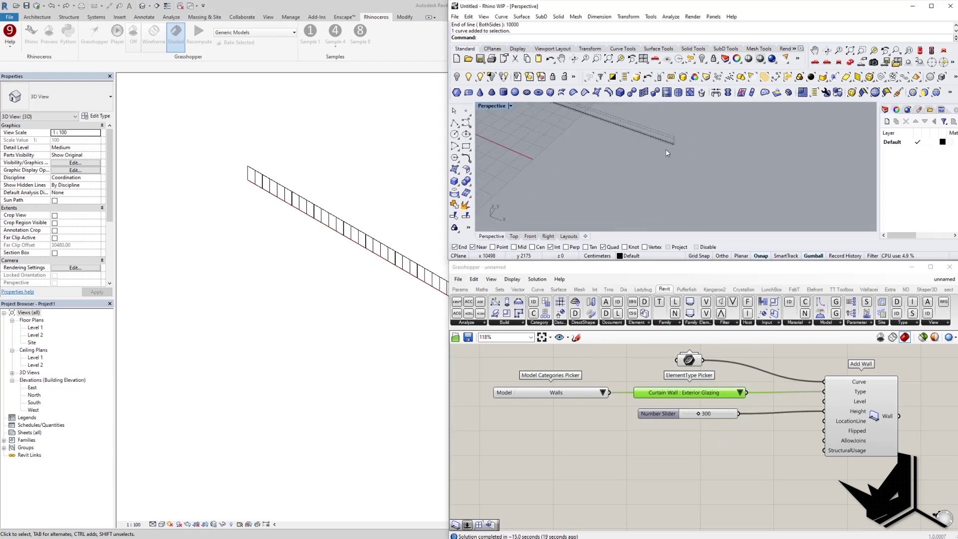
pyautogui.keyDown('shift'); pyautogui.moveTo(665, 149); pyautogui.dragTo(696, 205, button='right'); pyautogui.keyUp('shift')
pyautogui.click(697, 194)
pyautogui.press('F10')
pyautogui.moveTo(700, 159); pyautogui.dragTo(732, 216)
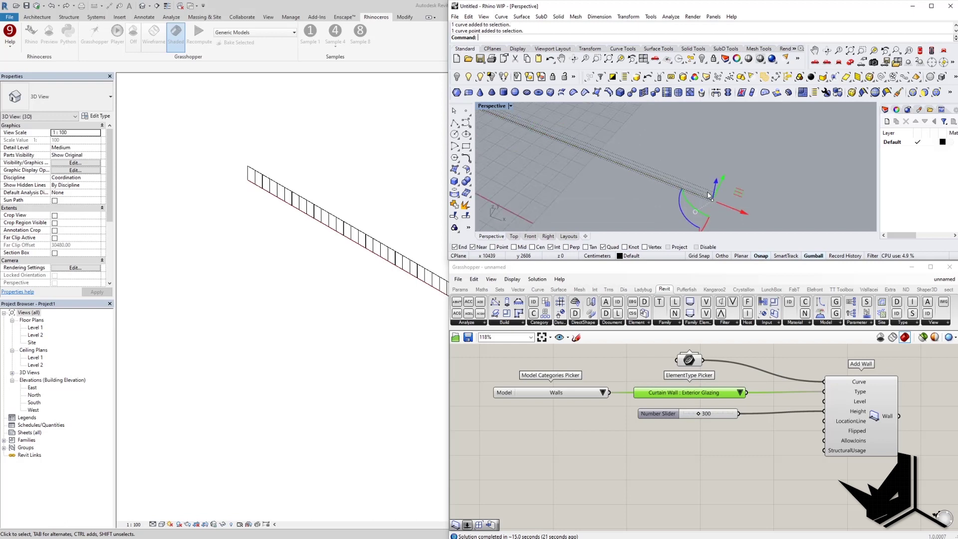
pyautogui.moveTo(708, 195); pyautogui.dragTo(735, 201, button='right')
pyautogui.click(739, 197)
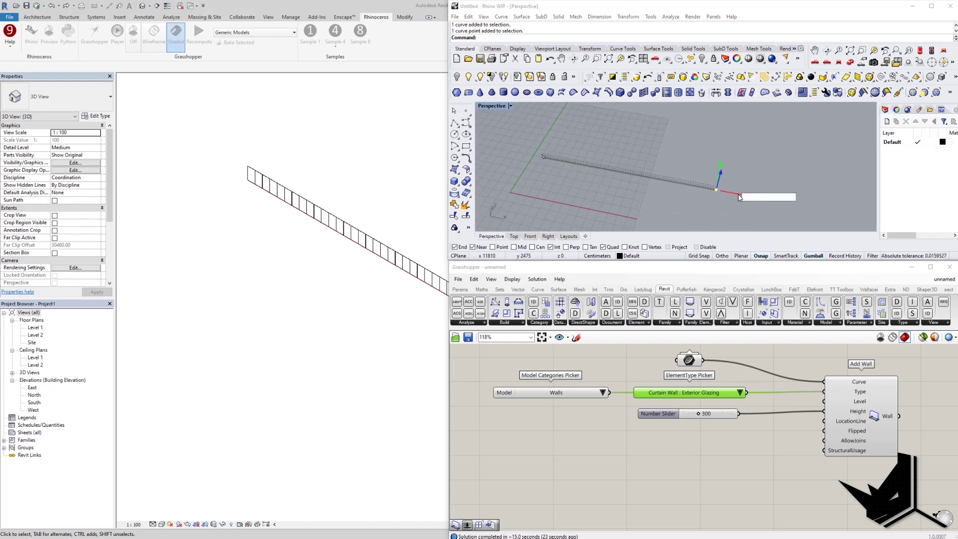
pyautogui.write('-5000')
pyautogui.press('Return')
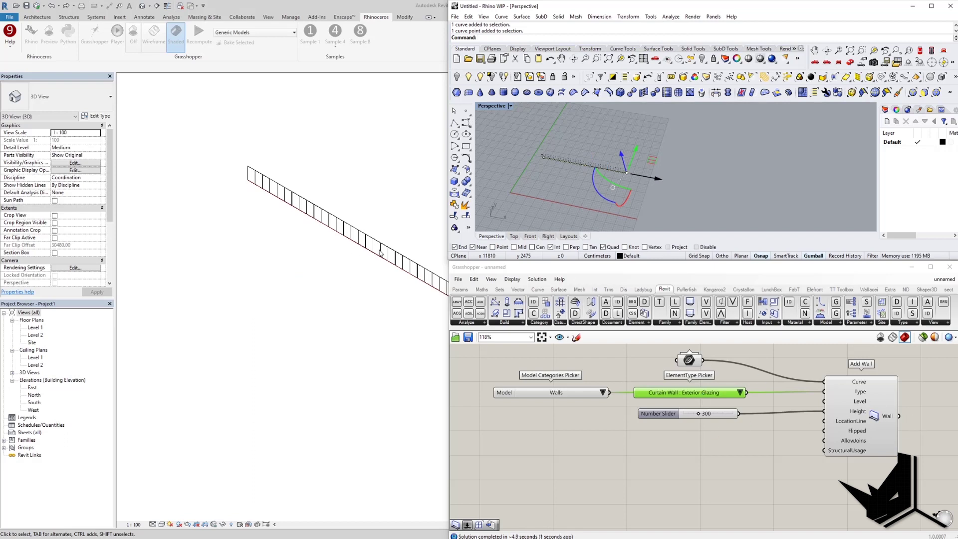
# - Switch to Revit to check the curtain wall's updated length in the 3D view, and return to Rhino and Grasshopper
pyautogui.rightClick(436, 315)
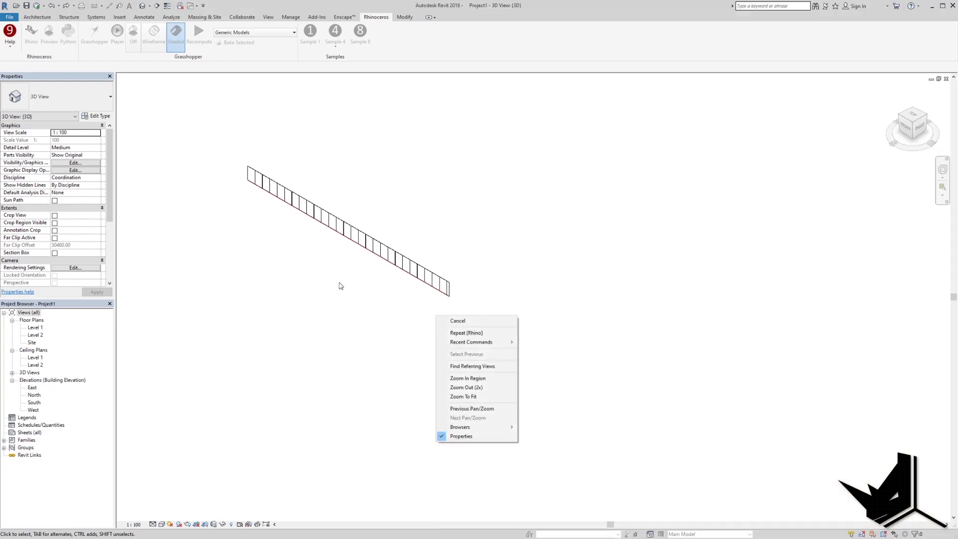
pyautogui.click(334, 280)
pyautogui.scroll(-3, 364, 300)
pyautogui.scroll(6, 333, 249)
pyautogui.press('Escape')
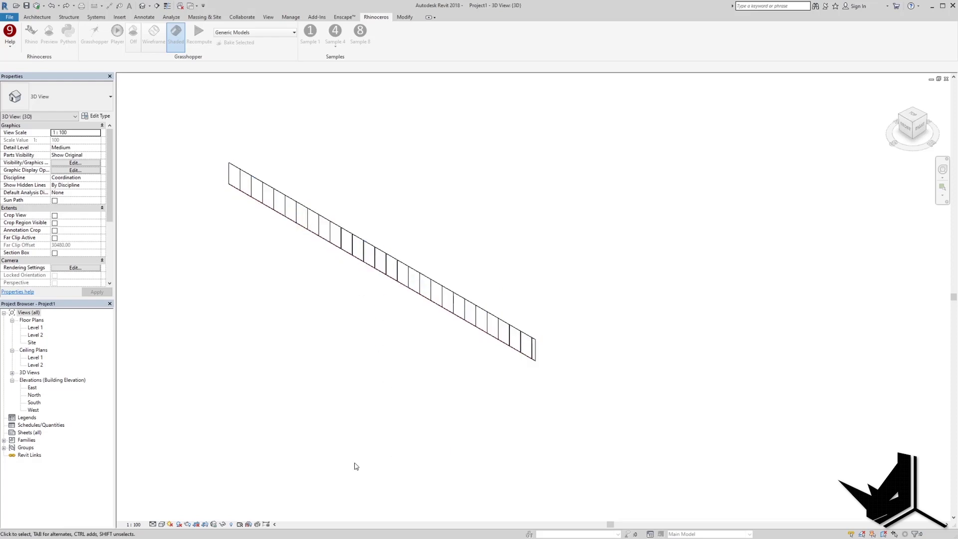
pyautogui.click(230, 528)
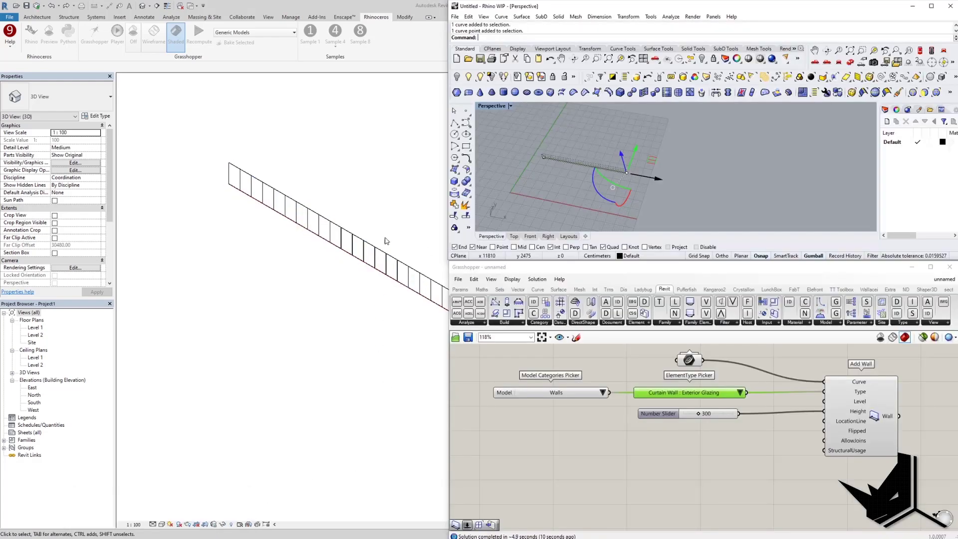
# - Shorten the Rhino line slightly more by its end point and set the wall's Height slider to 700
pyautogui.moveTo(602, 129); pyautogui.dragTo(597, 221)
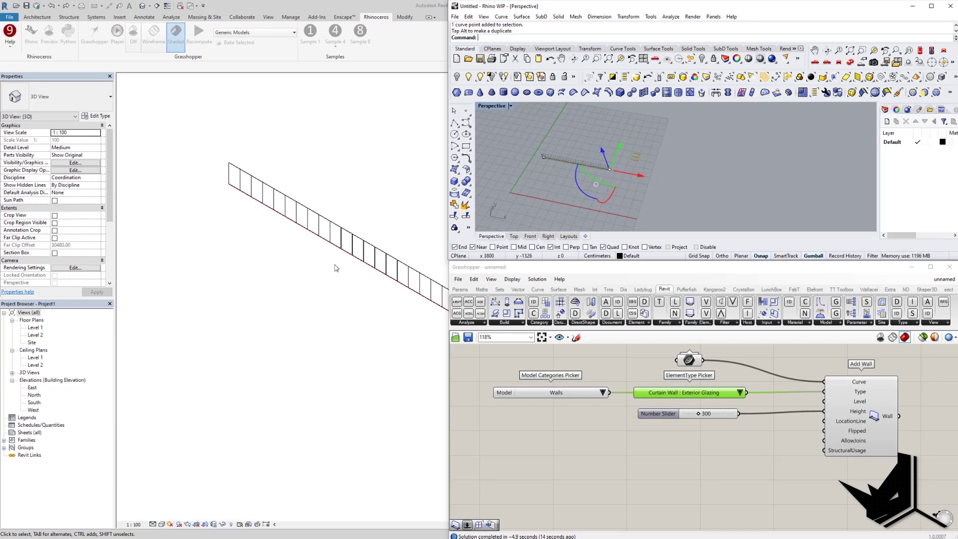
pyautogui.click(716, 416)
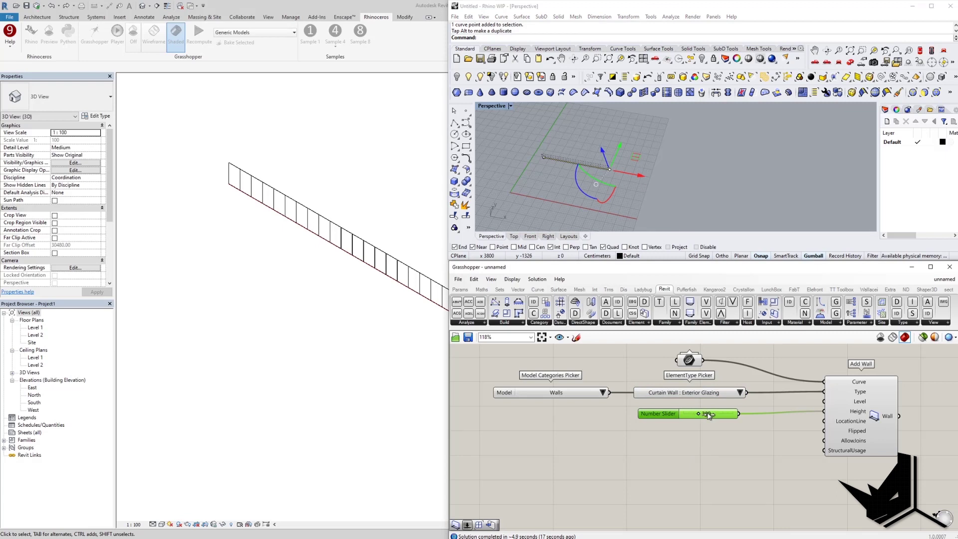
pyautogui.moveTo(707, 413); pyautogui.dragTo(717, 414)
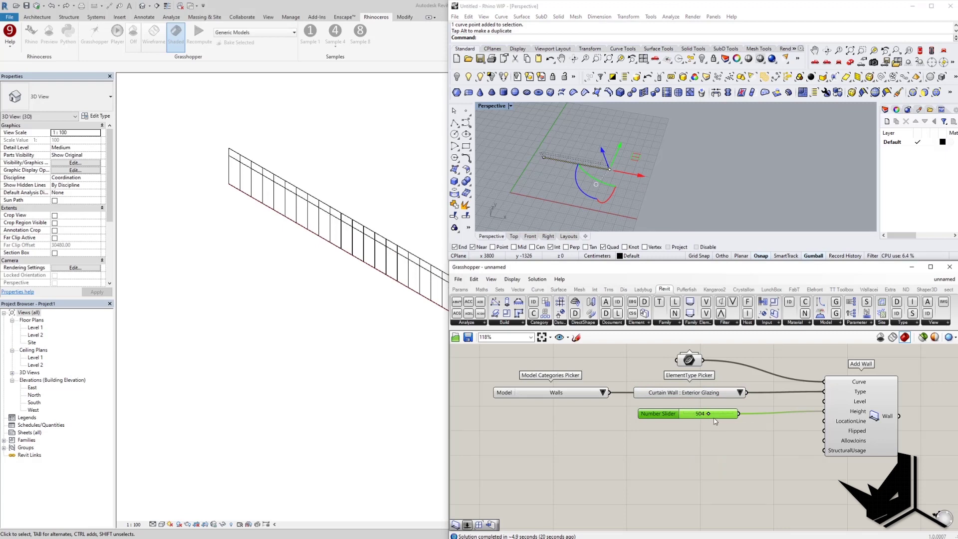
pyautogui.doubleClick(703, 417)
pyautogui.press('Return')
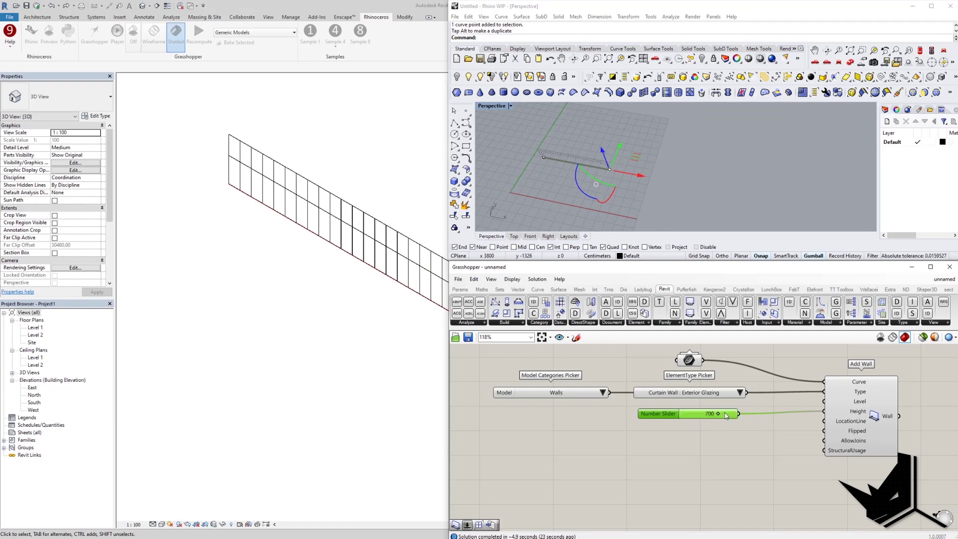
# - Switch to Revit and examine the height and panel grid of the updated curtain wall in the 3D view
pyautogui.click(319, 204)
pyautogui.scroll(8, 320, 239)
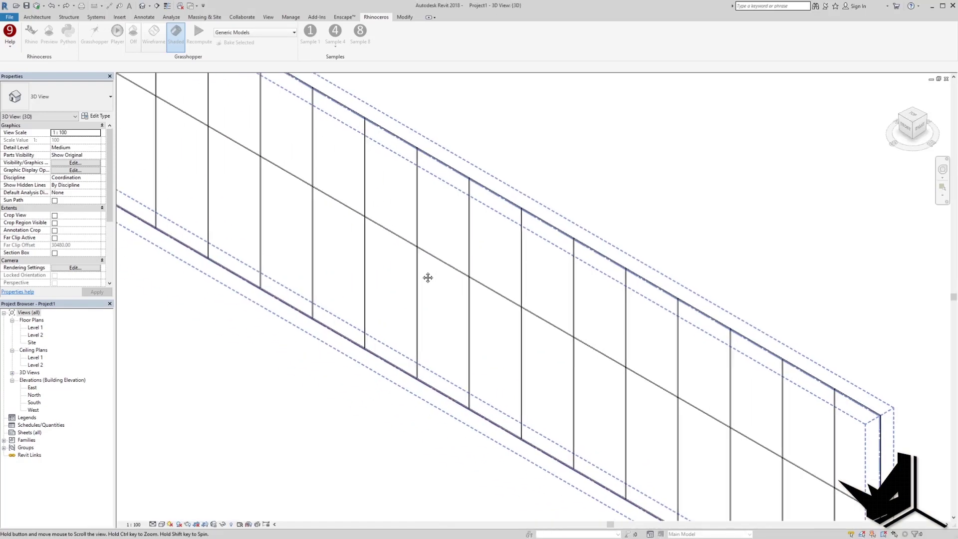
pyautogui.scroll(-5, 419, 264)
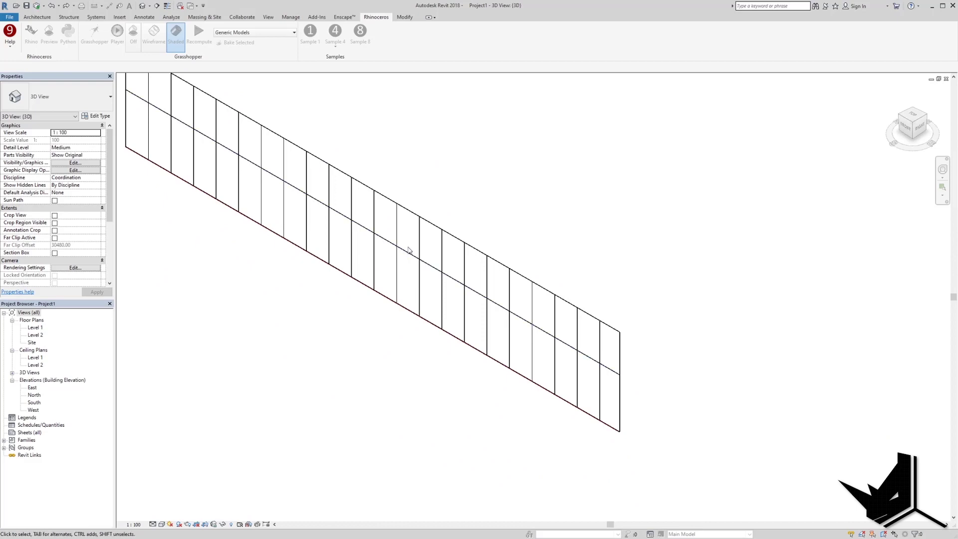
pyautogui.scroll(-3, 408, 249)
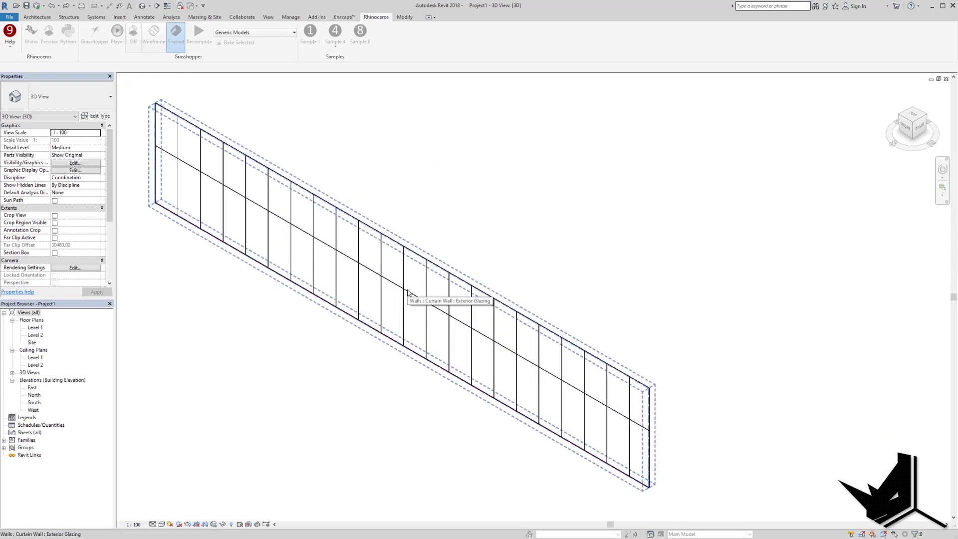
# - Switch back to Rhino and draw an arc by center, start point and end angle in front of the existing line
pyautogui.moveTo(162, 538)
pyautogui.click(203, 531)
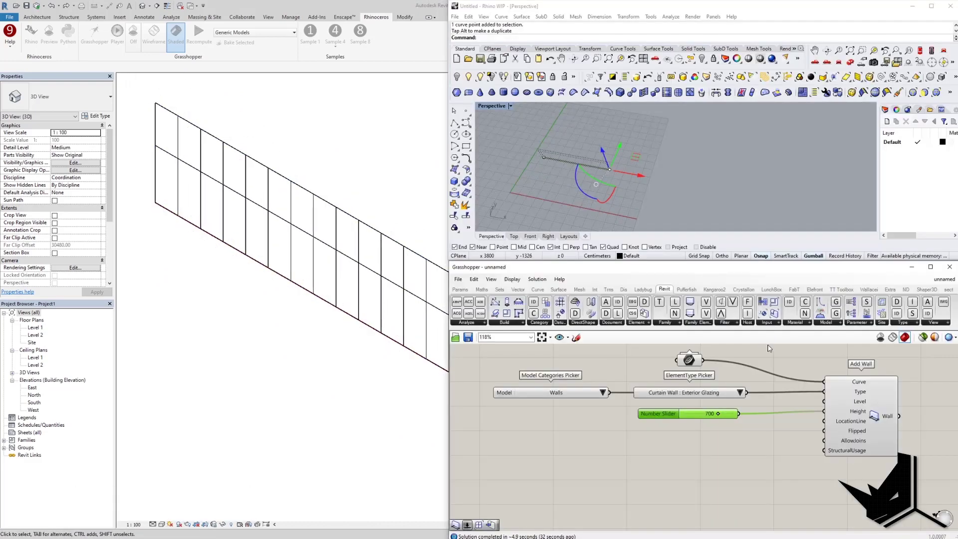
pyautogui.click(691, 382)
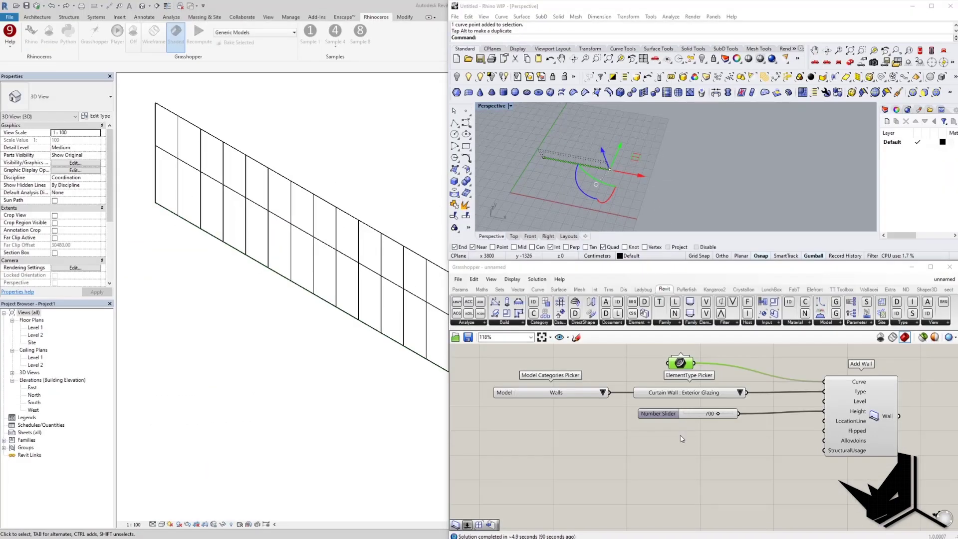
pyautogui.click(670, 158)
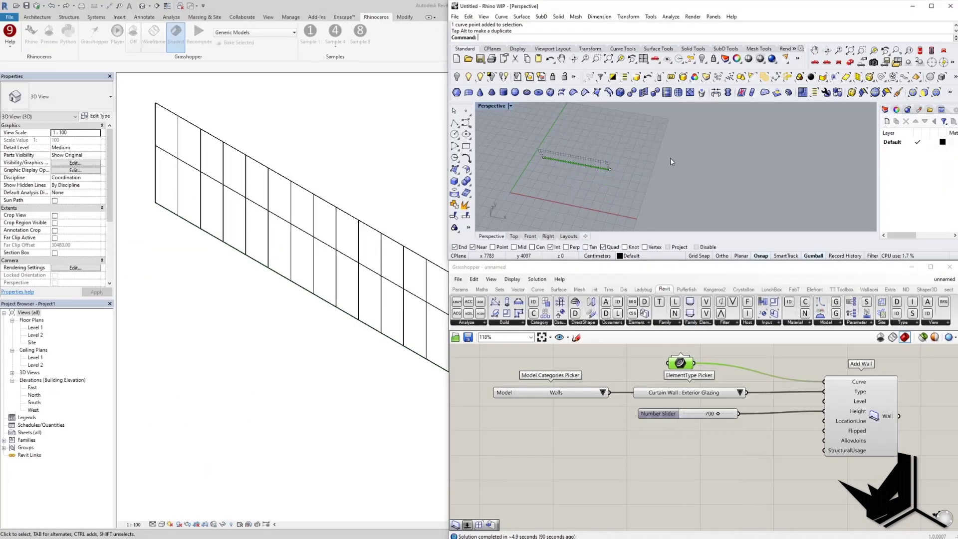
pyautogui.scroll(-5, 652, 212)
pyautogui.scroll(5, 651, 208)
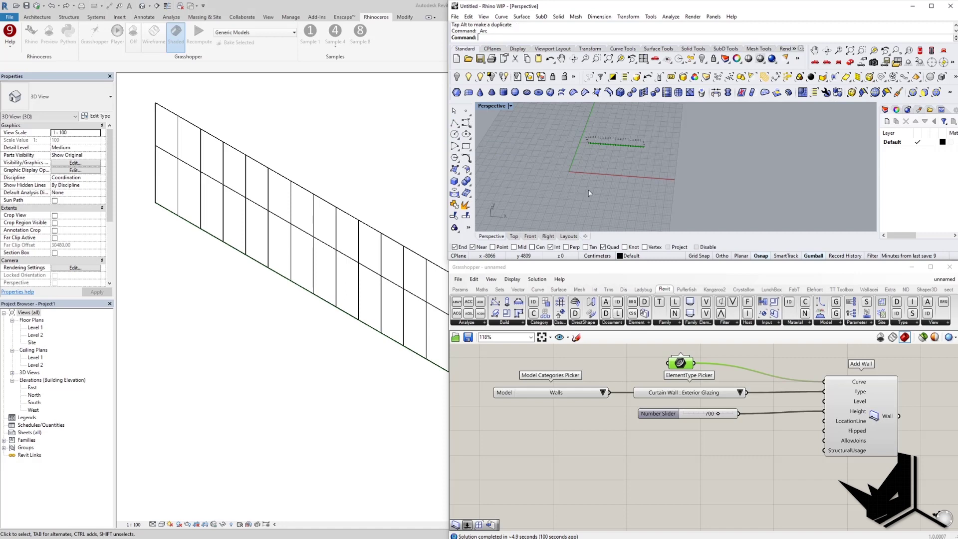
pyautogui.click(566, 188)
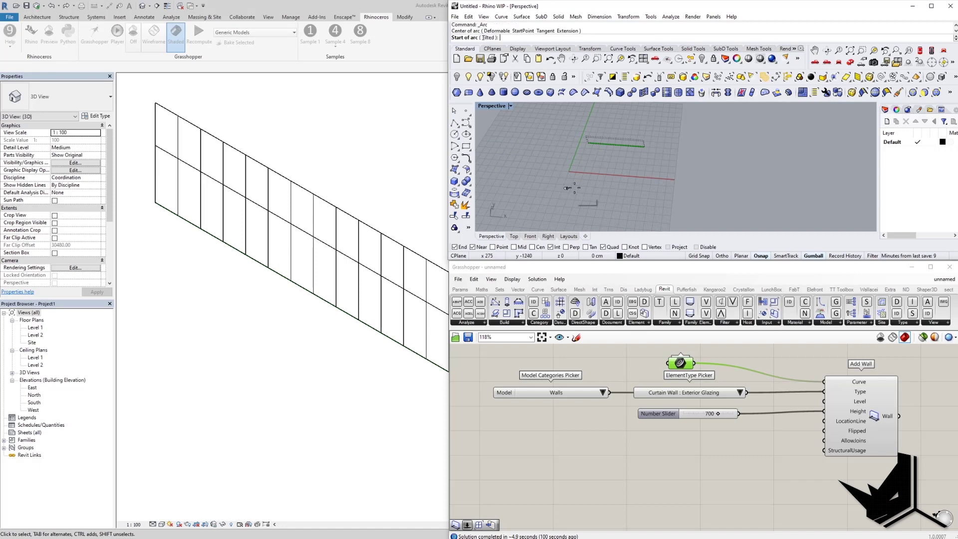
pyautogui.click(687, 202)
pyautogui.keyDown('shift'); pyautogui.moveTo(713, 205); pyautogui.dragTo(674, 152, button='right'); pyautogui.keyUp('shift')
pyautogui.scroll(-7, 673, 152)
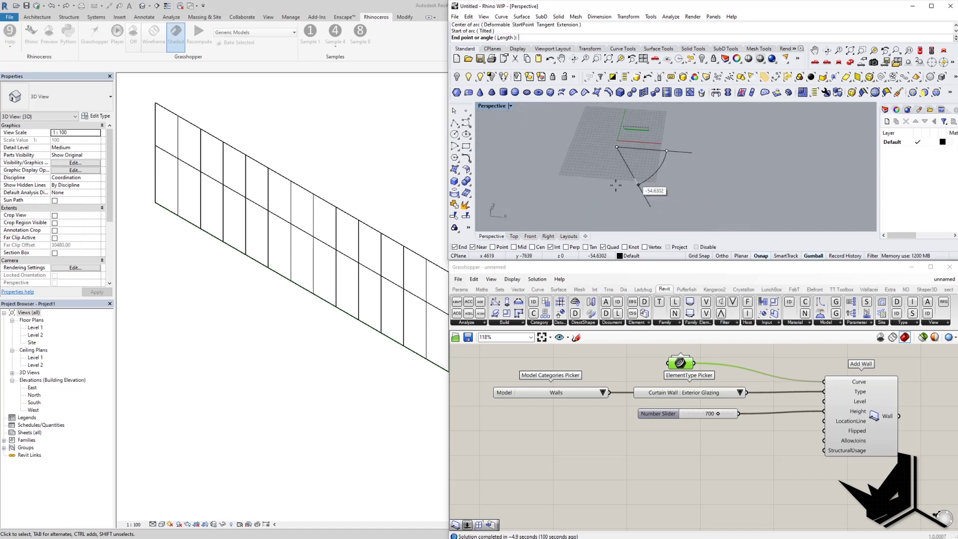
pyautogui.click(649, 178)
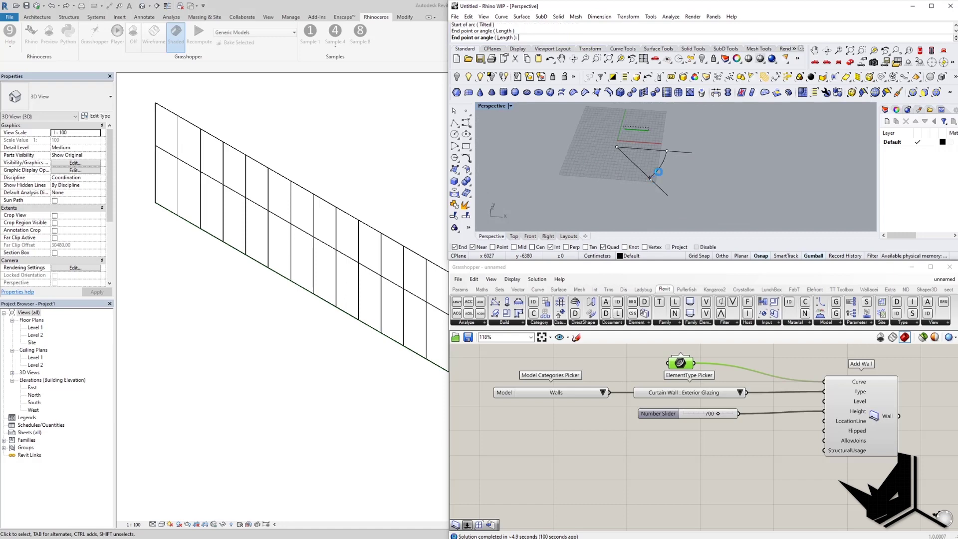
# - Select the new arc and rotate it by 90 degrees in the ground plane with the gumball
pyautogui.scroll(3, 668, 158)
pyautogui.click(669, 168)
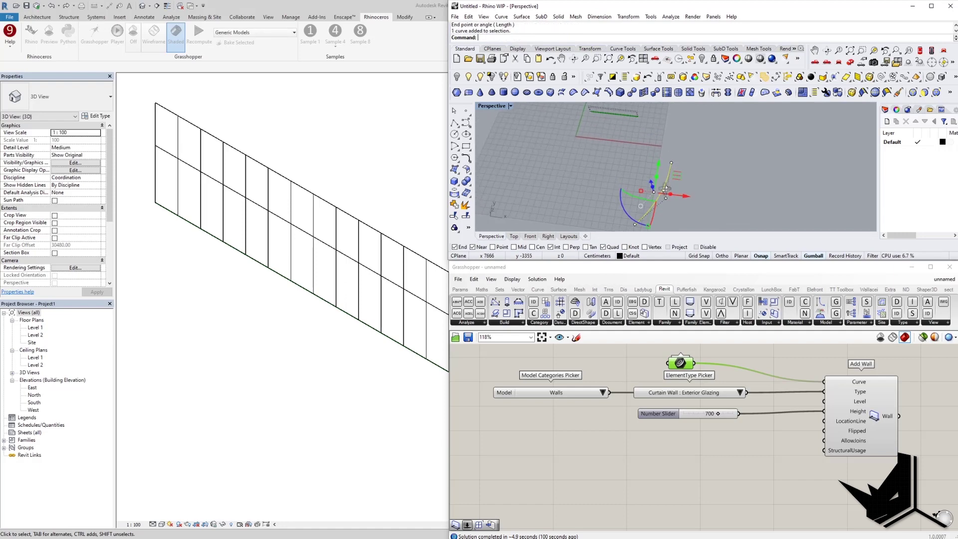
pyautogui.click(638, 182)
pyautogui.write('9')
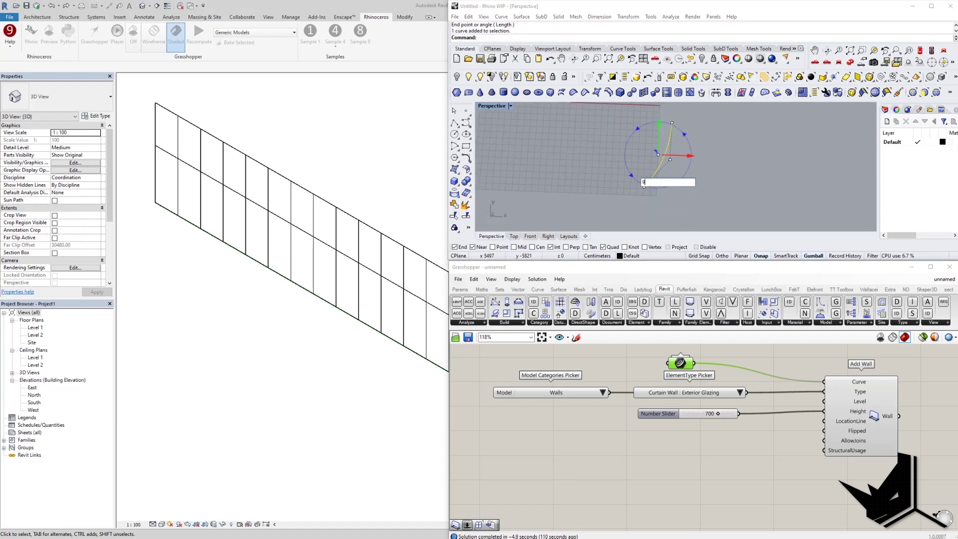
pyautogui.write('0')
pyautogui.press('Return')
# - Move the rotated arc so it starts near the origin and runs alongside the red axis, and clear the selection
pyautogui.moveTo(685, 177); pyautogui.dragTo(702, 173)
pyautogui.moveTo(704, 181); pyautogui.dragTo(712, 145, button='right')
pyautogui.moveTo(647, 159); pyautogui.dragTo(605, 123)
pyautogui.moveTo(659, 159); pyautogui.dragTo(646, 175, button='right')
pyautogui.scroll(4, 663, 128)
pyautogui.click(640, 194)
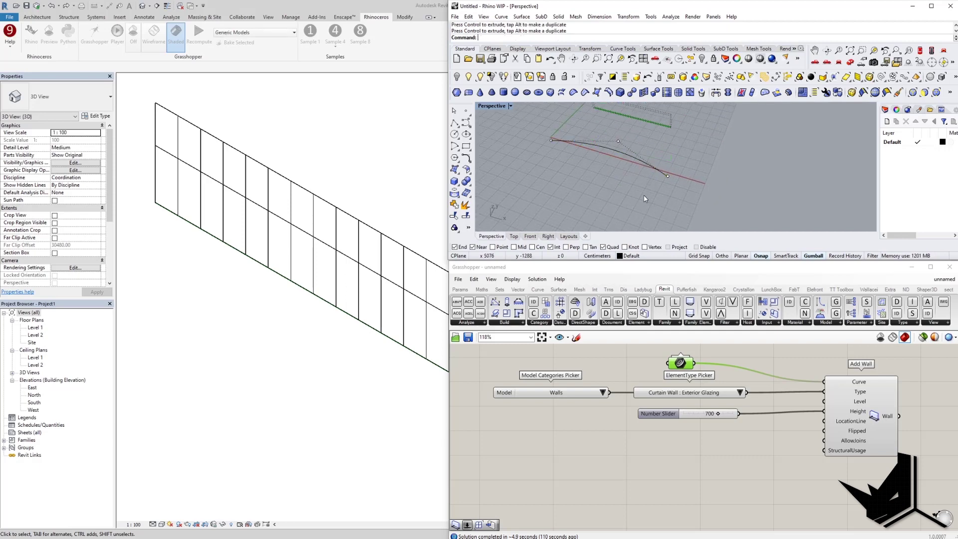
pyautogui.scroll(-8, 639, 196)
pyautogui.scroll(5, 639, 193)
pyautogui.scroll(-3, 779, 448)
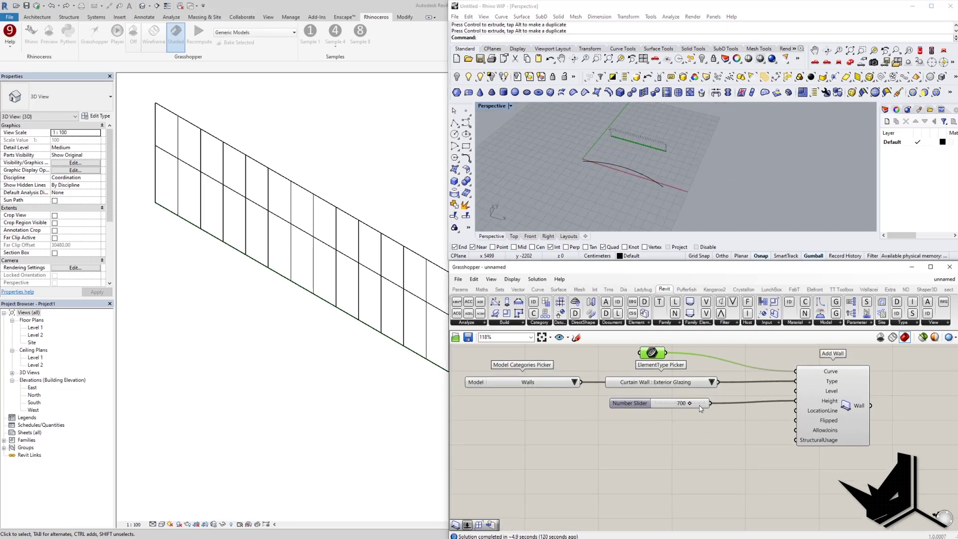
# - In Grasshopper, duplicate the whole wall definition below the original and disconnect the copied Curve parameter from its Add Wall component
pyautogui.moveTo(787, 469); pyautogui.dragTo(571, 358)
pyautogui.moveTo(770, 413); pyautogui.dragTo(776, 495)
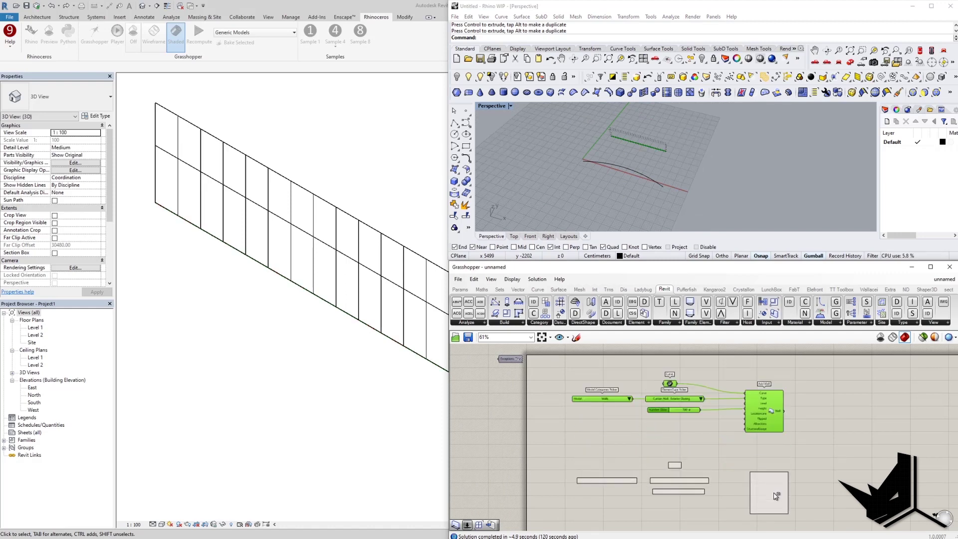
pyautogui.moveTo(710, 459); pyautogui.dragTo(787, 457)
pyautogui.click(700, 455)
pyautogui.scroll(3, 698, 449)
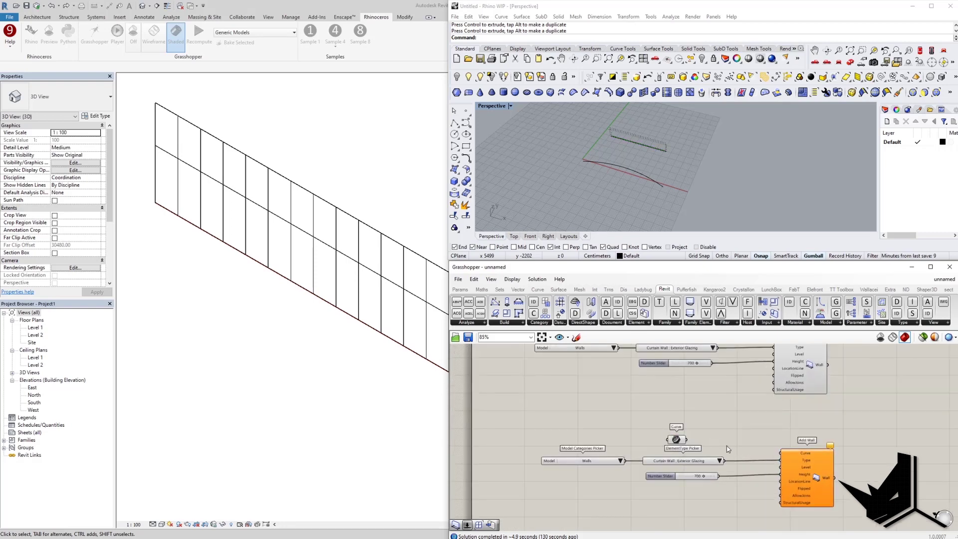
# - Spread out the copied components, separating the Curve parameter from the pickers, slider and Add Wall
pyautogui.moveTo(682, 440); pyautogui.dragTo(678, 399, button='right')
pyautogui.scroll(-2, 678, 399)
pyautogui.moveTo(808, 477); pyautogui.dragTo(604, 413)
pyautogui.moveTo(764, 429); pyautogui.dragTo(888, 442)
pyautogui.click(706, 403)
pyautogui.scroll(2, 665, 408)
pyautogui.moveTo(677, 398); pyautogui.dragTo(513, 427)
# - Assign the Rhino arc to the copied Curve parameter as its single referenced curve
pyautogui.click(628, 177)
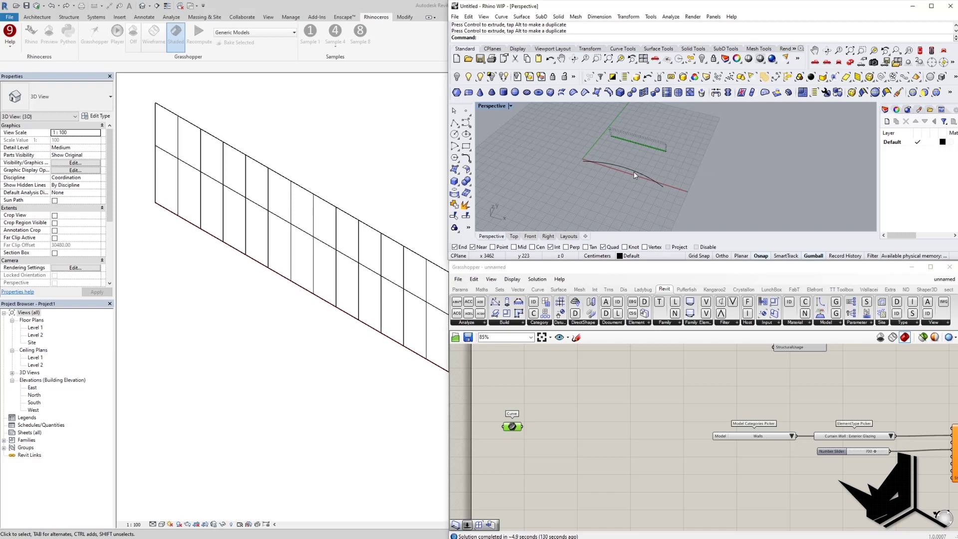
pyautogui.rightClick(511, 427)
pyautogui.click(563, 494)
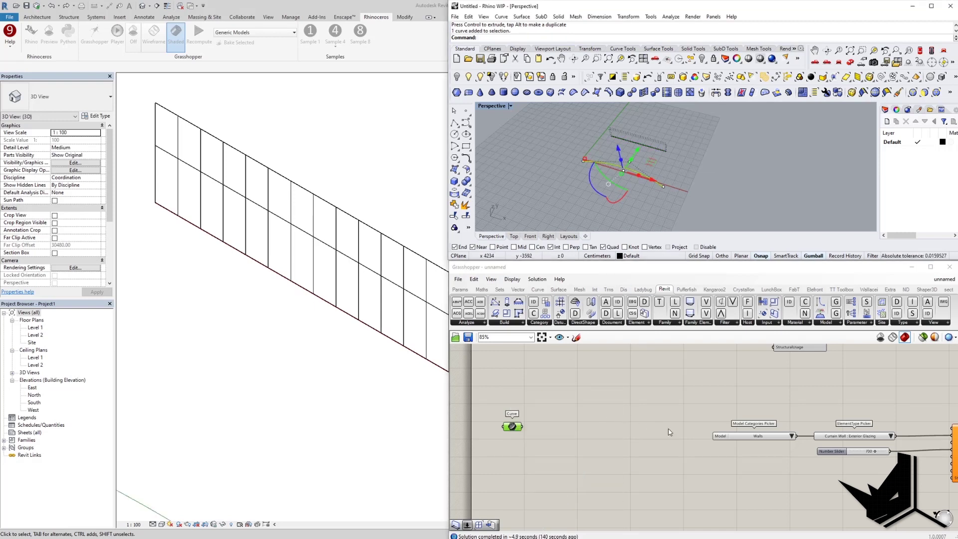
pyautogui.click(583, 426)
# - Add two Point On Curve components wired to the arc's Curve parameter, set to 0.000 and 0.500
pyautogui.click(536, 290)
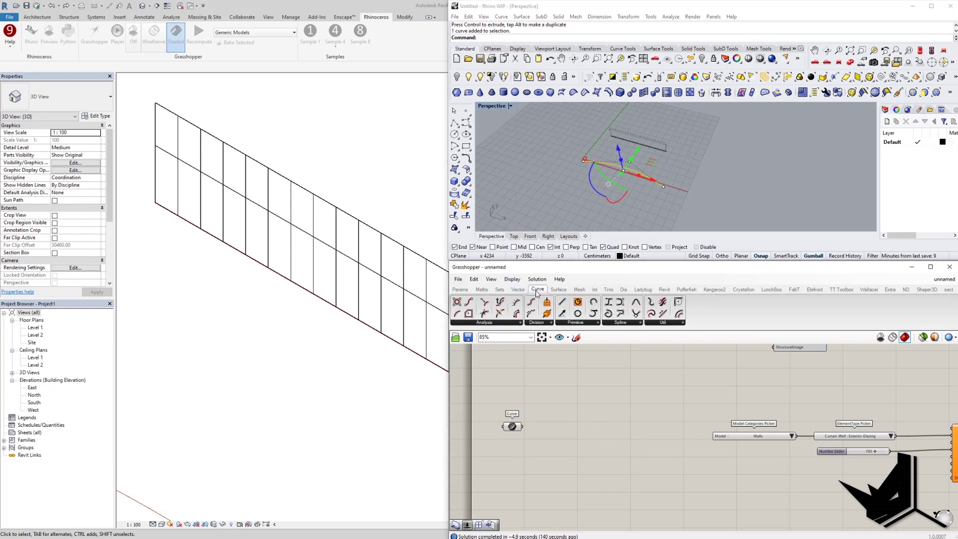
pyautogui.click(513, 323)
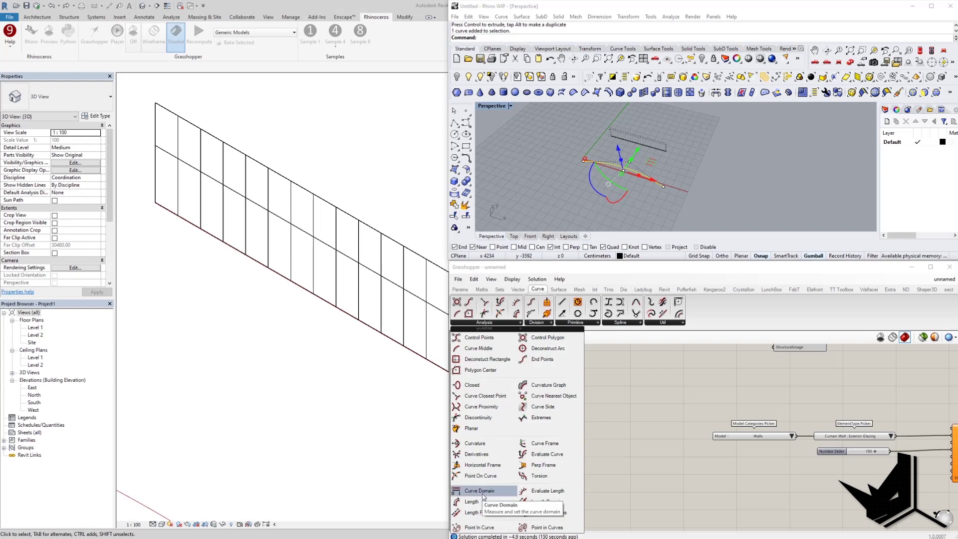
pyautogui.moveTo(484, 475); pyautogui.dragTo(577, 423)
pyautogui.scroll(5, 571, 402)
pyautogui.moveTo(539, 410); pyautogui.dragTo(493, 442)
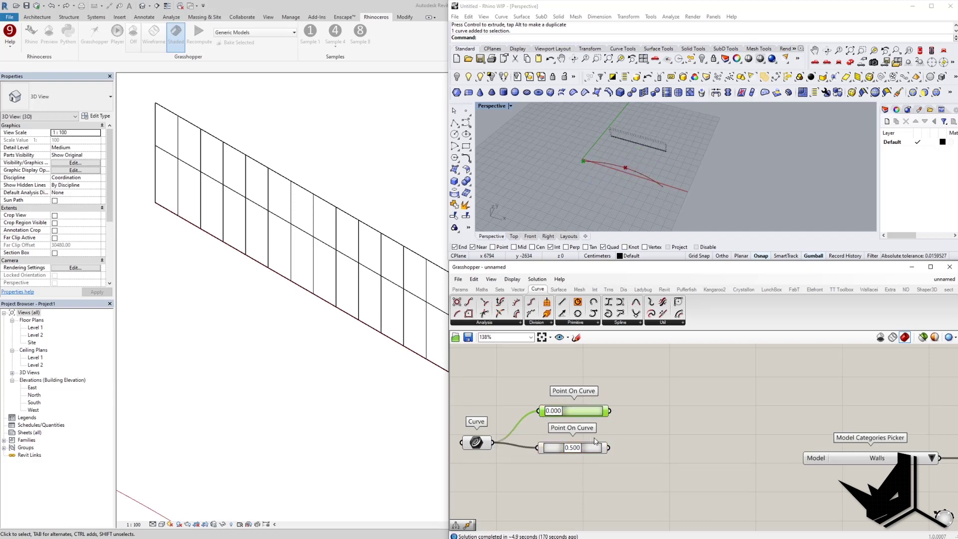
pyautogui.moveTo(577, 449); pyautogui.dragTo(579, 458)
pyautogui.scroll(3, 657, 176)
pyautogui.moveTo(671, 428); pyautogui.dragTo(625, 414, button='right')
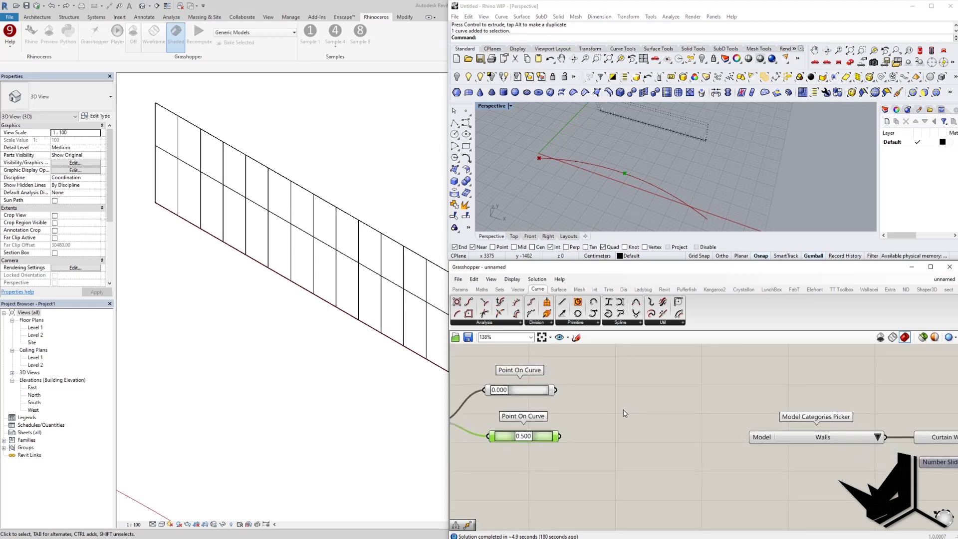
# - Add Pufferfish's Trim Curve With Points component beside the two Point On Curve components
pyautogui.click(633, 417)
pyautogui.scroll(-3, 619, 395)
pyautogui.click(686, 289)
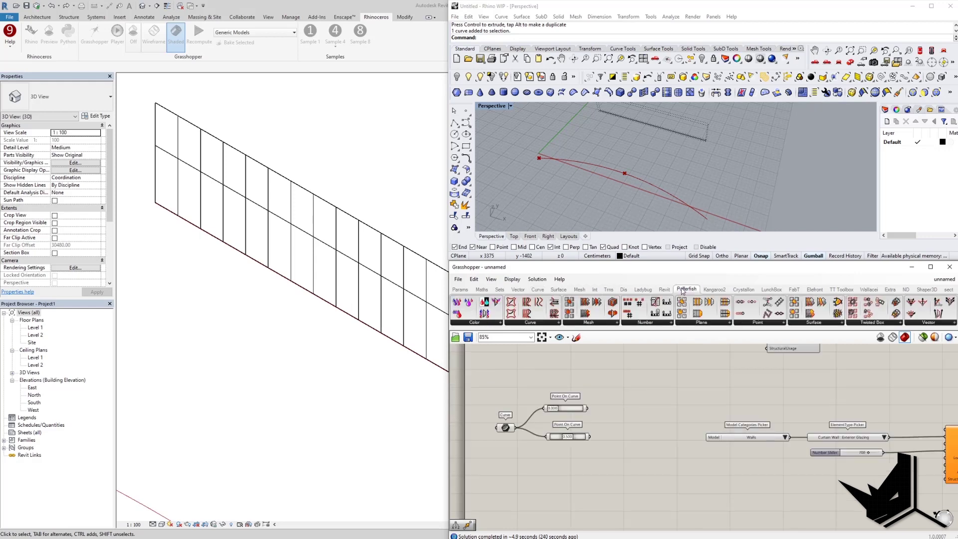
pyautogui.click(535, 325)
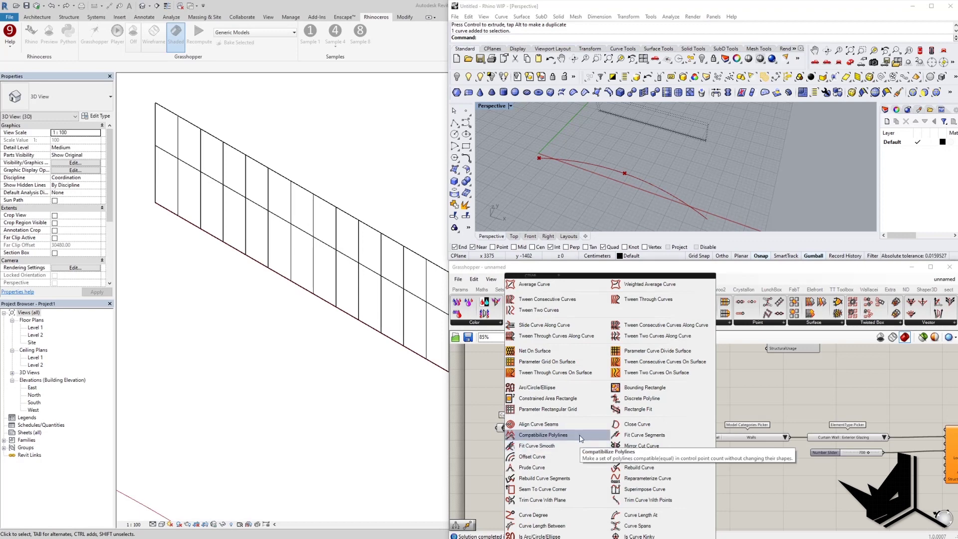
pyautogui.click(665, 501)
pyautogui.click(648, 425)
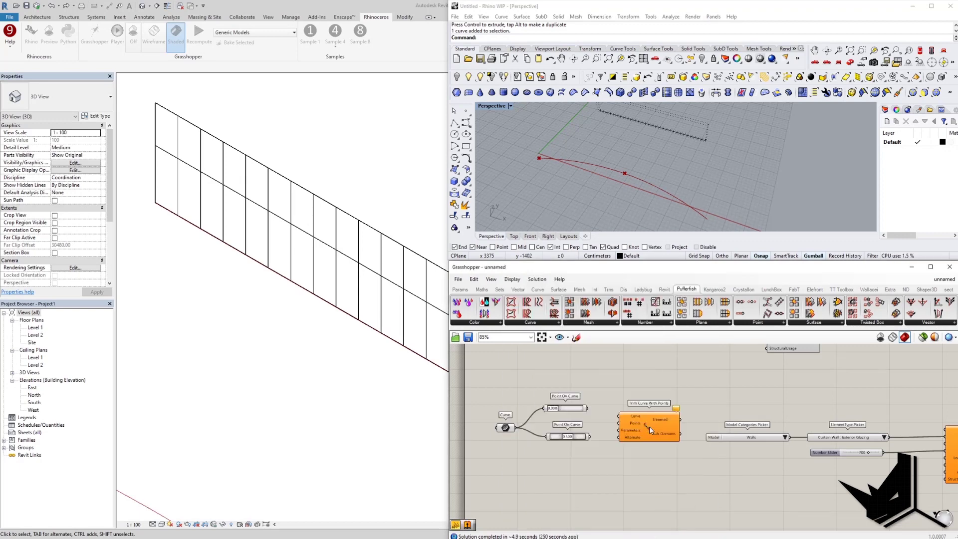
# - Move the copied pickers, height slider and Add Wall farther away from Trim Curve With Points
pyautogui.scroll(-2, 618, 426)
pyautogui.scroll(-3, 618, 427)
pyautogui.moveTo(804, 467); pyautogui.dragTo(656, 404)
pyautogui.moveTo(790, 430); pyautogui.dragTo(847, 429)
pyautogui.scroll(6, 572, 405)
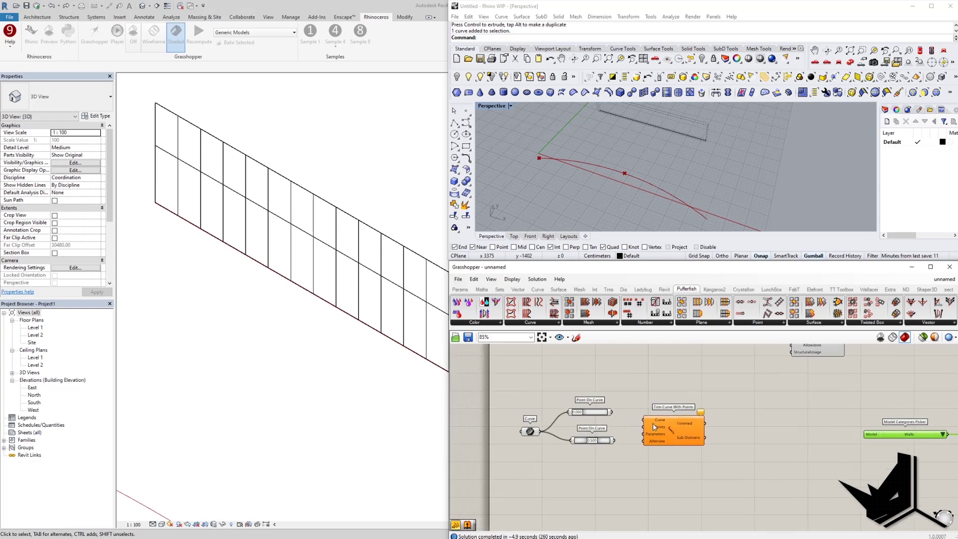
# - Wire the arc's Curve parameter into Trim Curve With Points' Curve input and both Point On Curve outputs into its Points input
pyautogui.moveTo(502, 434); pyautogui.dragTo(667, 418)
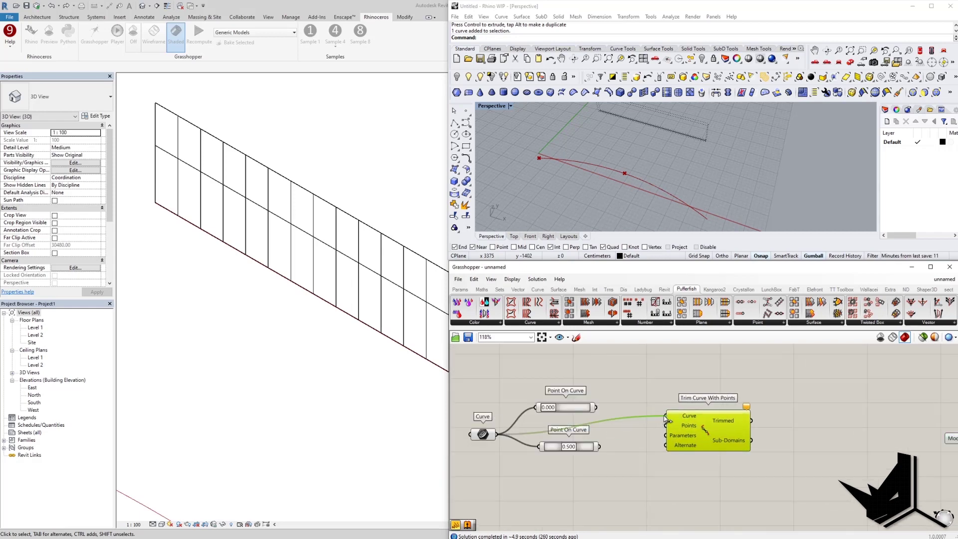
pyautogui.moveTo(594, 407); pyautogui.dragTo(666, 427)
pyautogui.moveTo(597, 446); pyautogui.dragTo(667, 426)
pyautogui.moveTo(715, 444); pyautogui.dragTo(627, 447, button='right')
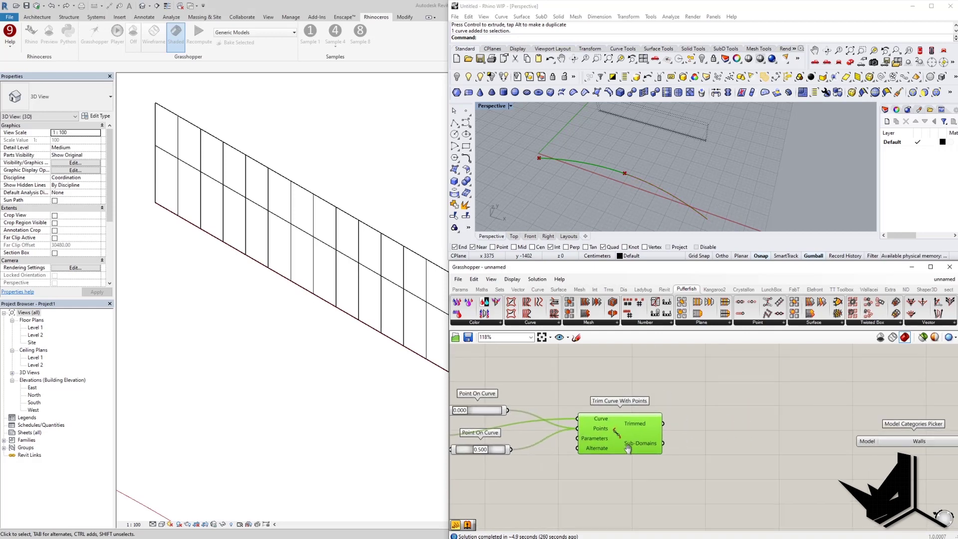
pyautogui.click(678, 399)
pyautogui.click(627, 432)
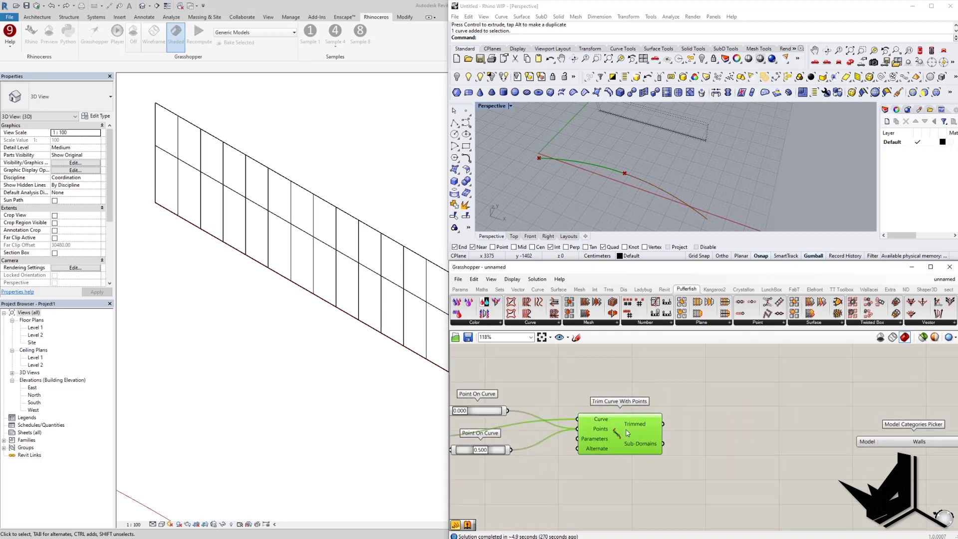
# - Set the second Point On Curve component to 0.597 to lengthen the trimmed part of the arc
pyautogui.moveTo(630, 199); pyautogui.dragTo(571, 195, button='right')
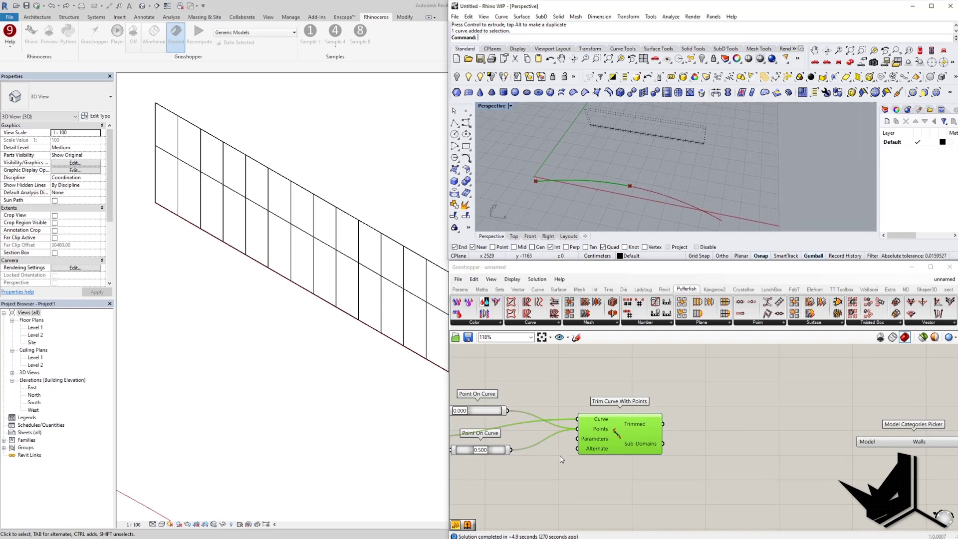
pyautogui.moveTo(537, 430); pyautogui.dragTo(550, 432, button='right')
pyautogui.moveTo(495, 453)
pyautogui.mouseDown()
pyautogui.moveTo(508, 453)
pyautogui.moveTo(491, 455)
pyautogui.mouseUp()
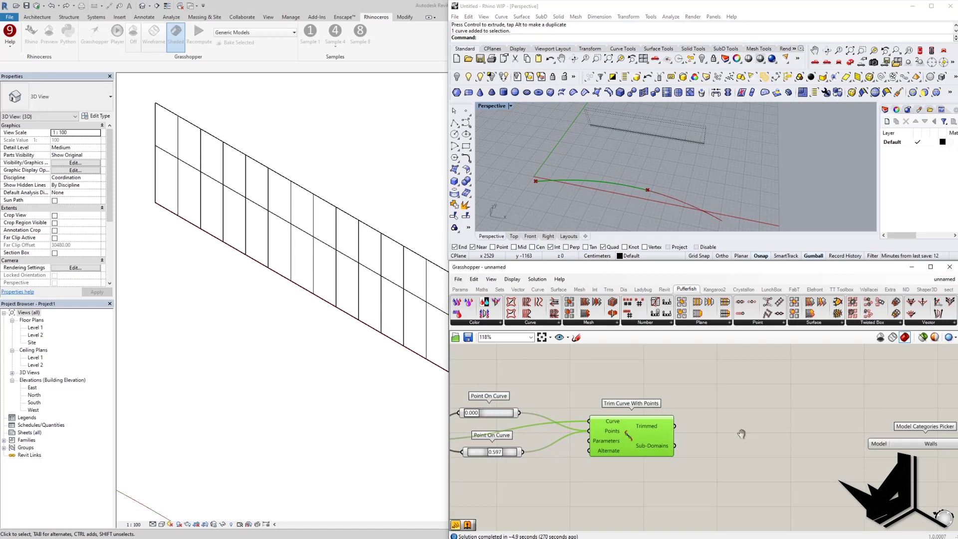
# - Set the copied ElementType Picker to Interior - 135mm Partition (2-hr) and connect the Trimmed output to the copied Add Wall's Curve input
pyautogui.scroll(-5, 648, 440)
pyautogui.moveTo(649, 441); pyautogui.dragTo(619, 438, button='right')
pyautogui.moveTo(656, 465); pyautogui.dragTo(667, 471, button='right')
pyautogui.scroll(1, 784, 457)
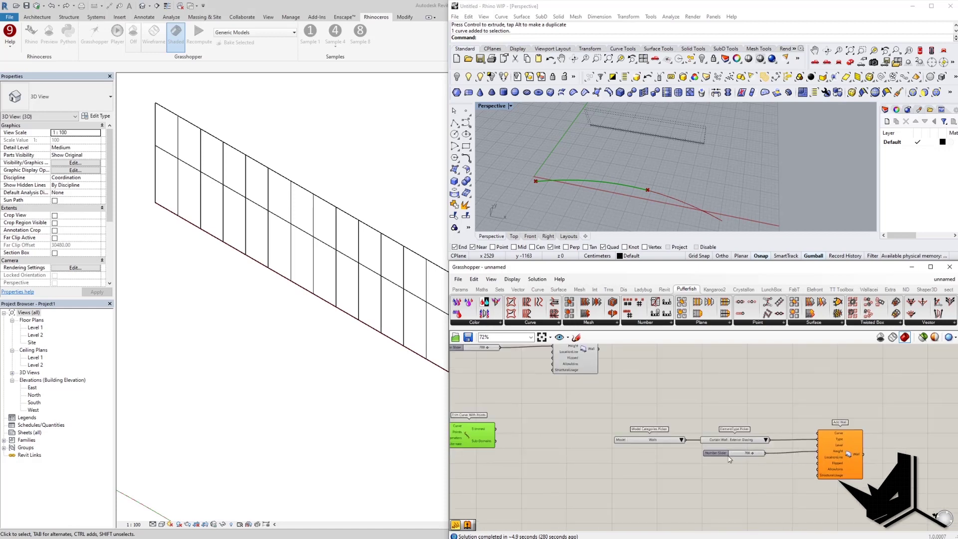
pyautogui.click(761, 440)
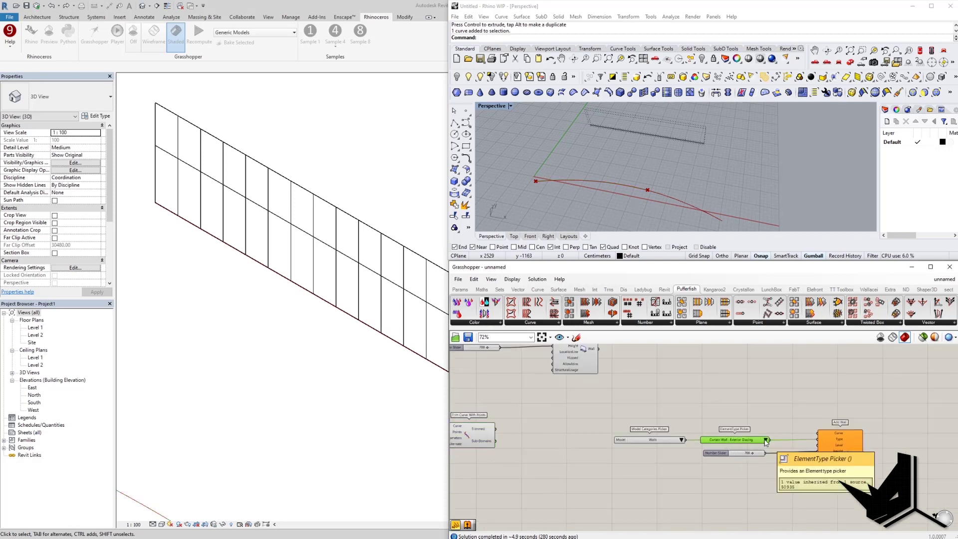
pyautogui.click(765, 440)
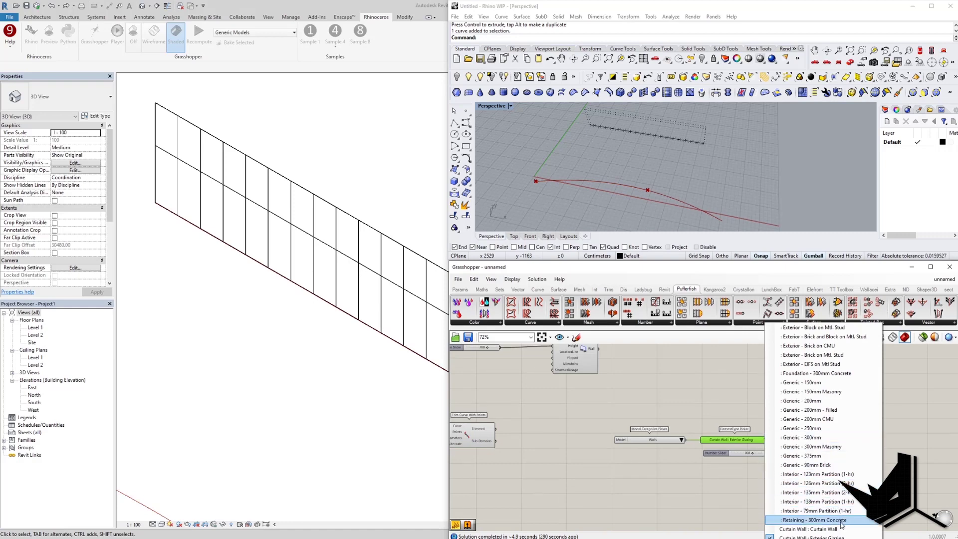
pyautogui.click(829, 493)
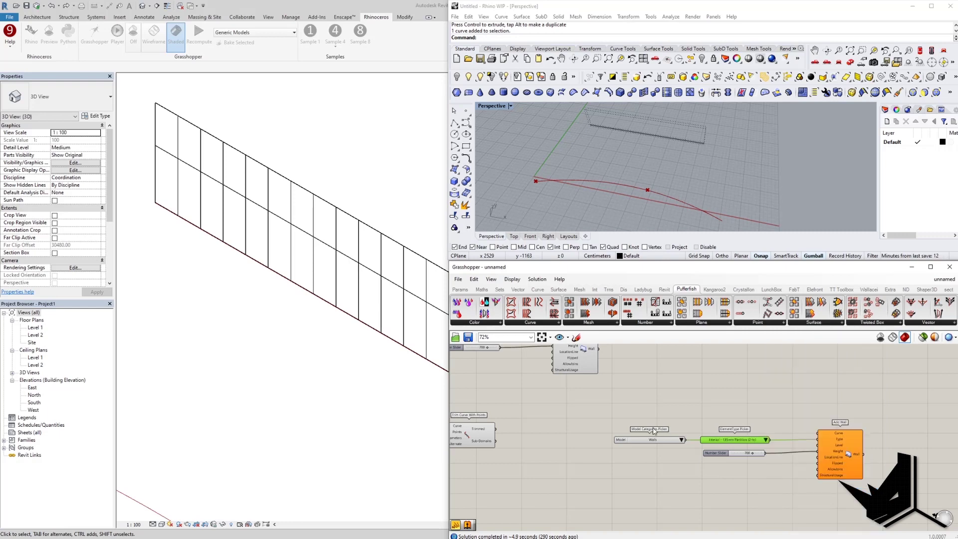
pyautogui.moveTo(496, 430); pyautogui.dragTo(817, 435)
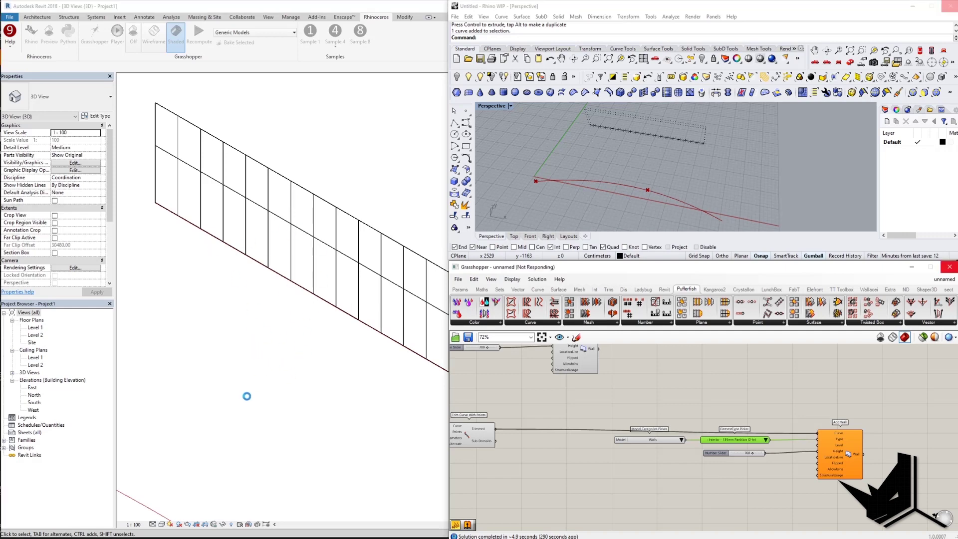
# - Switch to Revit to examine the new curved wall in the 3D view, and return to Rhino and Grasshopper
pyautogui.scroll(-2, 306, 380)
pyautogui.moveTo(267, 391); pyautogui.dragTo(472, 351, button='middle')
pyautogui.scroll(-4, 307, 383)
pyautogui.scroll(5, 379, 375)
pyautogui.scroll(-4, 394, 359)
pyautogui.moveTo(414, 335); pyautogui.dragTo(404, 319, button='middle')
pyautogui.click(162, 538)
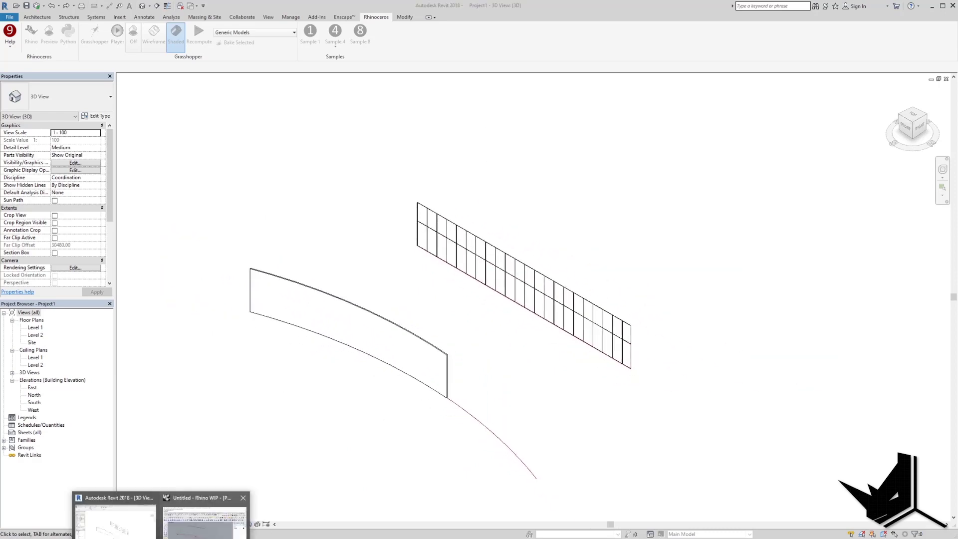
pyautogui.click(206, 517)
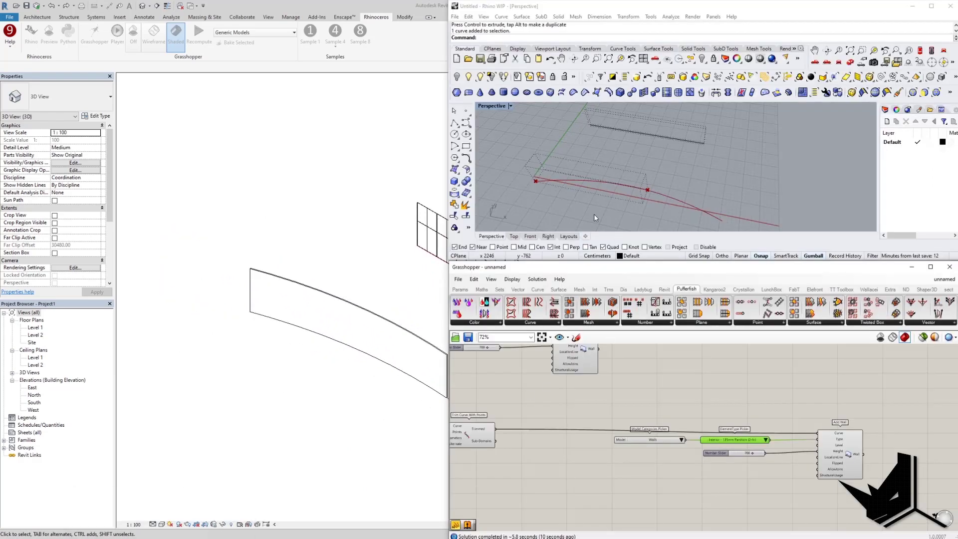
# - Add an Extrude component above the curved wall's Add Wall and connect the Trimmed output to its Base input
pyautogui.moveTo(641, 208); pyautogui.dragTo(660, 178, button='right')
pyautogui.doubleClick(811, 391)
pyautogui.write('ext')
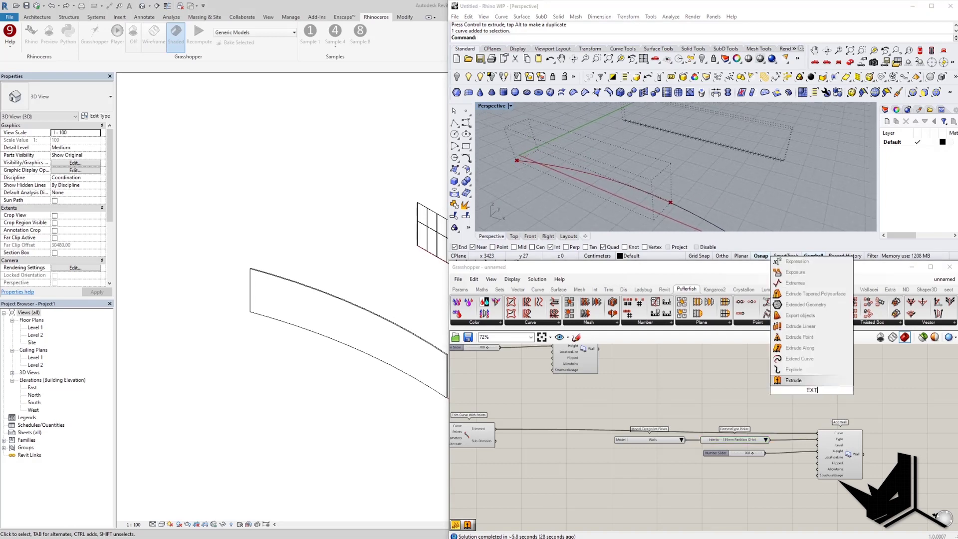
pyautogui.click(795, 371)
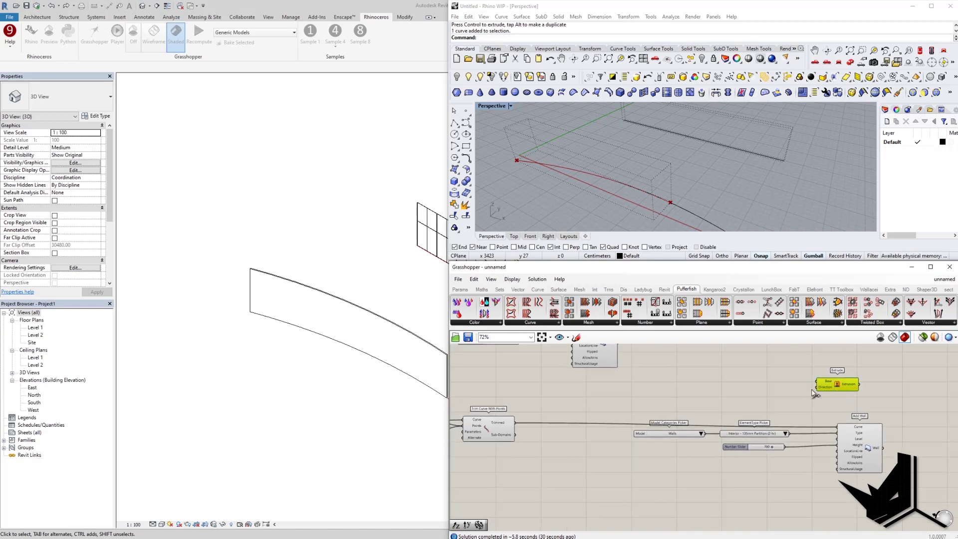
pyautogui.moveTo(518, 423); pyautogui.dragTo(767, 380)
pyautogui.moveTo(517, 425); pyautogui.dragTo(817, 382)
# - Feed a Unit Z vector into Extrude's Direction and connect the curved wall's height slider to the vector's Factor
pyautogui.doubleClick(801, 397)
pyautogui.write('z')
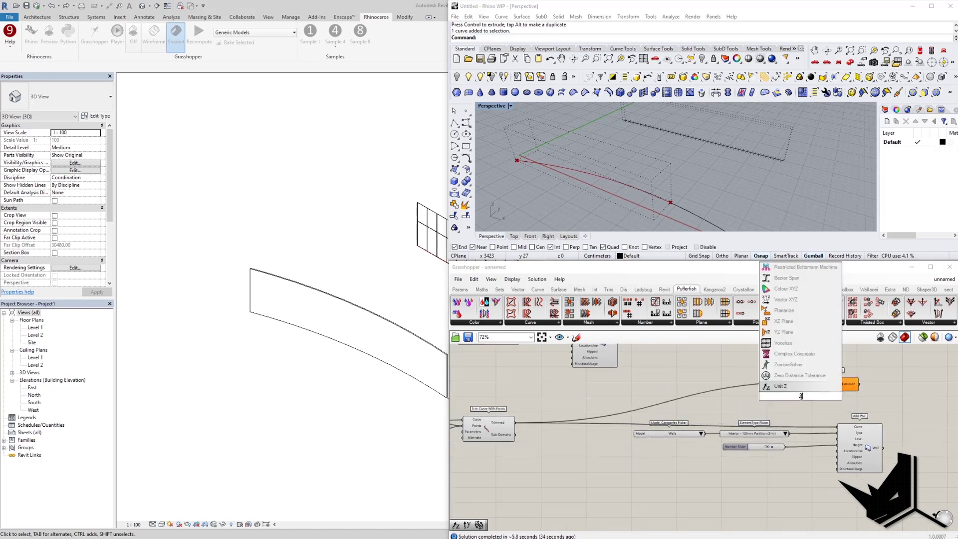
pyautogui.click(799, 388)
pyautogui.moveTo(812, 401); pyautogui.dragTo(810, 397)
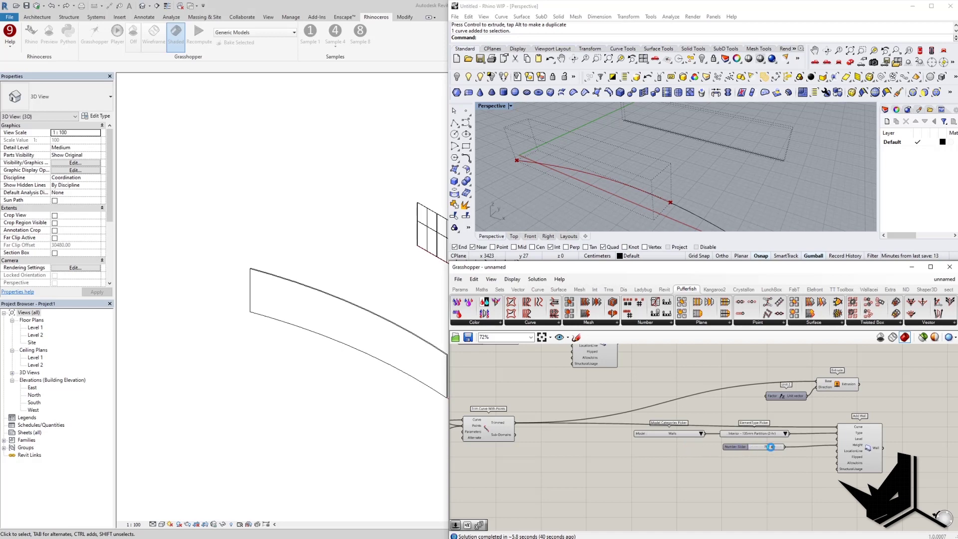
pyautogui.moveTo(788, 450); pyautogui.dragTo(768, 398)
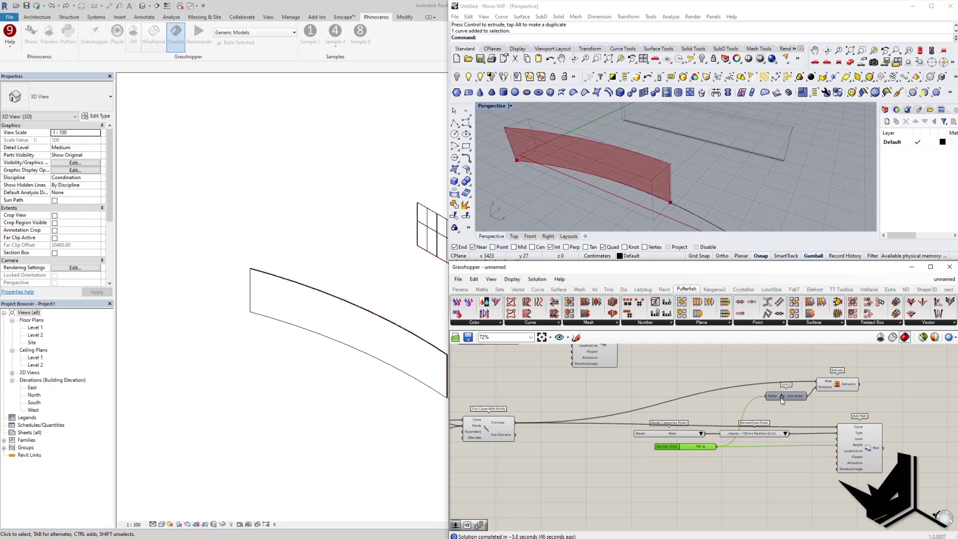
# - Lower the second Point On Curve value to shorten the trimmed arc's wall and its extrusion
pyautogui.moveTo(632, 152); pyautogui.dragTo(628, 184, button='right')
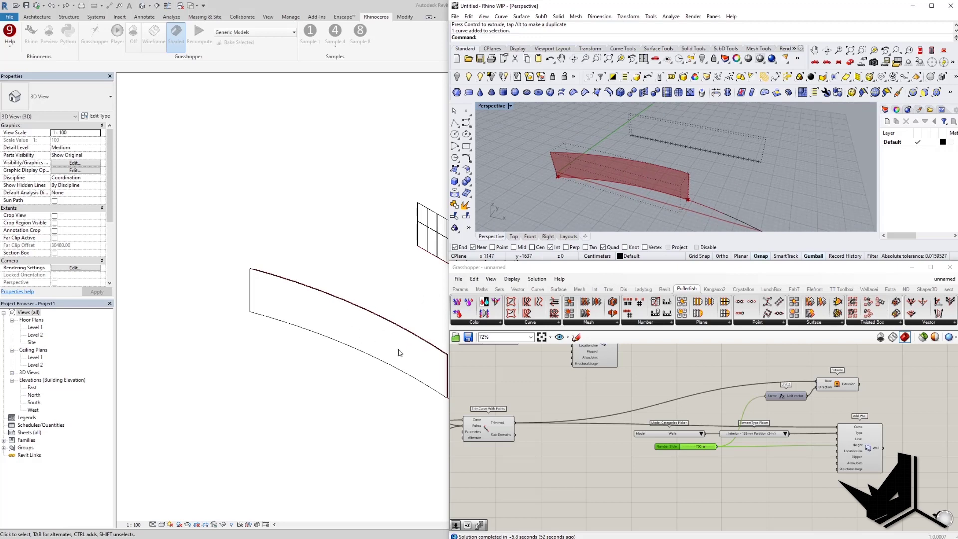
pyautogui.scroll(-3, 674, 487)
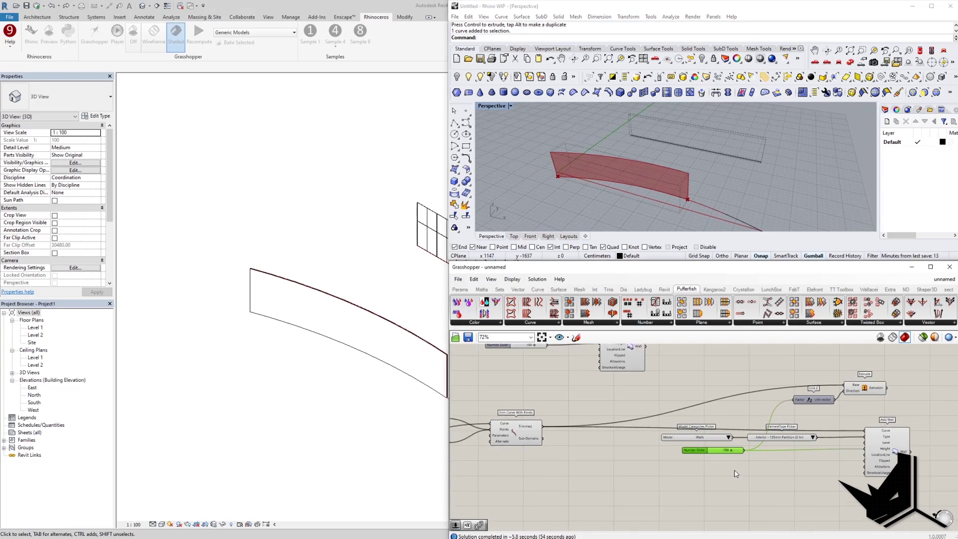
pyautogui.scroll(4, 726, 464)
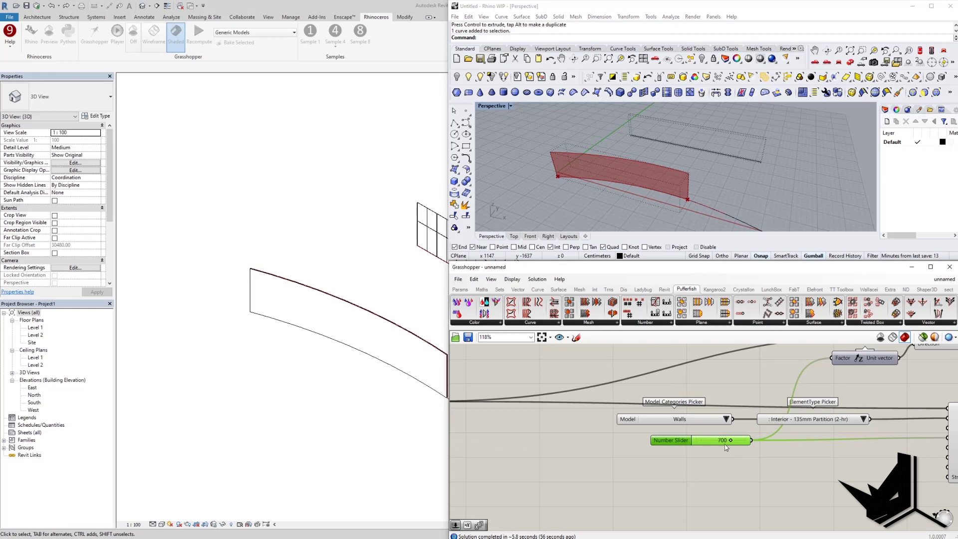
pyautogui.moveTo(401, 303); pyautogui.dragTo(333, 294, button='middle')
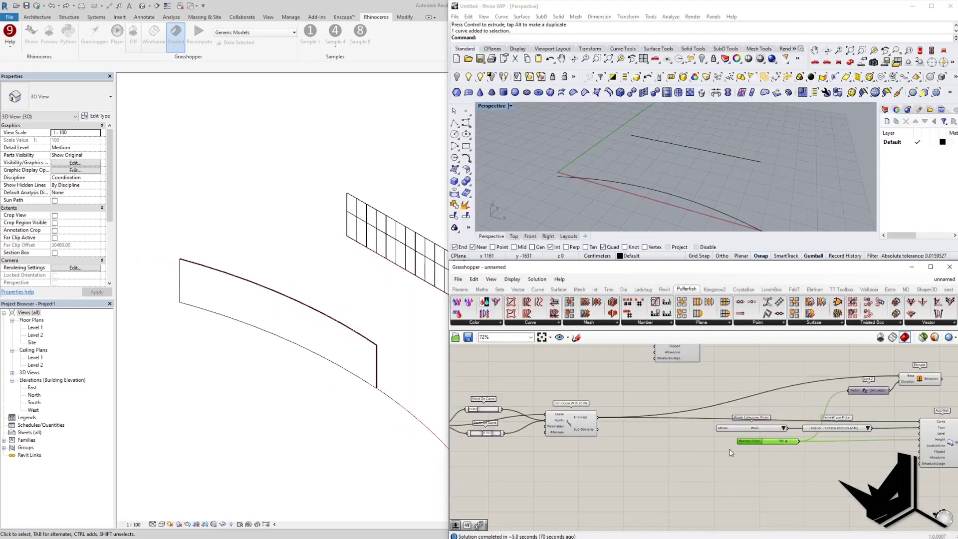
pyautogui.moveTo(659, 444); pyautogui.dragTo(646, 442)
pyautogui.scroll(-5, 705, 474)
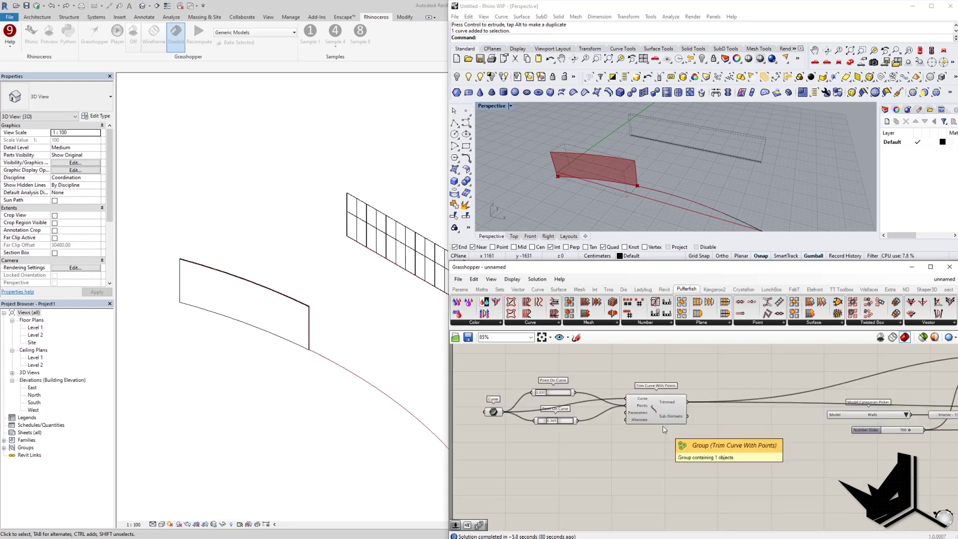
# - Copy the arc in the Rhino Perspective view and place the duplicate in front of the original
pyautogui.moveTo(698, 444); pyautogui.dragTo(709, 428, button='right')
pyautogui.scroll(-2, 713, 442)
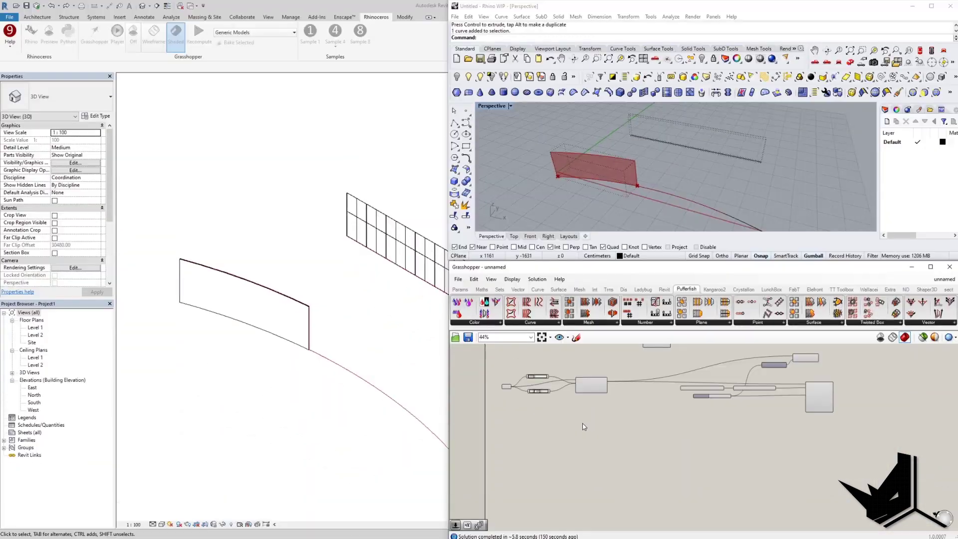
pyautogui.rightClick(585, 422)
pyautogui.click(685, 179)
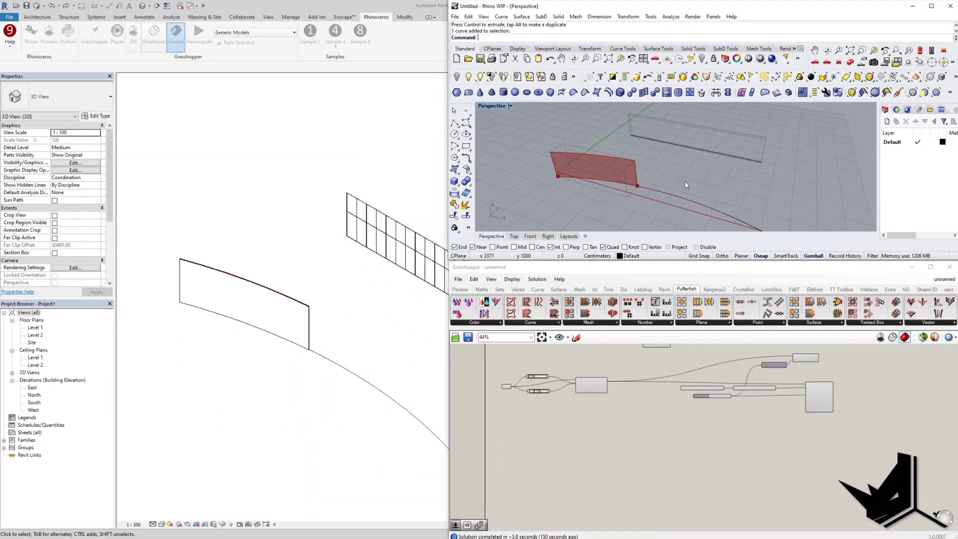
pyautogui.scroll(-5, 668, 180)
pyautogui.click(685, 191)
pyautogui.scroll(-2, 682, 193)
pyautogui.keyDown('shift'); pyautogui.moveTo(680, 192); pyautogui.dragTo(630, 159, button='right'); pyautogui.keyUp('shift')
pyautogui.moveTo(630, 157); pyautogui.dragTo(612, 170)
pyautogui.scroll(-4, 617, 175)
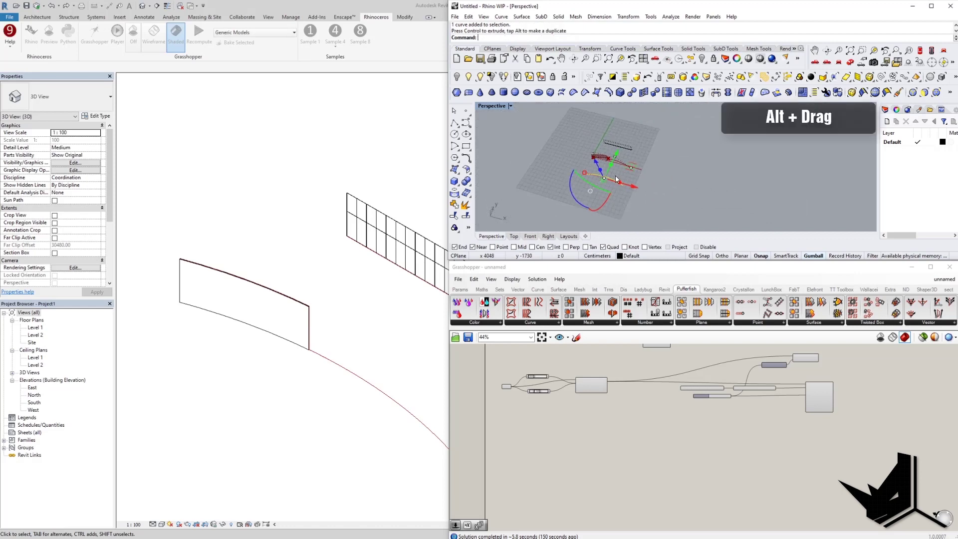
pyautogui.moveTo(618, 178)
pyautogui.keyDown('shift'); pyautogui.mouseDown(button='right')
pyautogui.moveTo(620, 188)
pyautogui.moveTo(635, 177)
pyautogui.moveTo(633, 160)
pyautogui.moveTo(624, 171)
pyautogui.mouseUp(button='right'); pyautogui.keyUp('shift')
pyautogui.click(646, 167)
# - Add a Curve parameter below the trimmed-arc definition and reference the copied arc in it
pyautogui.moveTo(639, 401)
pyautogui.mouseDown(button='right')
pyautogui.moveTo(636, 416)
pyautogui.moveTo(638, 399)
pyautogui.mouseUp(button='right')
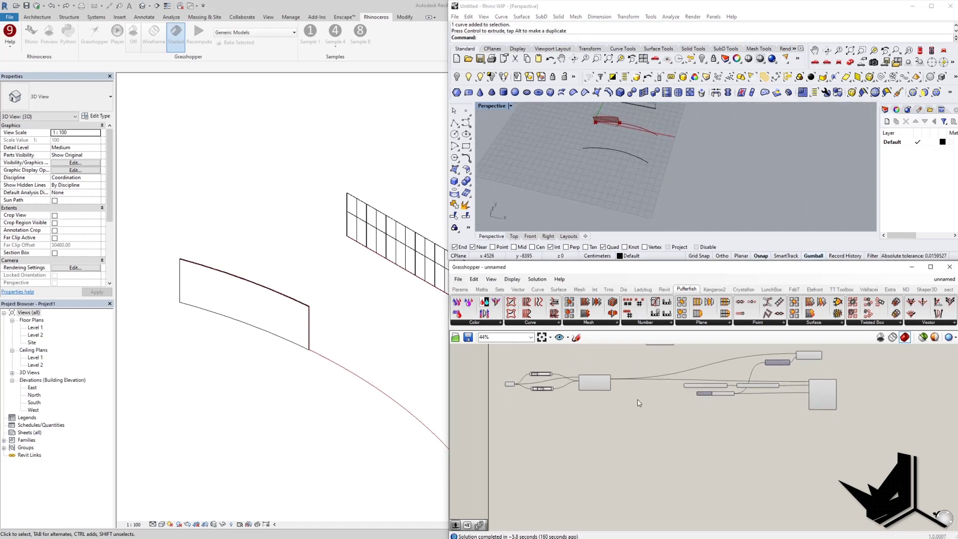
pyautogui.scroll(2, 538, 395)
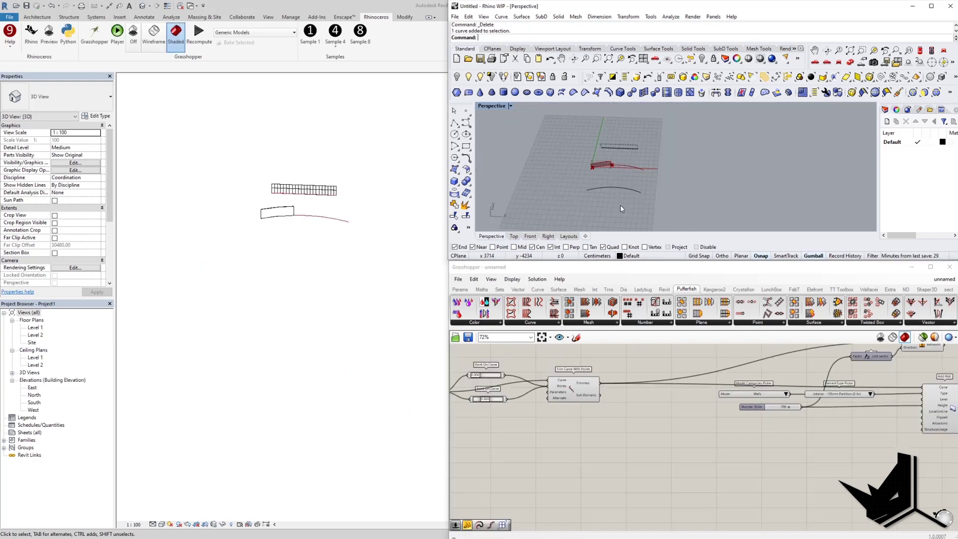
pyautogui.moveTo(621, 205); pyautogui.dragTo(624, 200, button='right')
pyautogui.scroll(-2, 621, 197)
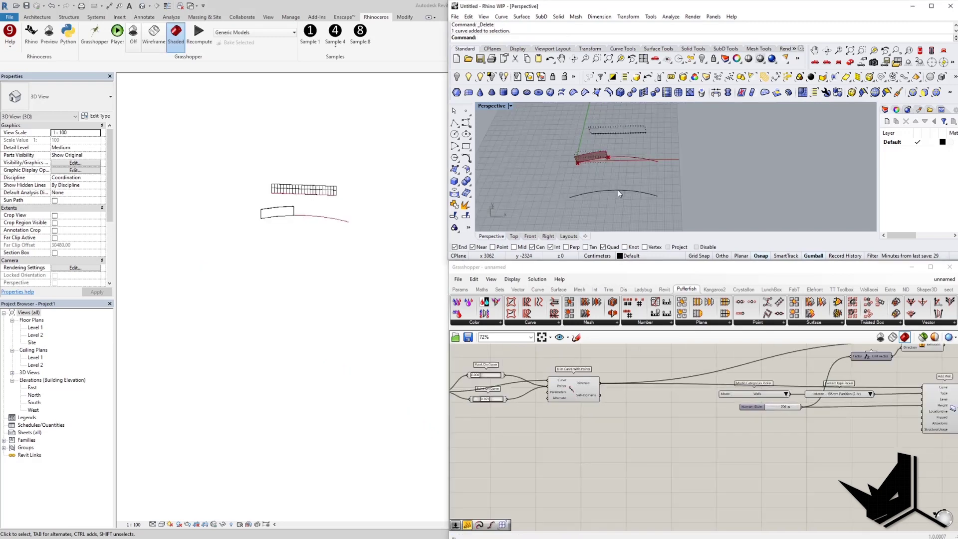
pyautogui.scroll(-5, 642, 414)
pyautogui.scroll(4, 645, 432)
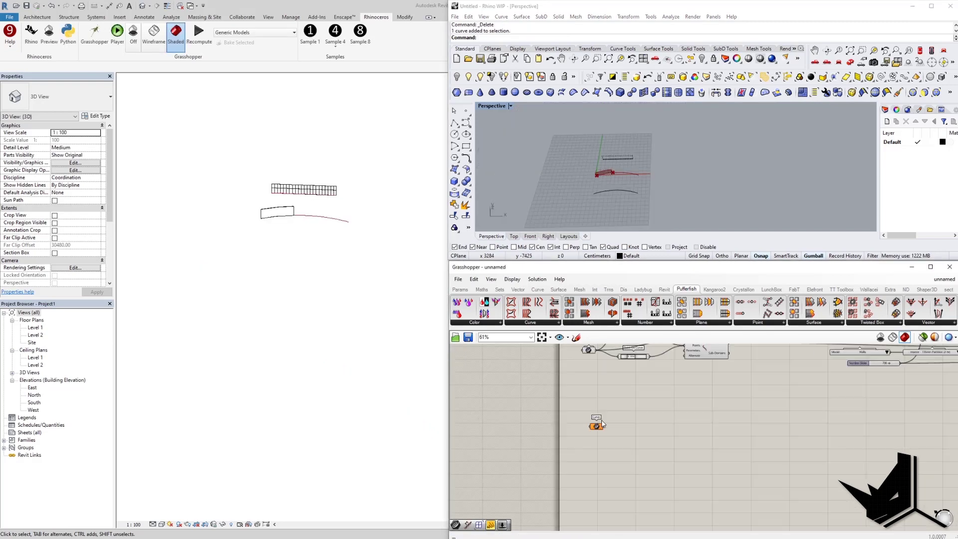
pyautogui.moveTo(597, 425); pyautogui.dragTo(587, 423)
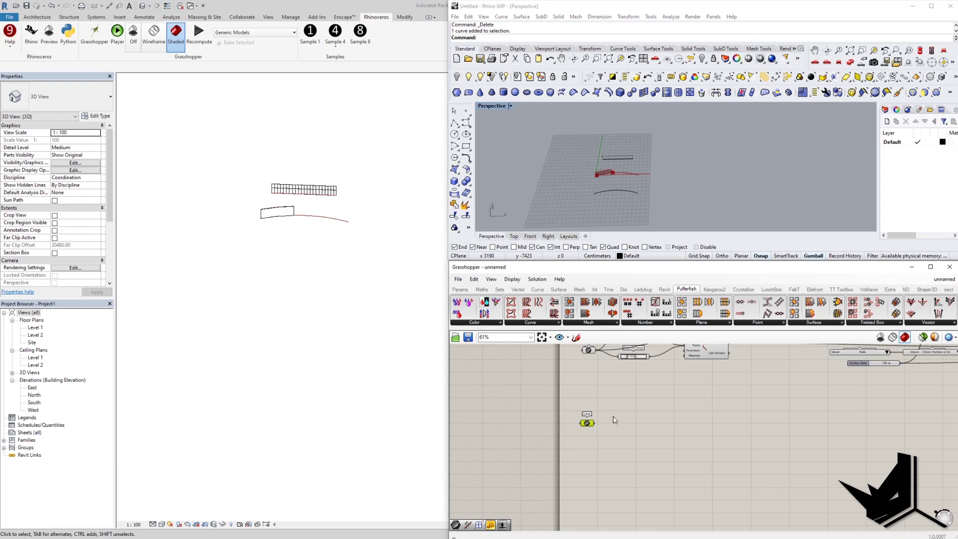
pyautogui.click(619, 190)
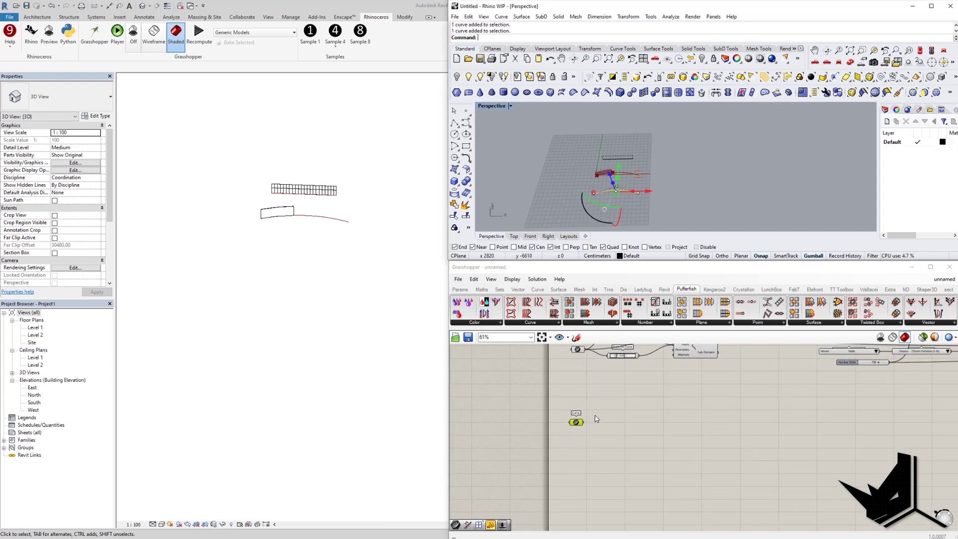
pyautogui.rightClick(579, 423)
pyautogui.click(619, 486)
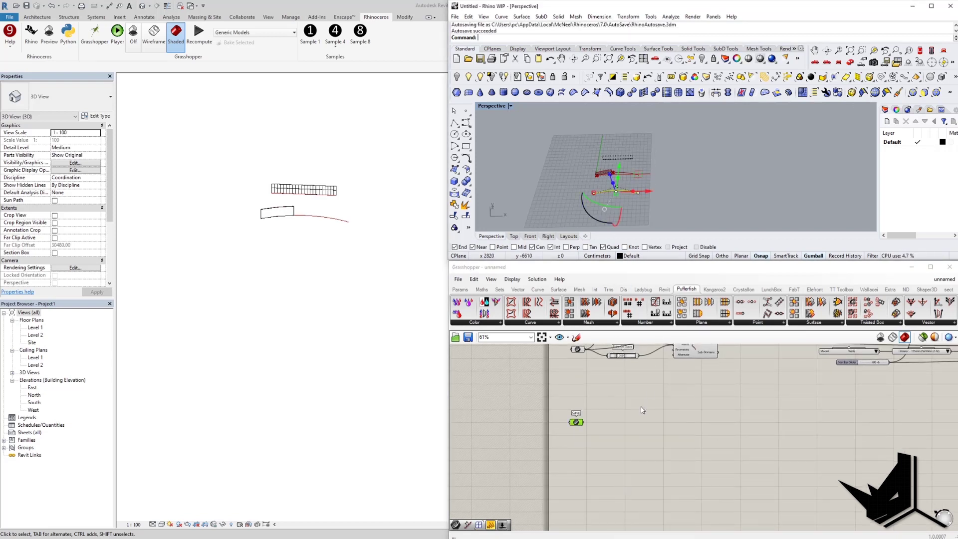
# - Add an Extend Curve component and connect the new Curve parameter to its Curve input
pyautogui.click(621, 424)
pyautogui.scroll(1, 623, 423)
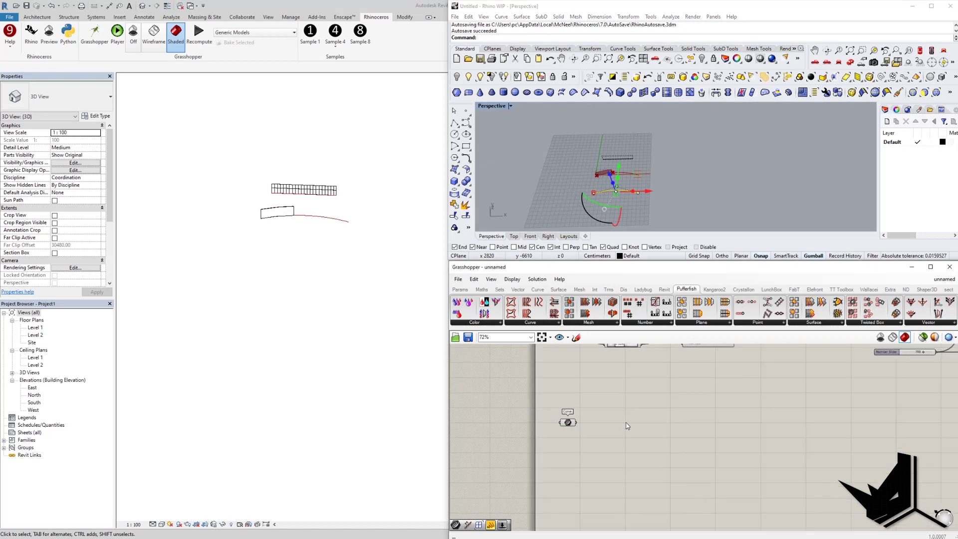
pyautogui.doubleClick(641, 418)
pyautogui.write('ext')
pyautogui.click(637, 406)
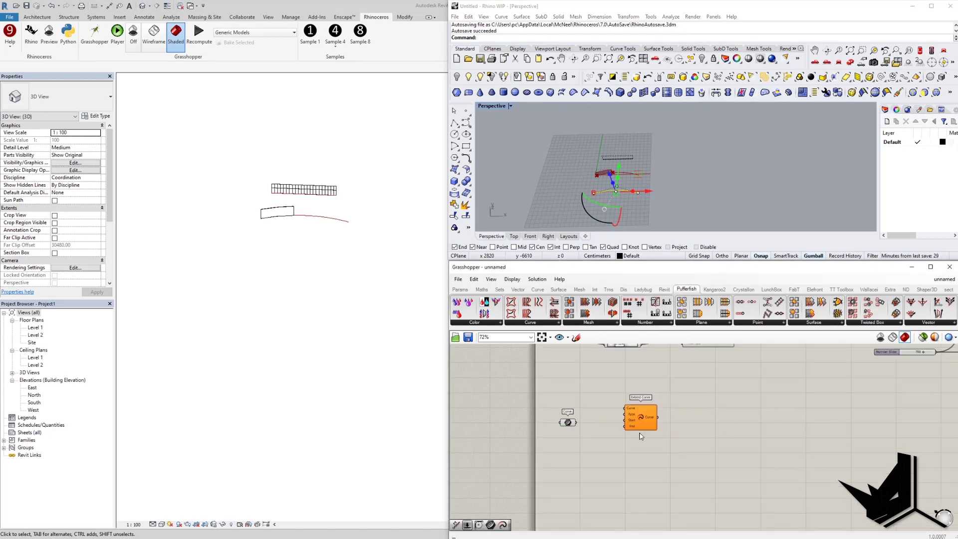
pyautogui.moveTo(642, 422); pyautogui.dragTo(658, 430, button='right')
pyautogui.scroll(2, 636, 443)
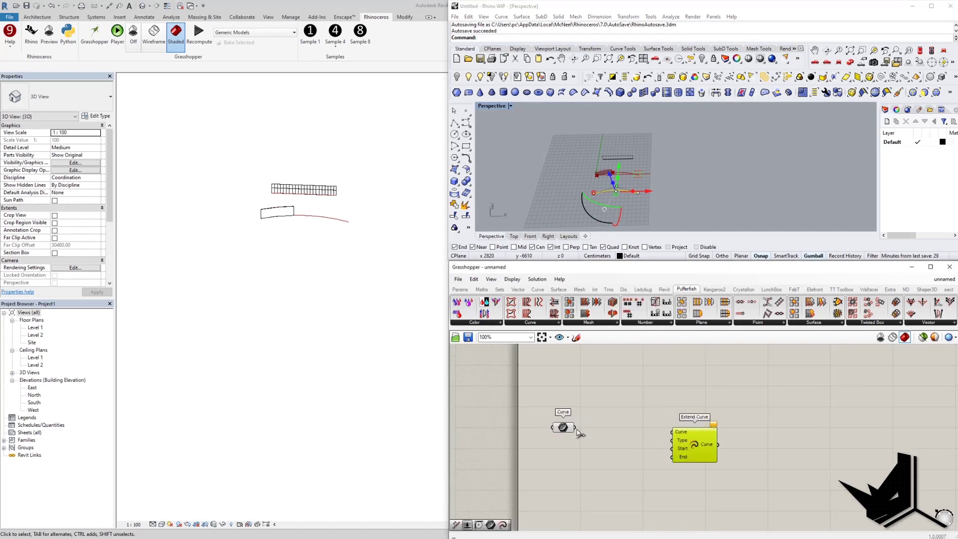
pyautogui.moveTo(576, 428); pyautogui.dragTo(674, 433)
# - Set Extend Curve's Type input to Arc and check the setting
pyautogui.rightClick(681, 442)
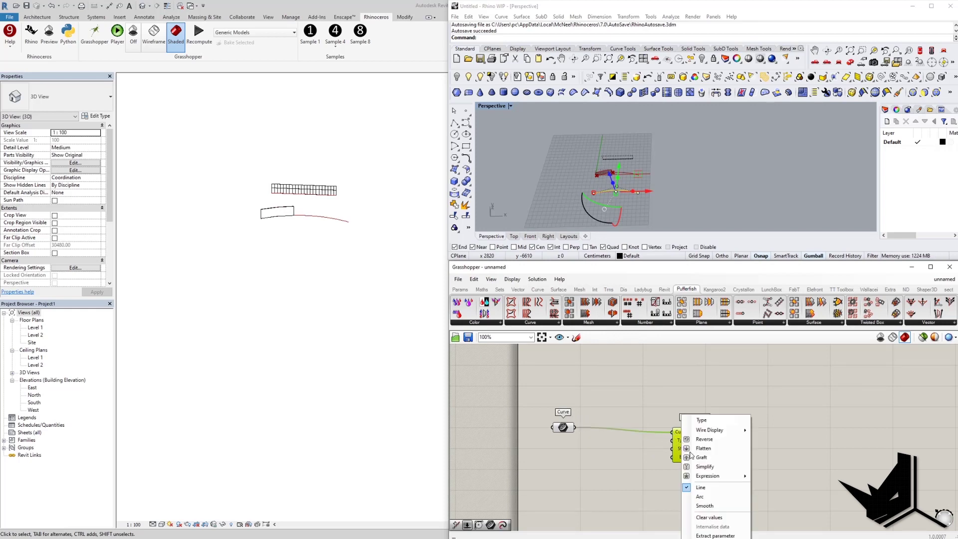
pyautogui.click(722, 497)
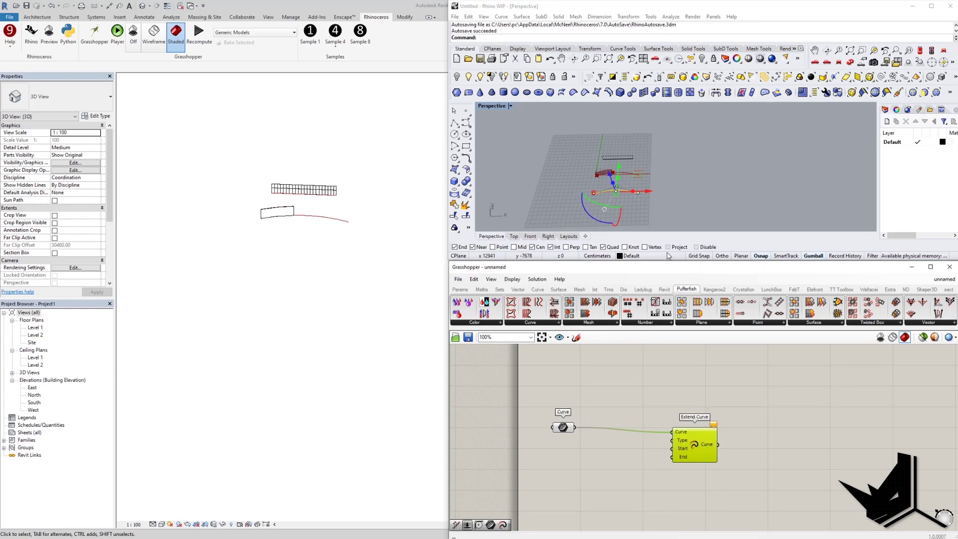
pyautogui.scroll(-2, 652, 202)
pyautogui.keyDown('shift'); pyautogui.moveTo(626, 192); pyautogui.dragTo(635, 149, button='right'); pyautogui.keyUp('shift')
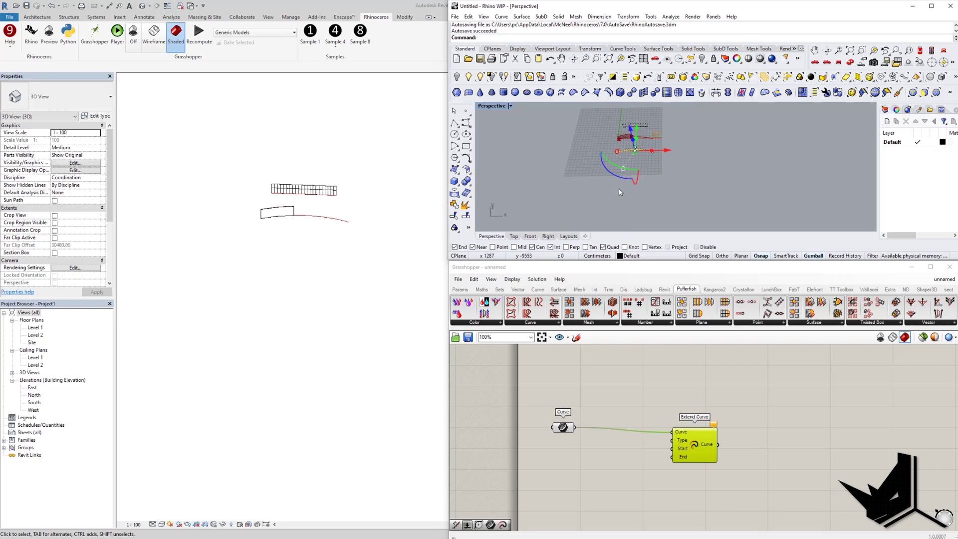
pyautogui.moveTo(683, 449); pyautogui.dragTo(676, 408, button='right')
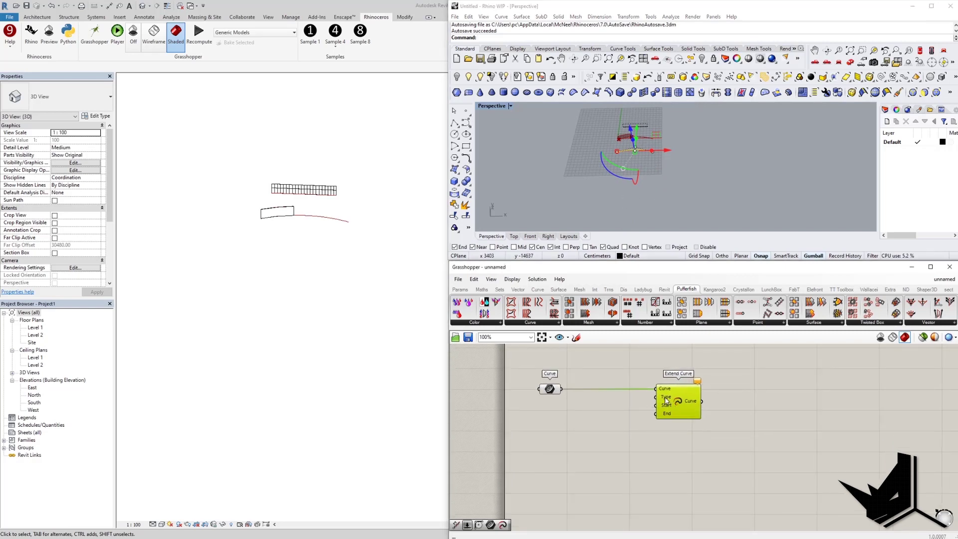
pyautogui.rightClick(665, 400)
pyautogui.click(595, 438)
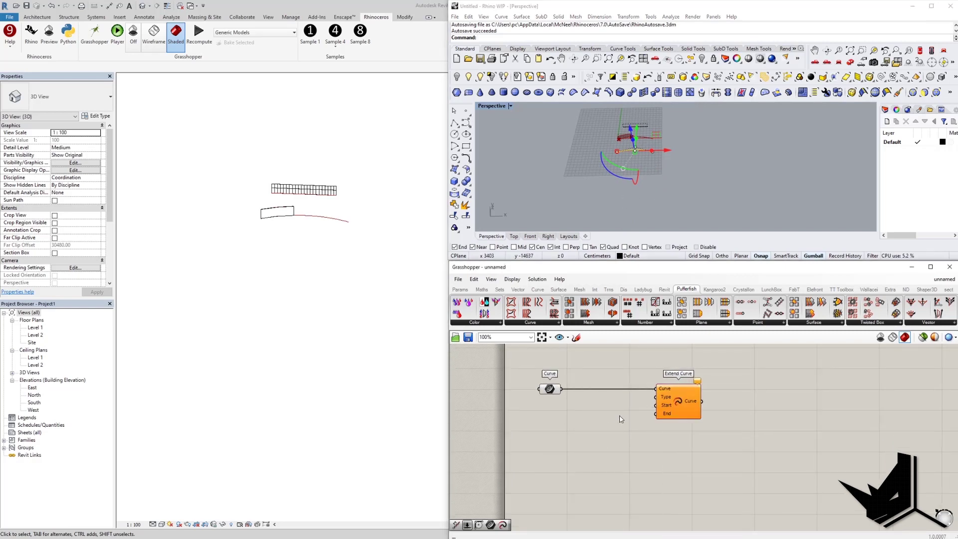
# - Add number sliders of 0 and 100000 and connect them to Extend Curve's Start and End inputs
pyautogui.doubleClick(591, 409)
pyautogui.write('0')
pyautogui.press('Return')
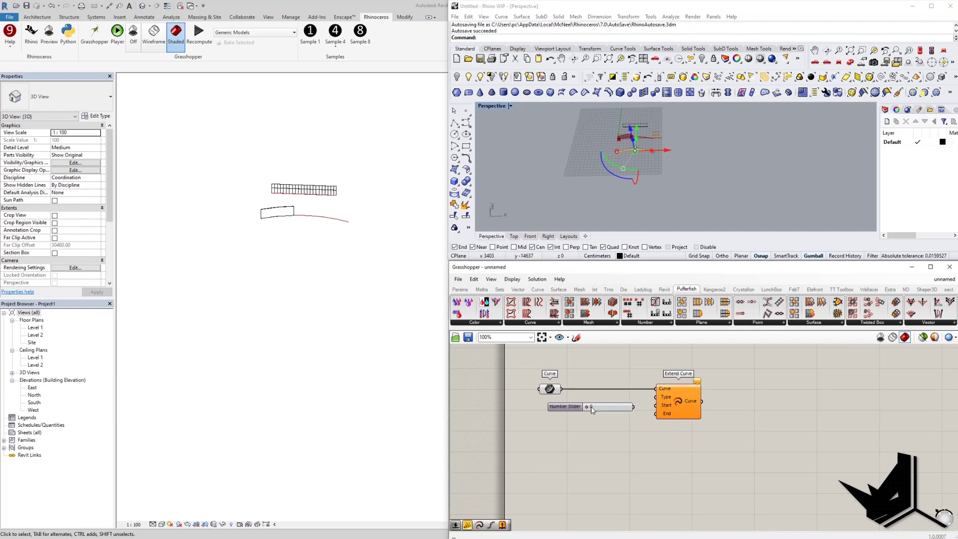
pyautogui.moveTo(630, 409); pyautogui.dragTo(633, 407)
pyautogui.doubleClick(588, 421)
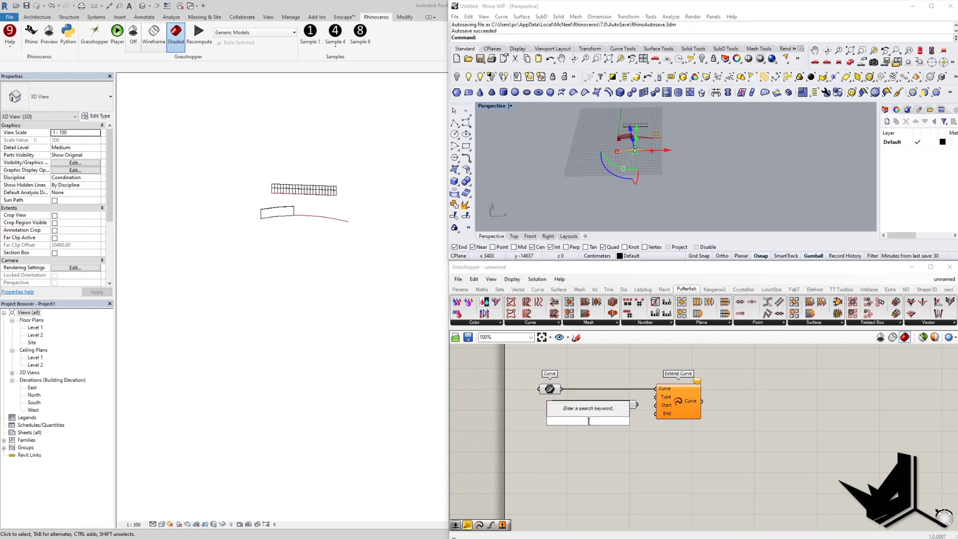
pyautogui.write('10')
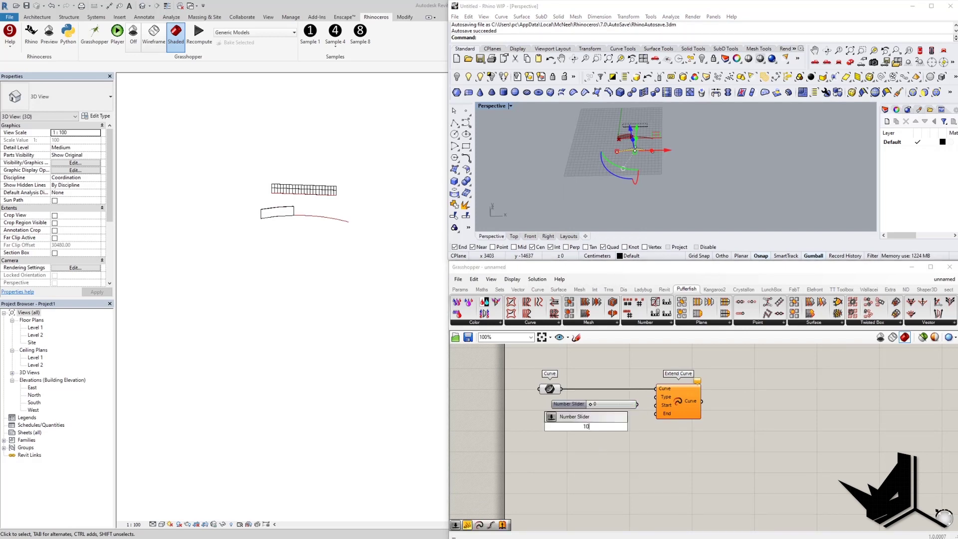
pyautogui.write('0000')
pyautogui.press('Return')
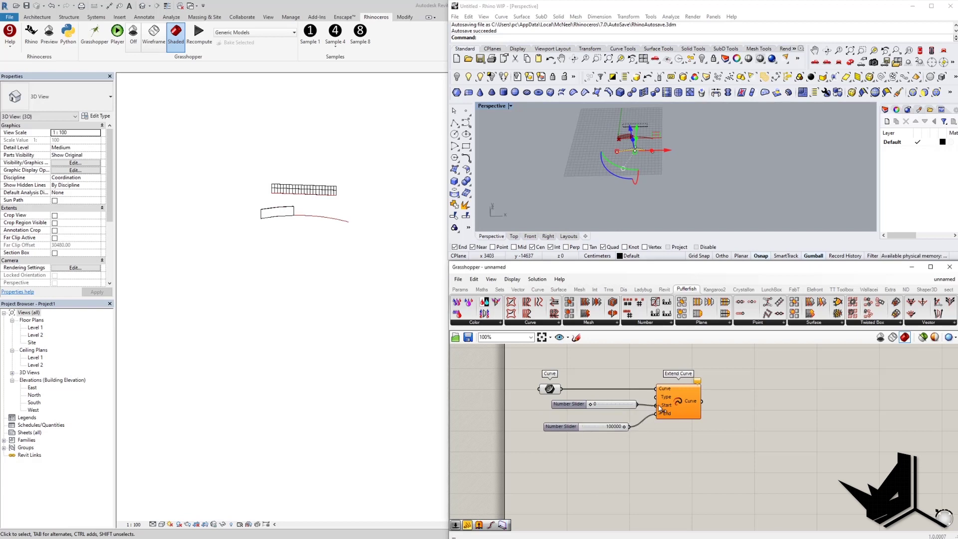
pyautogui.moveTo(658, 405); pyautogui.dragTo(659, 405)
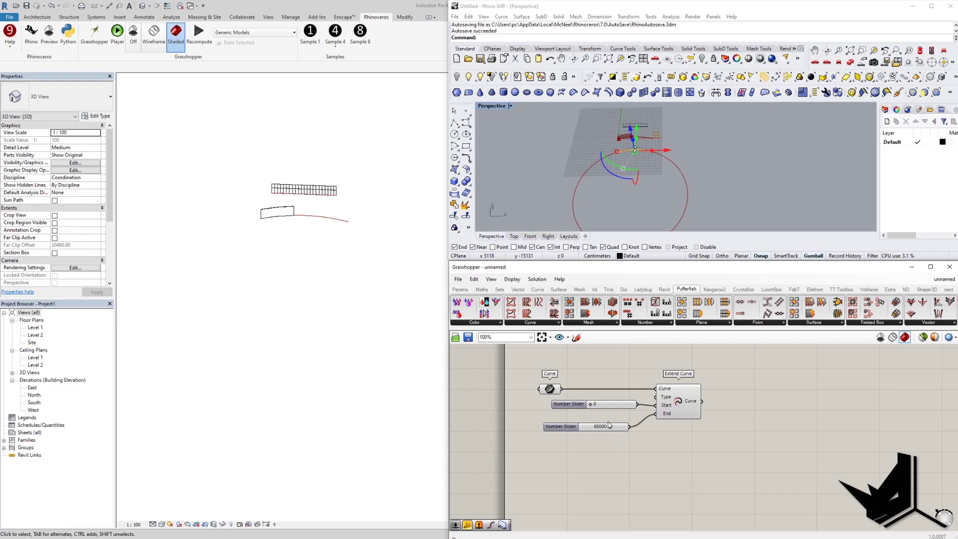
# - Reduce the End slider to 14000 to shorten the arc extension
pyautogui.moveTo(609, 429); pyautogui.dragTo(596, 430)
pyautogui.moveTo(590, 429); pyautogui.dragTo(589, 430)
# - Add a Divide Length component to the right of the Extend Curve component
pyautogui.moveTo(740, 392); pyautogui.dragTo(679, 399, button='right')
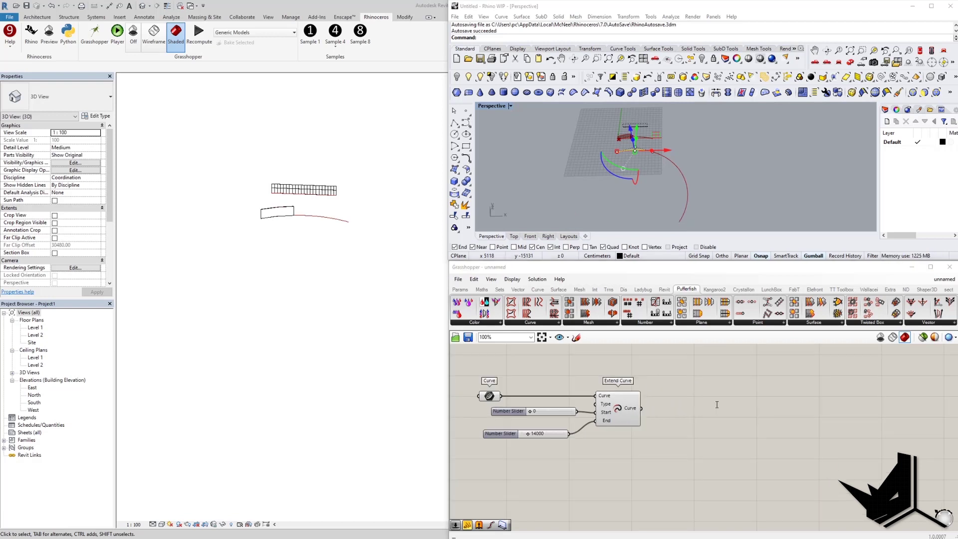
pyautogui.doubleClick(678, 411)
pyautogui.write('DIV')
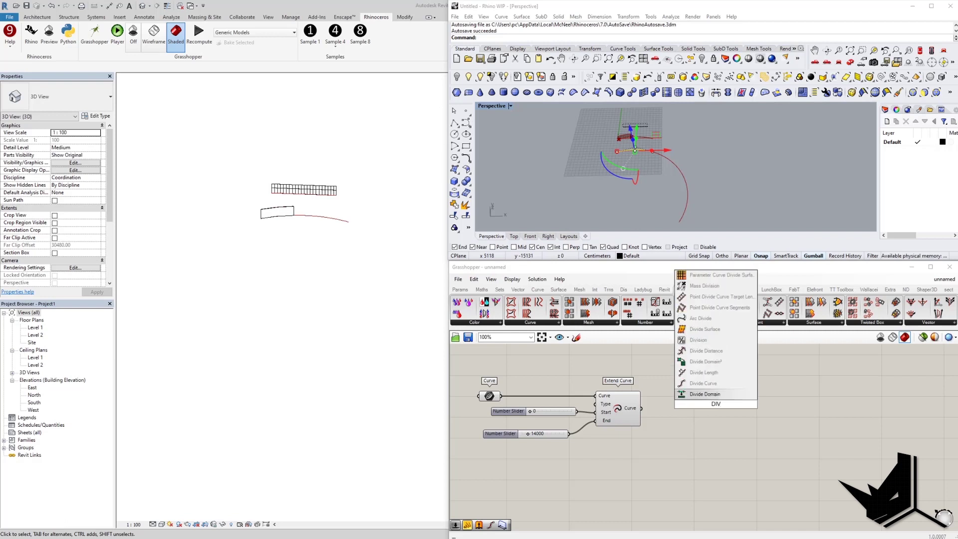
pyautogui.press('Up')
pyautogui.press('Up')
pyautogui.press('Return')
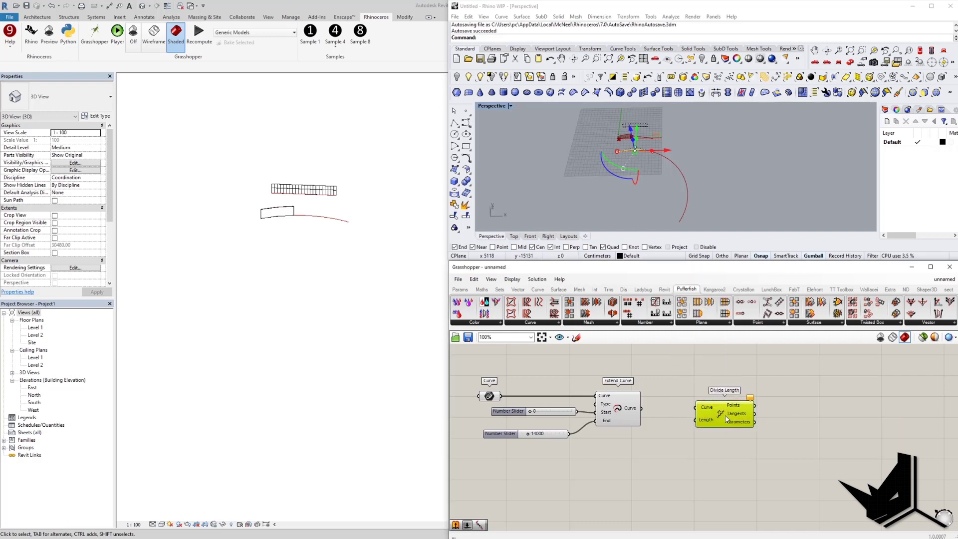
pyautogui.moveTo(726, 418); pyautogui.dragTo(746, 438)
# - Add a number slider of 1000 for Divide Length's Length input and connect the extended curve to its Curve input
pyautogui.doubleClick(643, 456)
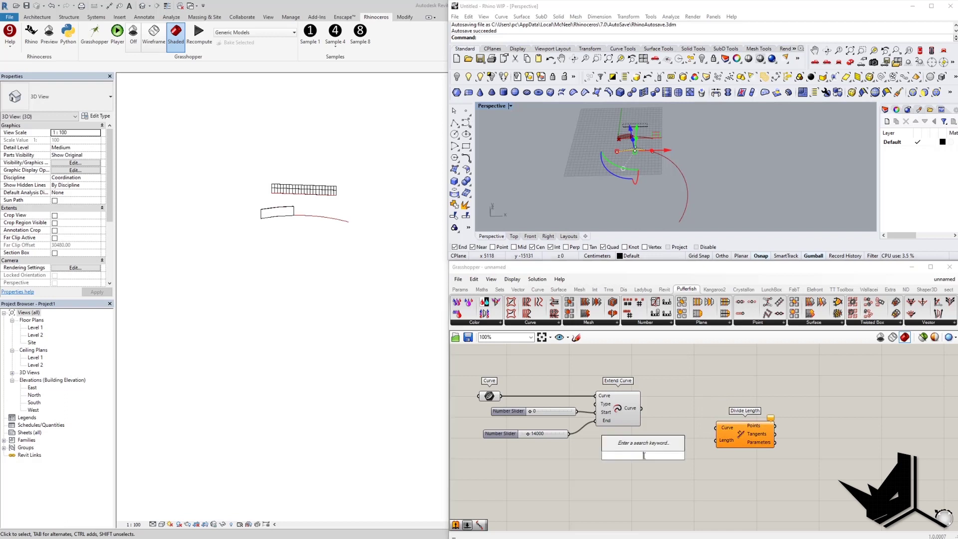
pyautogui.write('1000')
pyautogui.press('Return')
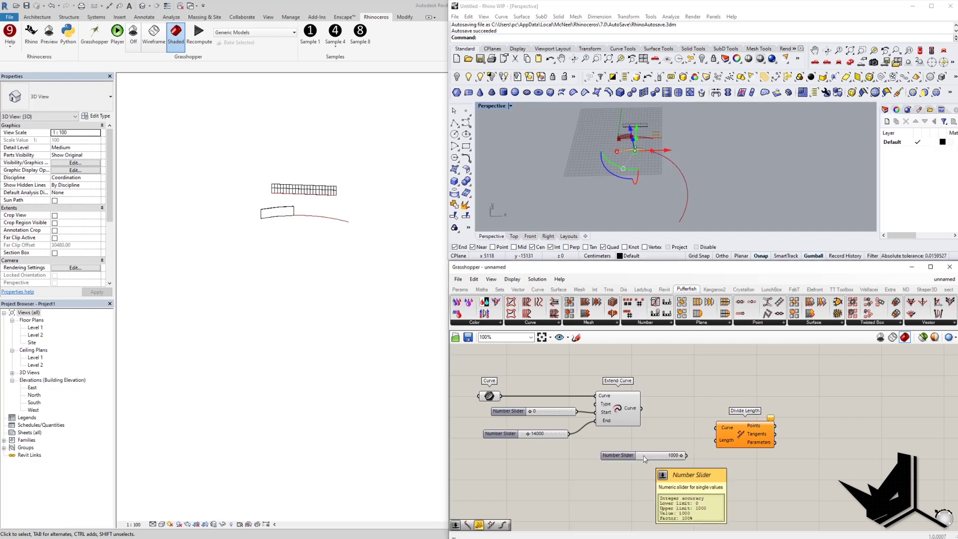
pyautogui.moveTo(712, 447); pyautogui.dragTo(716, 440)
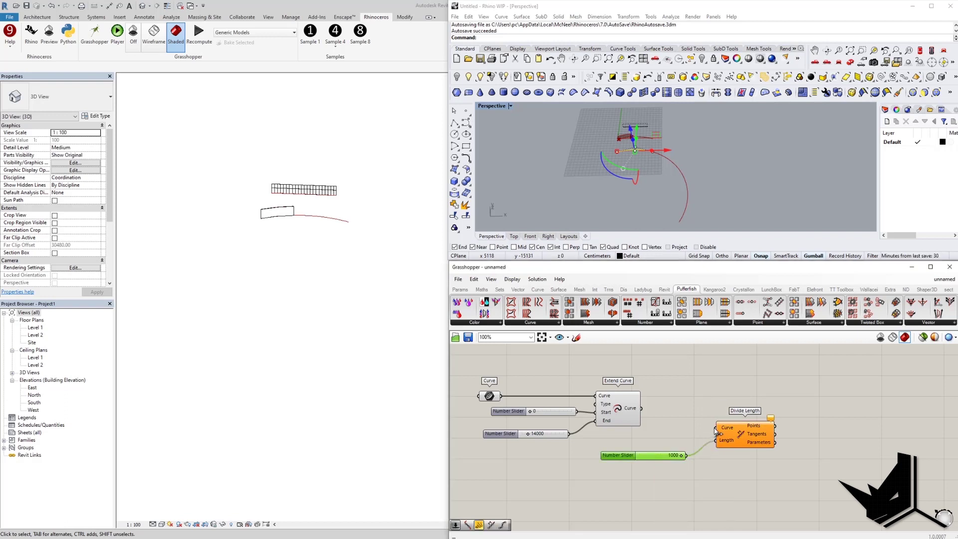
pyautogui.moveTo(641, 408); pyautogui.dragTo(716, 427)
pyautogui.moveTo(718, 199); pyautogui.dragTo(684, 170, button='right')
# - Add Pufferfish's Trim Curve With Points and connect the extended curve and the division points to its Curve and Points inputs
pyautogui.click(530, 321)
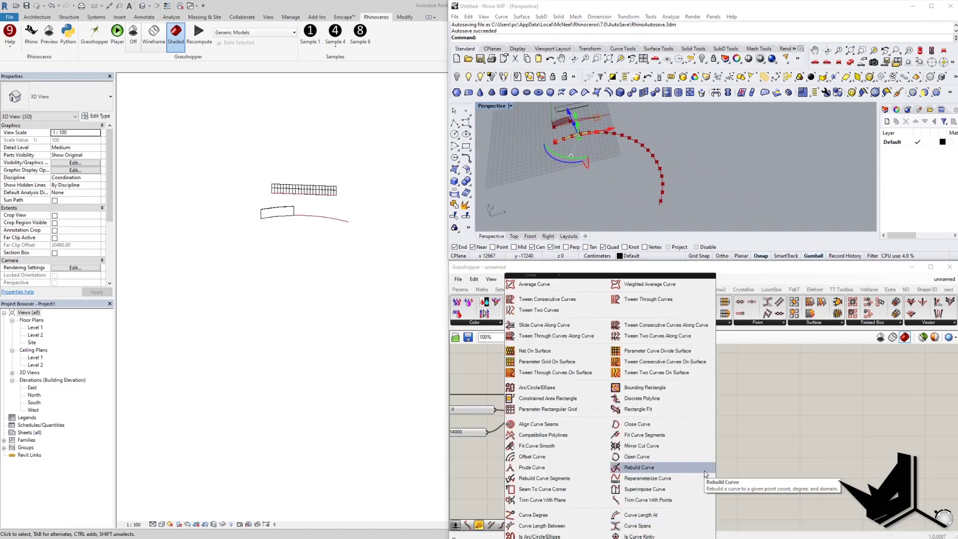
pyautogui.click(646, 499)
pyautogui.click(763, 415)
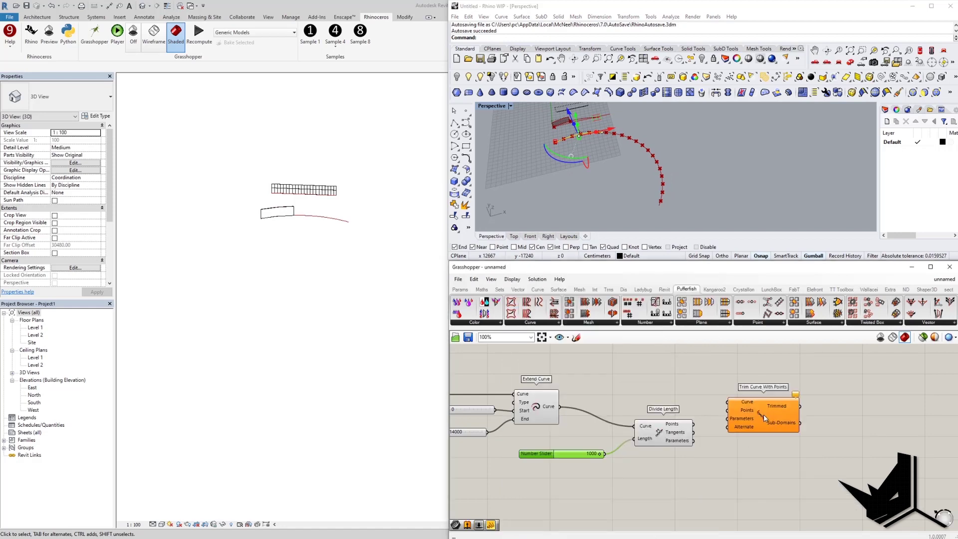
pyautogui.moveTo(565, 409); pyautogui.dragTo(779, 419)
pyautogui.moveTo(644, 174); pyautogui.dragTo(626, 155, button='right')
pyautogui.scroll(6, 613, 140)
pyautogui.scroll(-4, 626, 156)
pyautogui.scroll(-4, 663, 421)
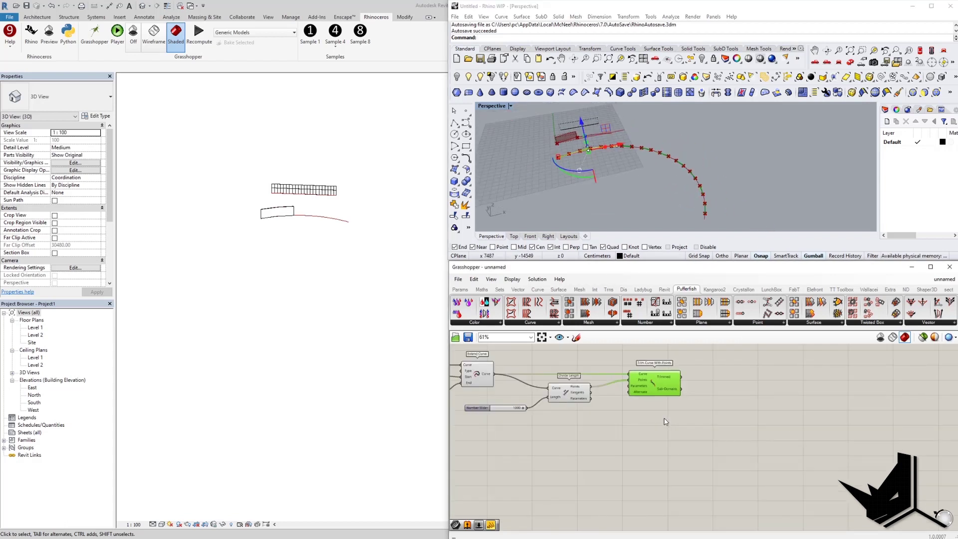
# - Add an Extrude component with the Trimmed curves as Base and a Unit Z vector as Direction
pyautogui.doubleClick(708, 423)
pyautogui.write('EXTE')
pyautogui.click(695, 372)
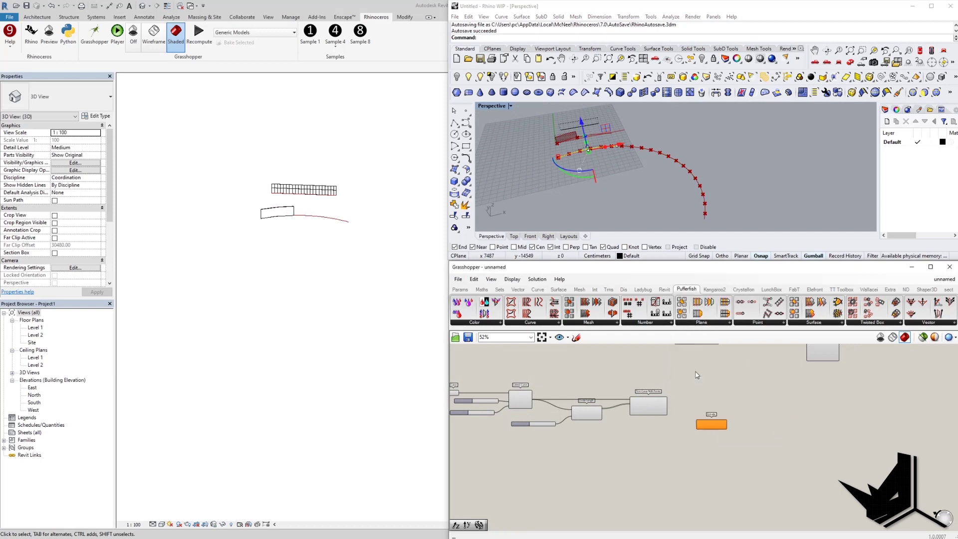
pyautogui.scroll(3, 688, 432)
pyautogui.moveTo(726, 426); pyautogui.dragTo(766, 429)
pyautogui.moveTo(702, 417); pyautogui.dragTo(748, 432, button='right')
pyautogui.moveTo(701, 396); pyautogui.dragTo(788, 441)
pyautogui.write('Z')
pyautogui.press('Return')
pyautogui.moveTo(802, 438); pyautogui.dragTo(817, 423)
# - Add a number slider of 5000 to Unit Z's Factor input and reduce it to about 1941
pyautogui.doubleClick(692, 451)
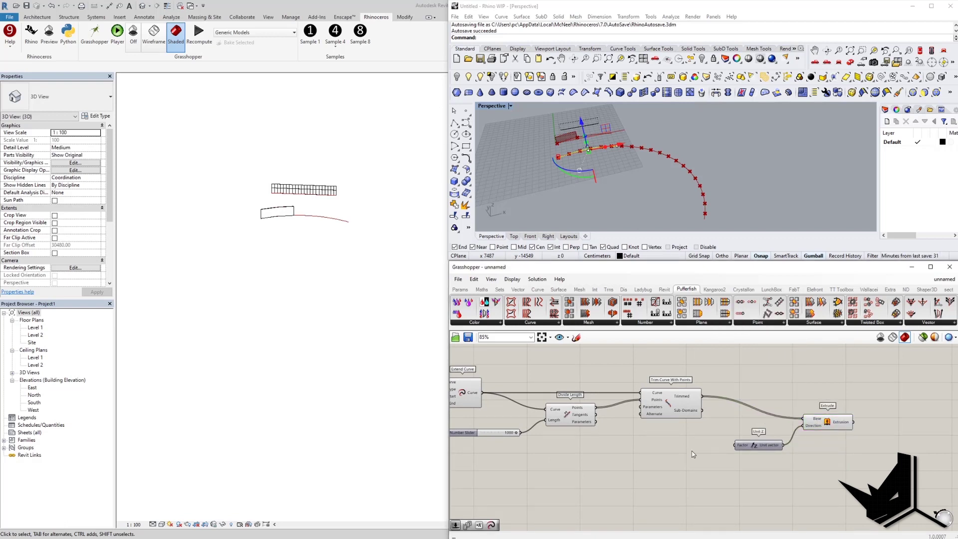
pyautogui.write('5000')
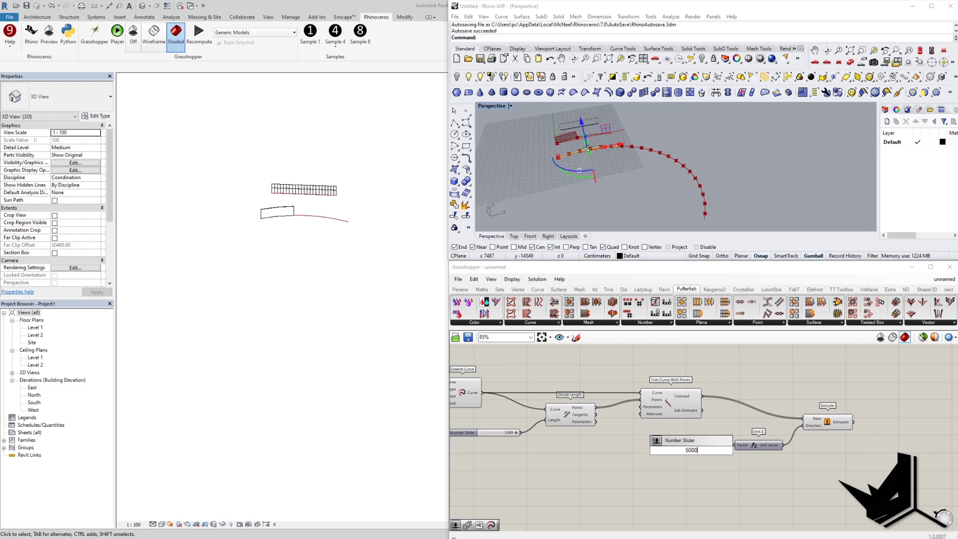
pyautogui.press('Return')
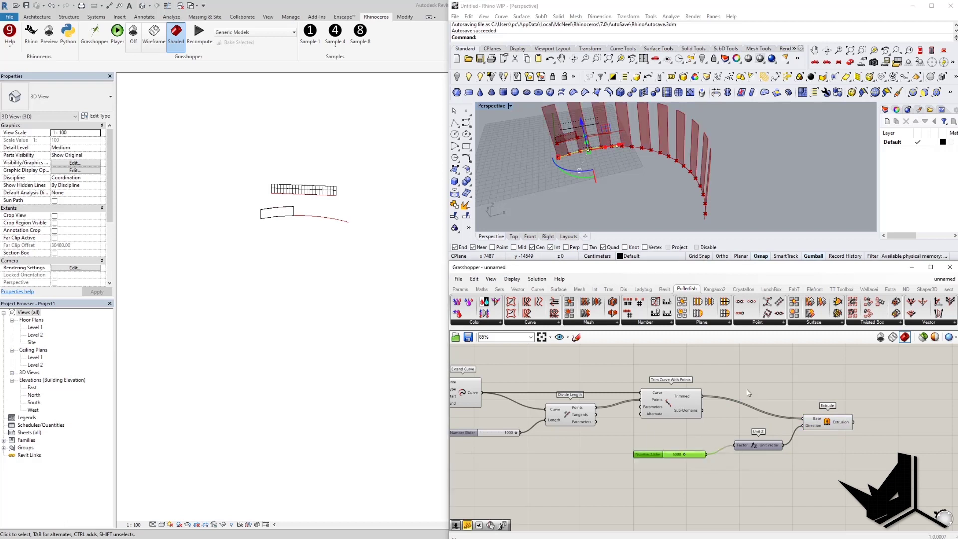
pyautogui.moveTo(650, 184); pyautogui.dragTo(645, 229, button='right')
pyautogui.moveTo(682, 458); pyautogui.dragTo(672, 457)
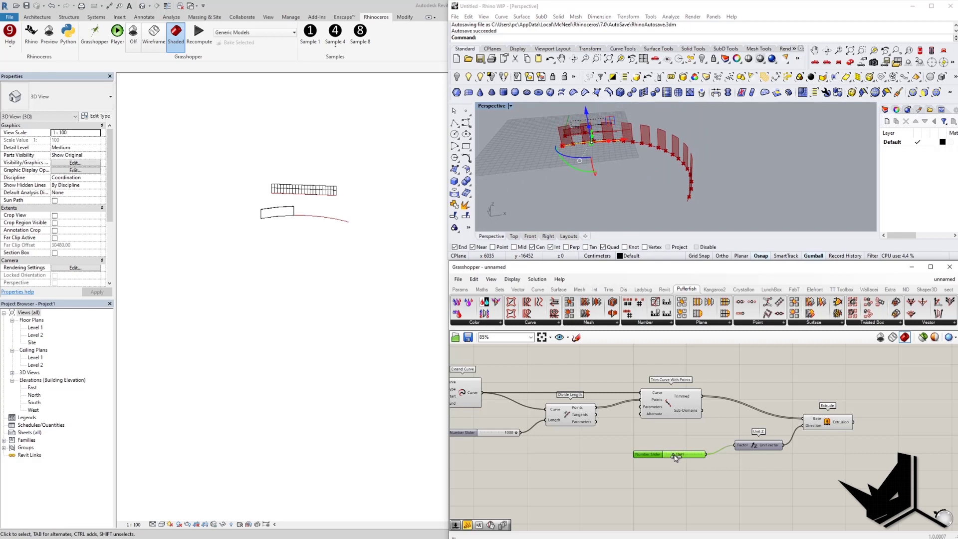
# - Duplicate the partition's Add Wall component with its category and type pickers and place the copies beside the new Extrude component
pyautogui.moveTo(819, 462); pyautogui.dragTo(719, 469, button='right')
pyautogui.moveTo(777, 440); pyautogui.dragTo(702, 452, button='right')
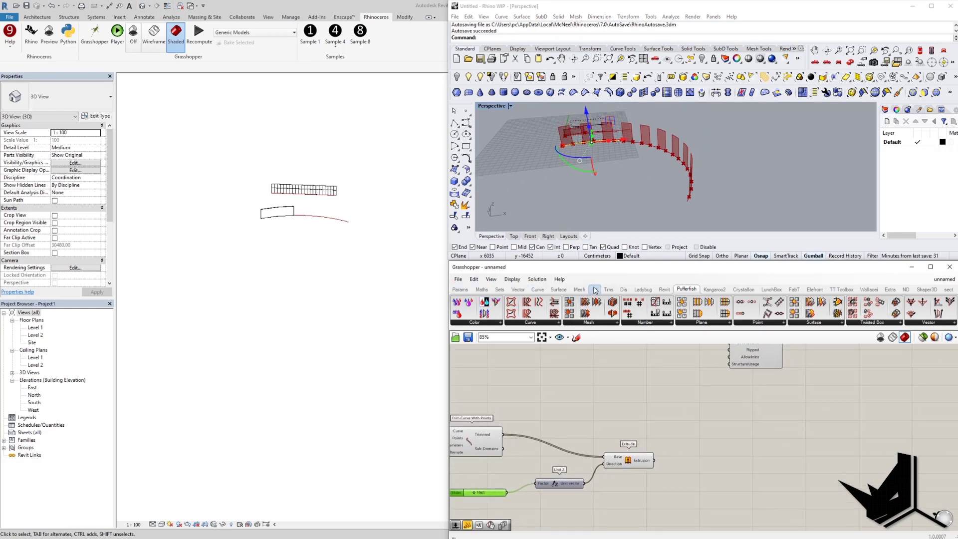
pyautogui.moveTo(719, 372); pyautogui.dragTo(722, 444, button='right')
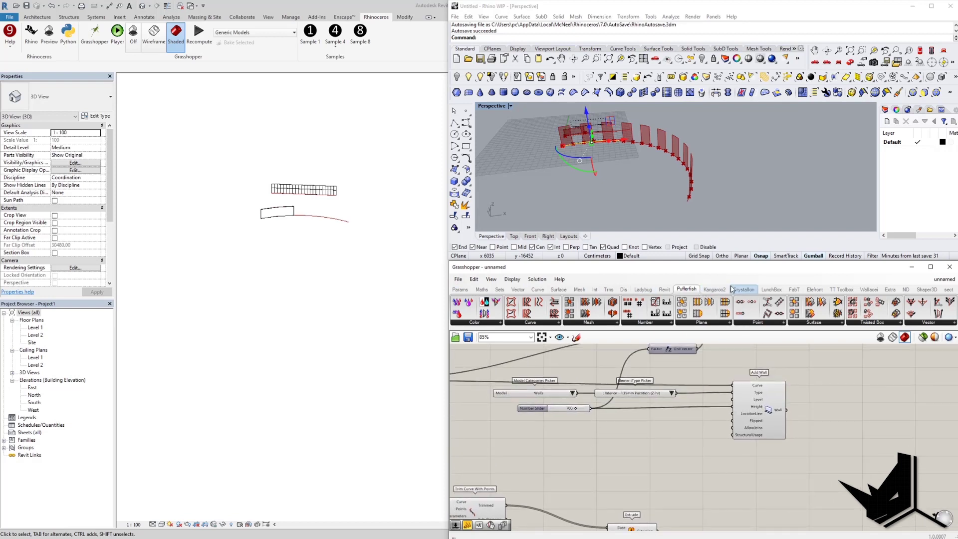
pyautogui.keyDown('shift'); pyautogui.click(635, 396); pyautogui.keyUp('shift')
pyautogui.keyDown('shift'); pyautogui.click(554, 394); pyautogui.keyUp('shift')
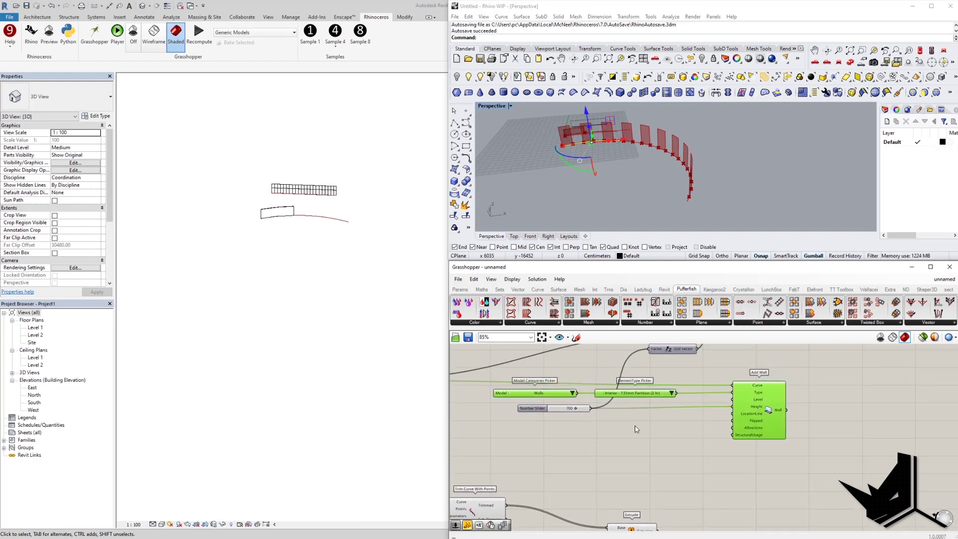
pyautogui.hotkey('ctrl', 'c')
pyautogui.hotkey('ctrl', 'v')
pyautogui.moveTo(759, 414); pyautogui.dragTo(816, 489)
pyautogui.moveTo(767, 474); pyautogui.dragTo(764, 398, button='right')
pyautogui.moveTo(816, 414); pyautogui.dragTo(900, 449)
pyautogui.moveTo(625, 455); pyautogui.dragTo(654, 460, button='right')
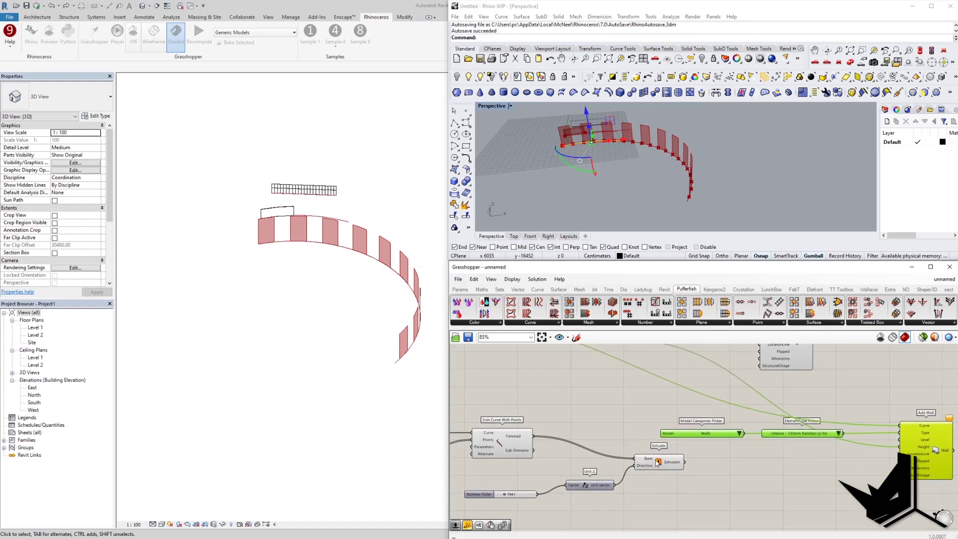
# - Connect the Trimmed curves to the copied Add Wall's Curve input and reposition the copied ElementType Picker
pyautogui.click(550, 426)
pyautogui.moveTo(537, 439); pyautogui.dragTo(899, 425)
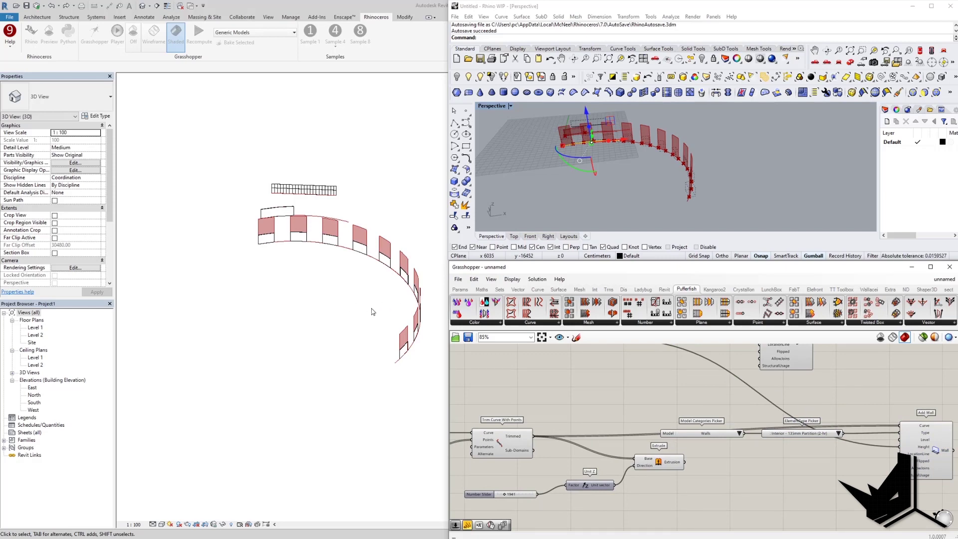
pyautogui.moveTo(790, 443); pyautogui.dragTo(747, 430, button='right')
pyautogui.click(746, 430)
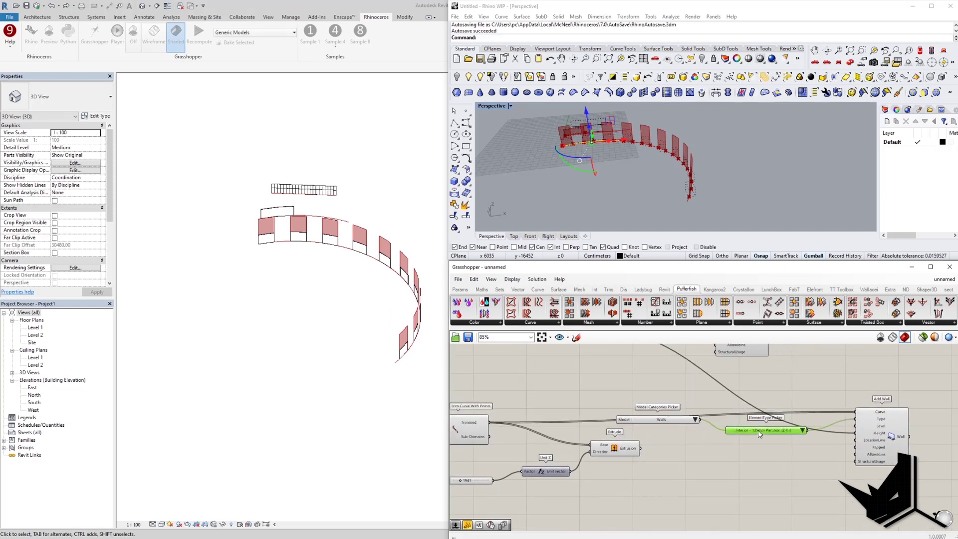
# - Set the copied ElementType Picker to Exterior - Brick and Block on Mtl. Stud
pyautogui.scroll(3, 795, 432)
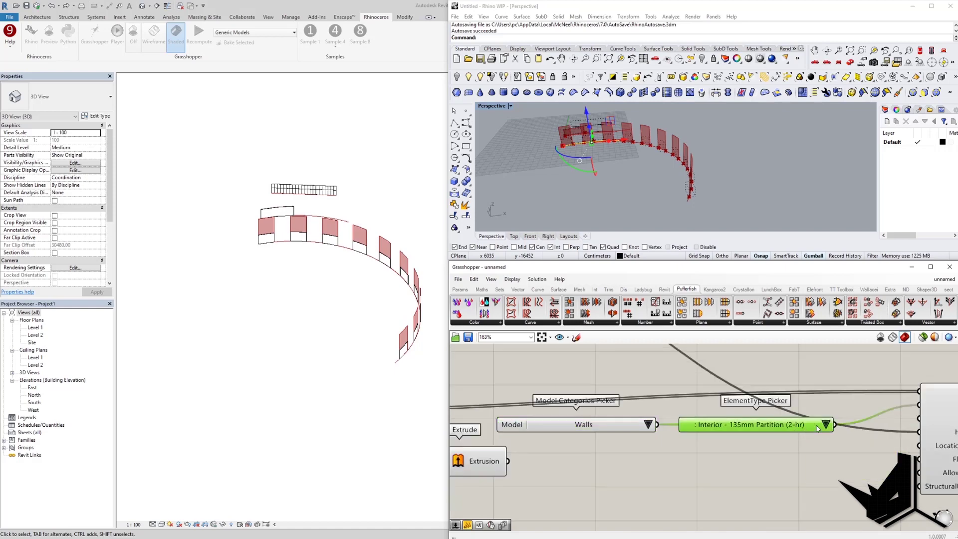
pyautogui.click(830, 426)
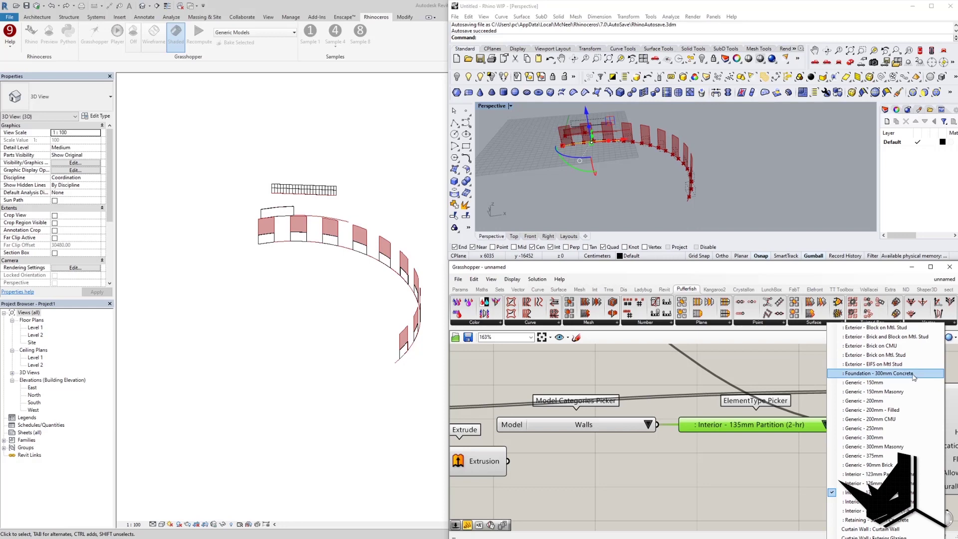
pyautogui.click(903, 339)
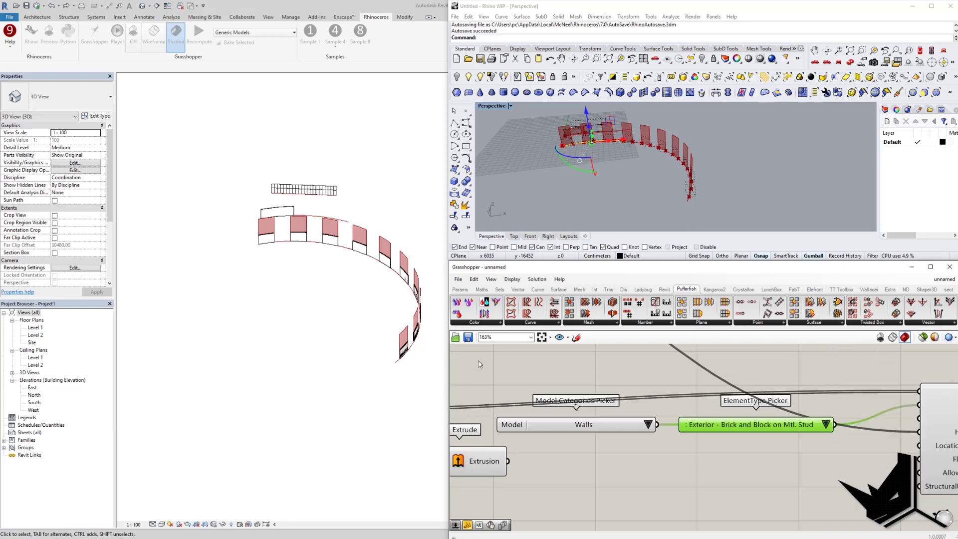
# - Connect the extrusion height slider to the copied Add Wall's Height input and move that component farther from the pickers
pyautogui.scroll(-4, 776, 445)
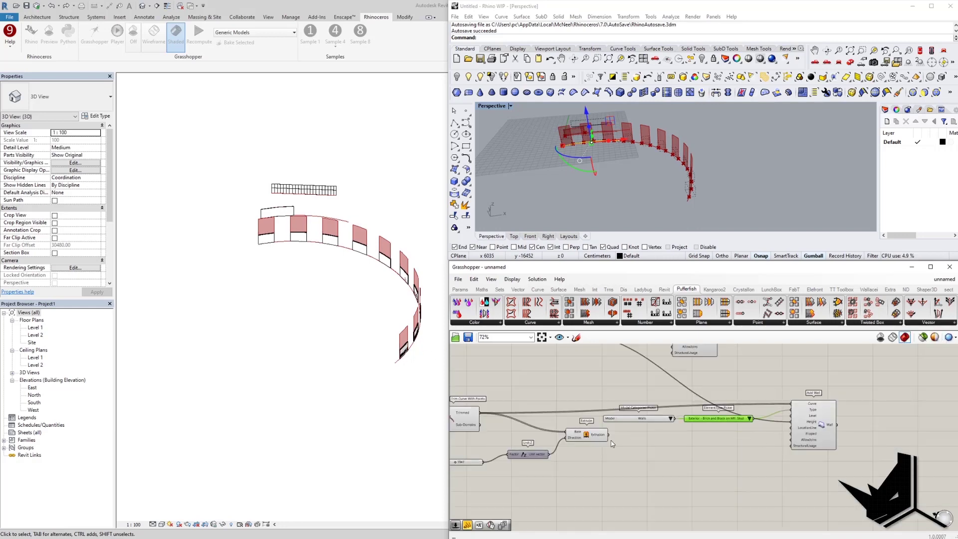
pyautogui.scroll(-2, 612, 443)
pyautogui.moveTo(503, 465); pyautogui.dragTo(757, 432)
pyautogui.moveTo(761, 433); pyautogui.dragTo(762, 432)
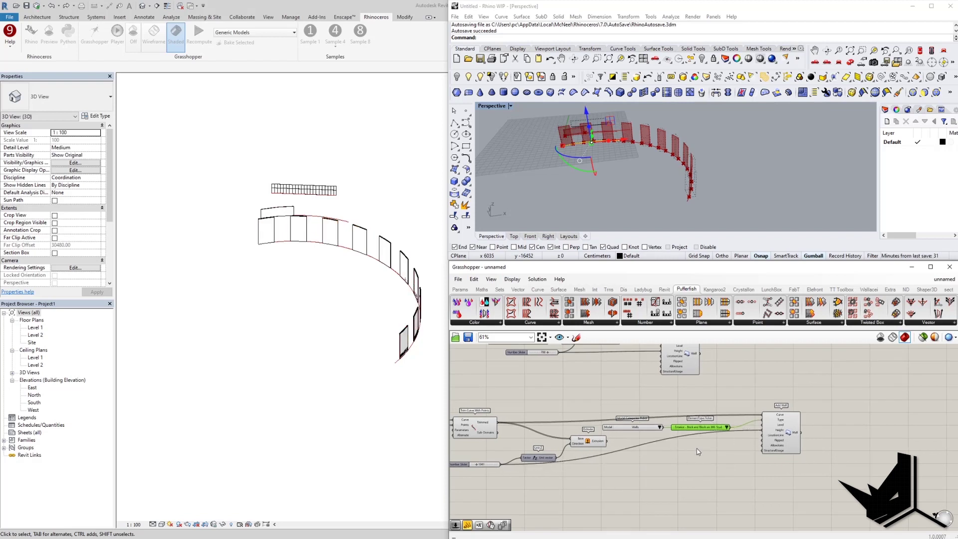
pyautogui.moveTo(788, 452); pyautogui.dragTo(755, 456, button='right')
pyautogui.scroll(2, 750, 458)
pyautogui.moveTo(750, 432); pyautogui.dragTo(780, 438)
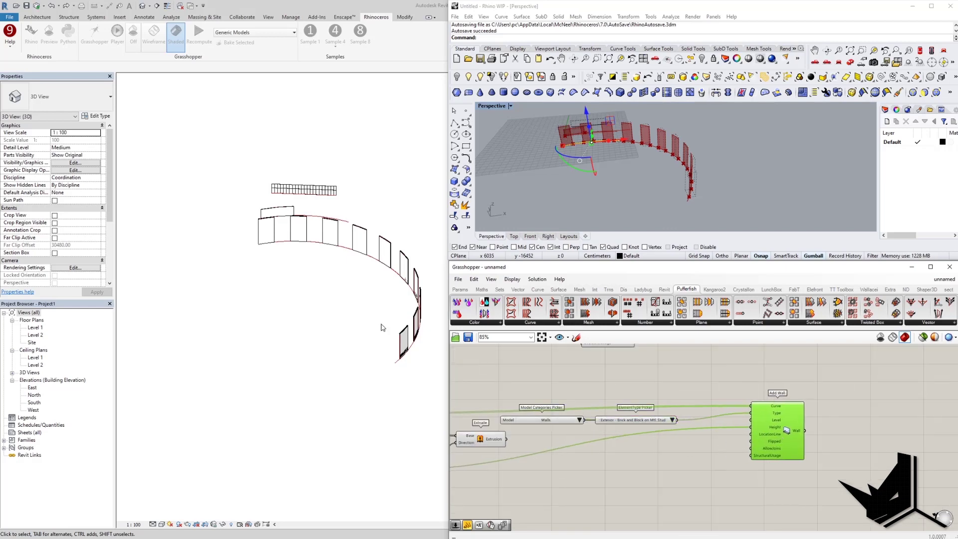
# - Switch to Revit and examine the wall segments along the arc up close, including their brick faces and orientation
pyautogui.rightClick(365, 324)
pyautogui.click(420, 287)
pyautogui.scroll(6, 417, 297)
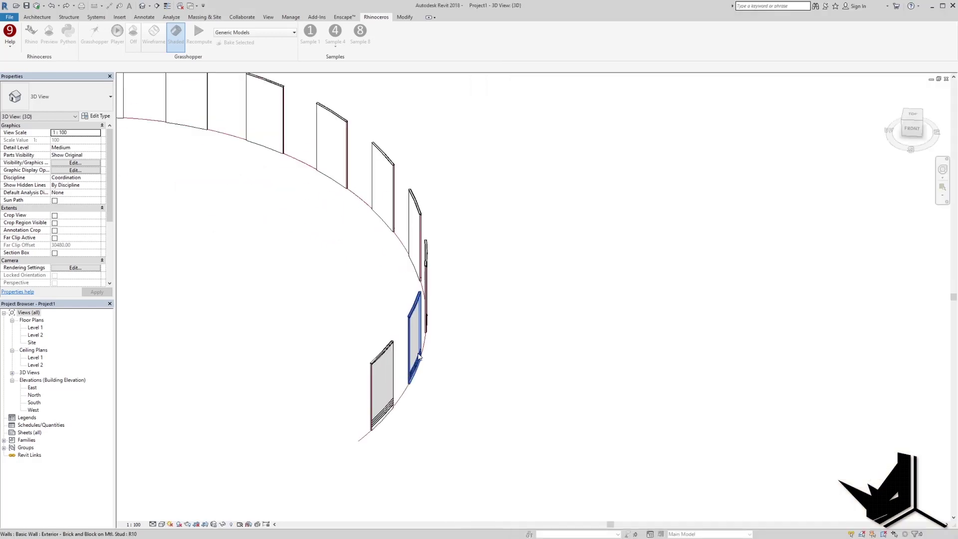
pyautogui.scroll(2, 374, 340)
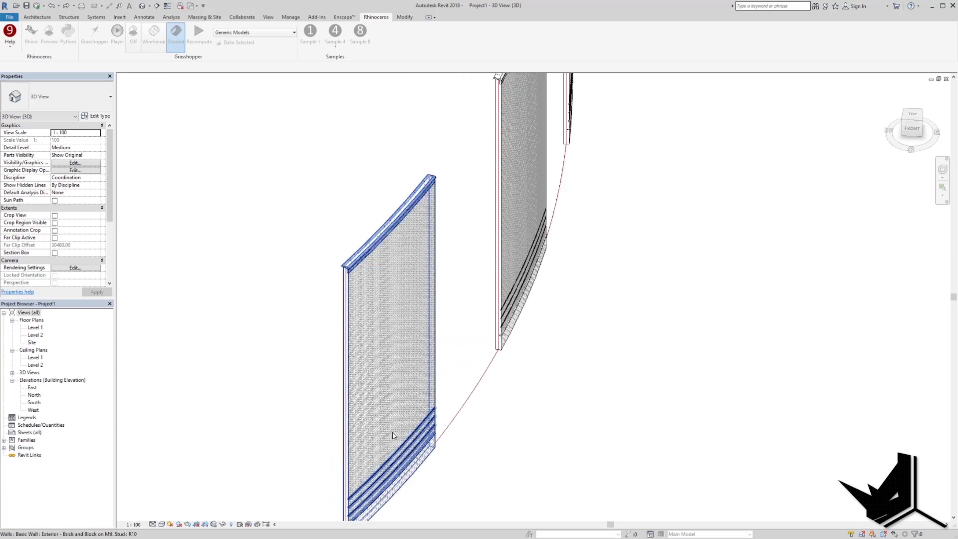
pyautogui.scroll(1, 393, 436)
pyautogui.moveTo(408, 424); pyautogui.dragTo(534, 339, button='middle')
pyautogui.scroll(-2, 520, 343)
pyautogui.moveTo(550, 304); pyautogui.dragTo(525, 398, button='middle')
pyautogui.scroll(-1, 521, 407)
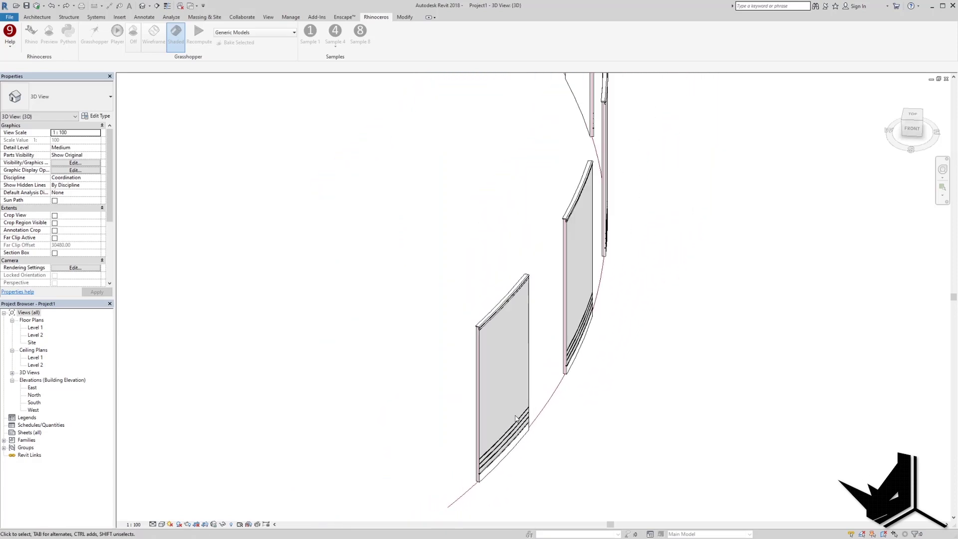
pyautogui.scroll(-3, 516, 418)
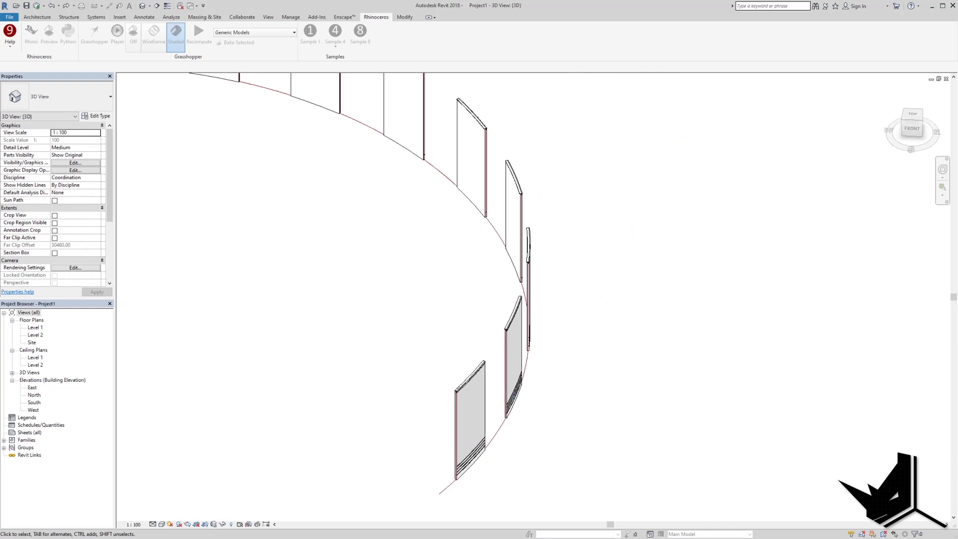
pyautogui.click(247, 514)
pyautogui.click(699, 395)
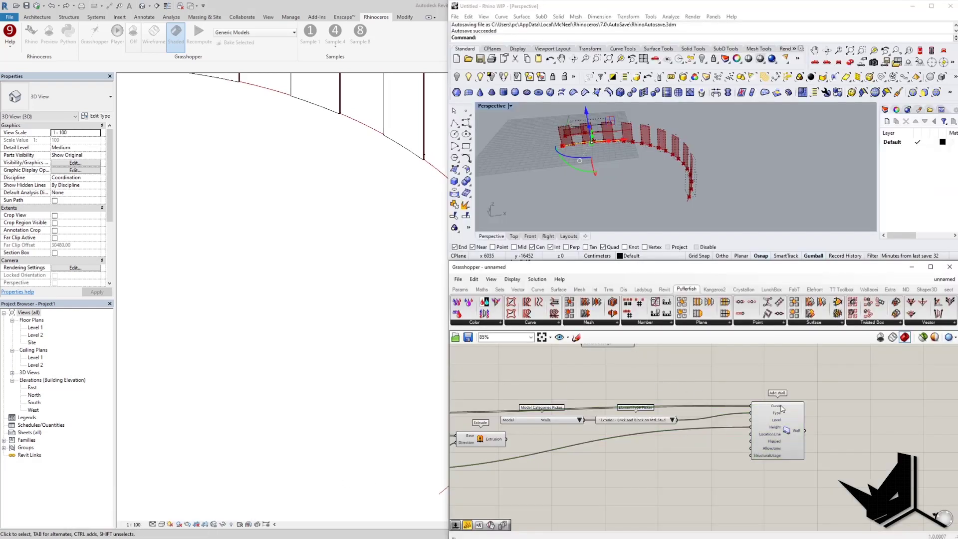
# - Add a Boolean Toggle, connect it to the copied Add Wall's Flipped input and set it to True
pyautogui.moveTo(780, 433); pyautogui.dragTo(822, 431)
pyautogui.scroll(1, 751, 463)
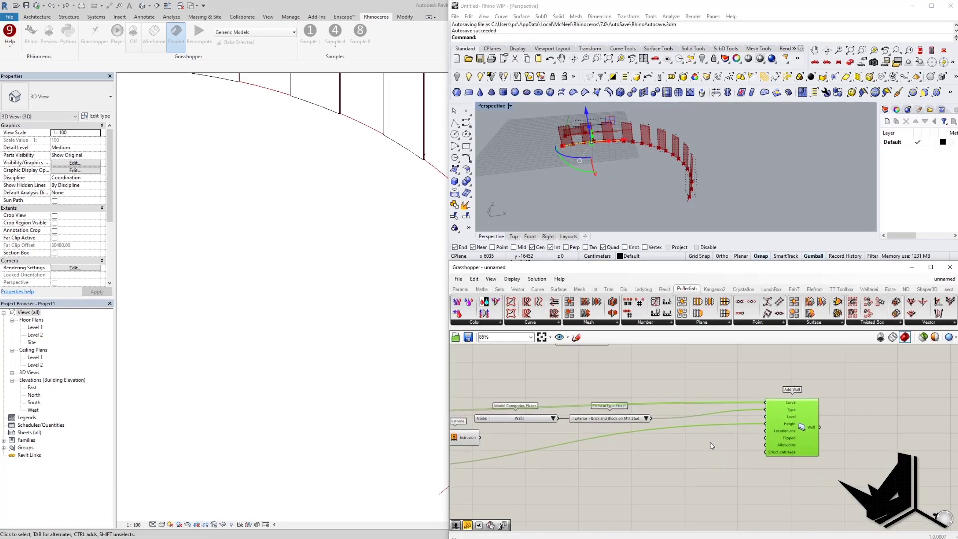
pyautogui.doubleClick(696, 441)
pyautogui.write('BOO')
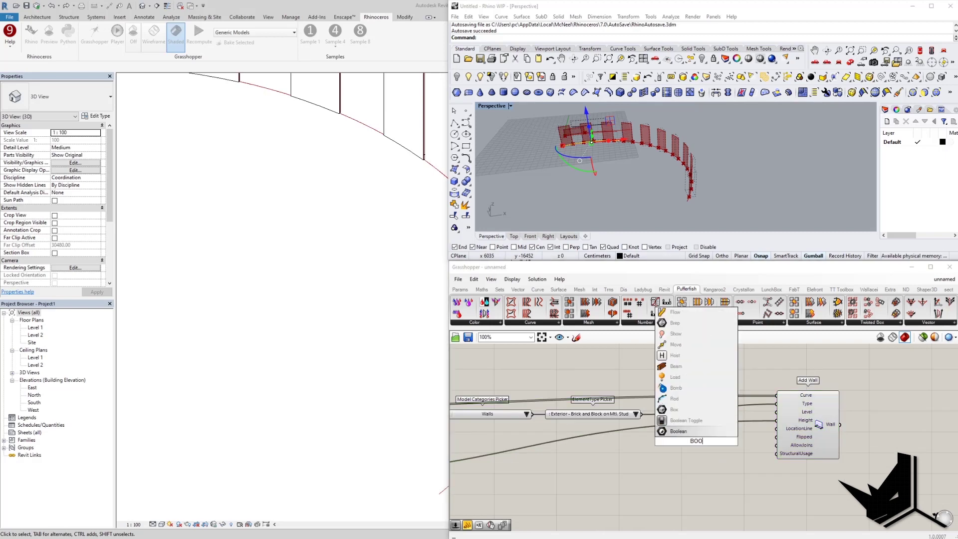
pyautogui.click(685, 420)
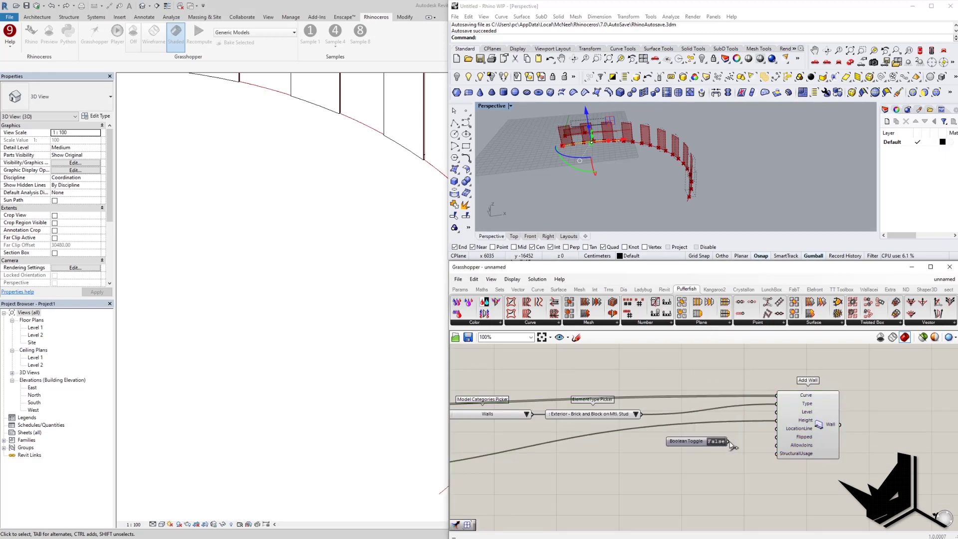
pyautogui.moveTo(728, 441); pyautogui.dragTo(779, 439)
pyautogui.doubleClick(715, 441)
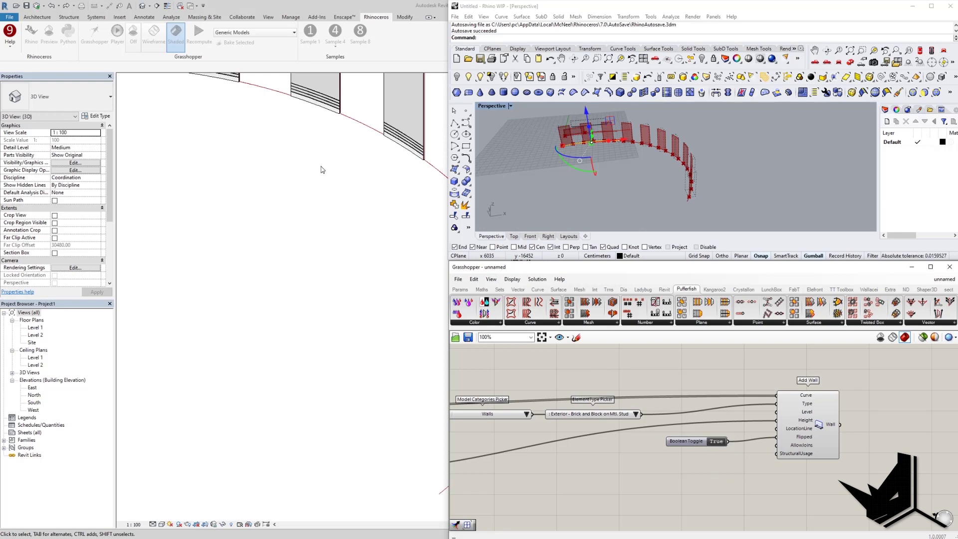
# - Check the flipped walls in Revit, return to Grasshopper, set the Flipped Boolean Toggle to False and move it closer to Add Wall
pyautogui.click(381, 197)
pyautogui.scroll(-3, 402, 262)
pyautogui.scroll(3, 451, 311)
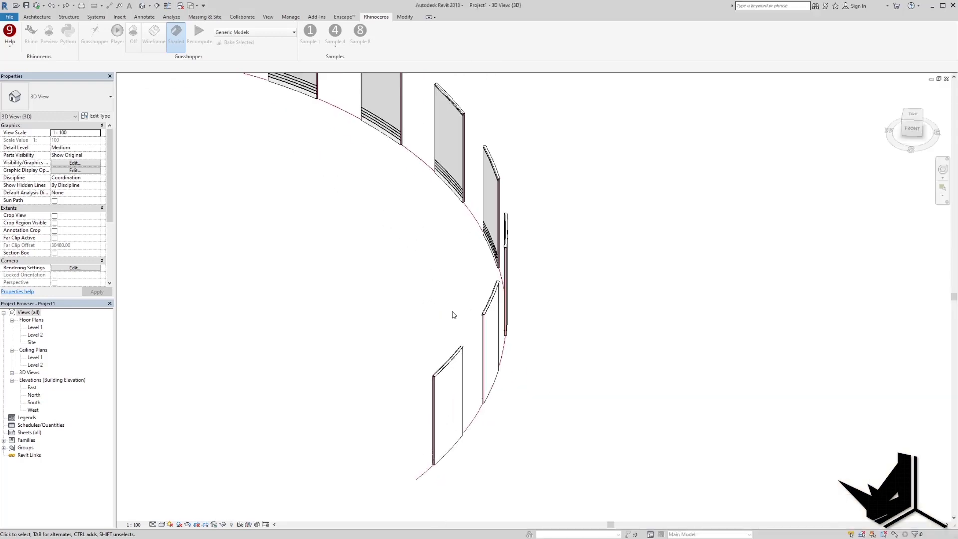
pyautogui.scroll(-2, 421, 271)
pyautogui.moveTo(416, 274); pyautogui.dragTo(448, 311, button='middle')
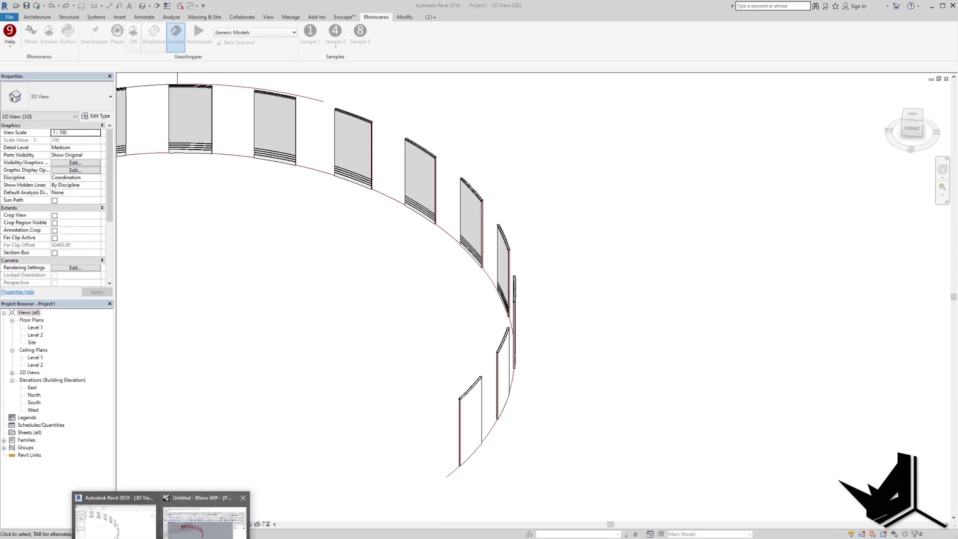
pyautogui.click(210, 530)
pyautogui.doubleClick(717, 441)
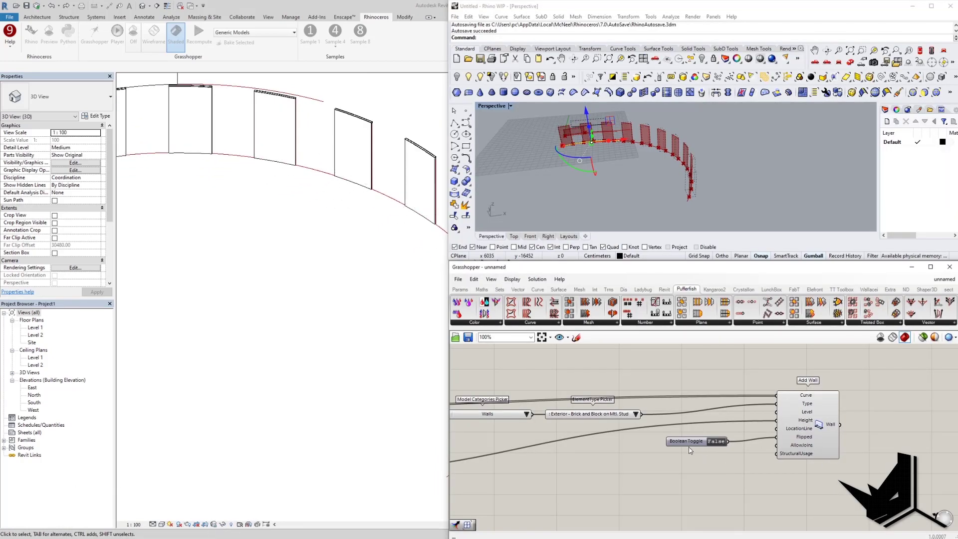
pyautogui.moveTo(689, 448); pyautogui.dragTo(702, 440)
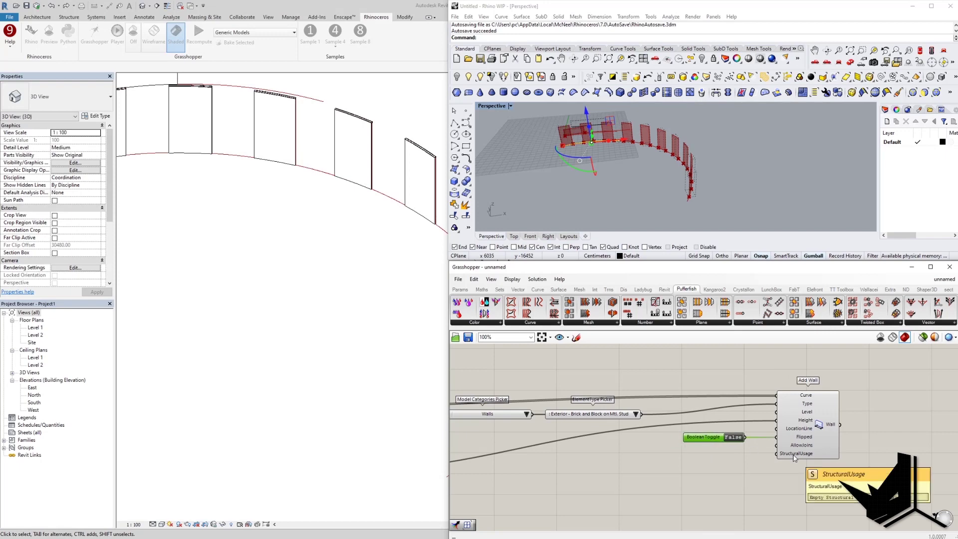
pyautogui.click(757, 473)
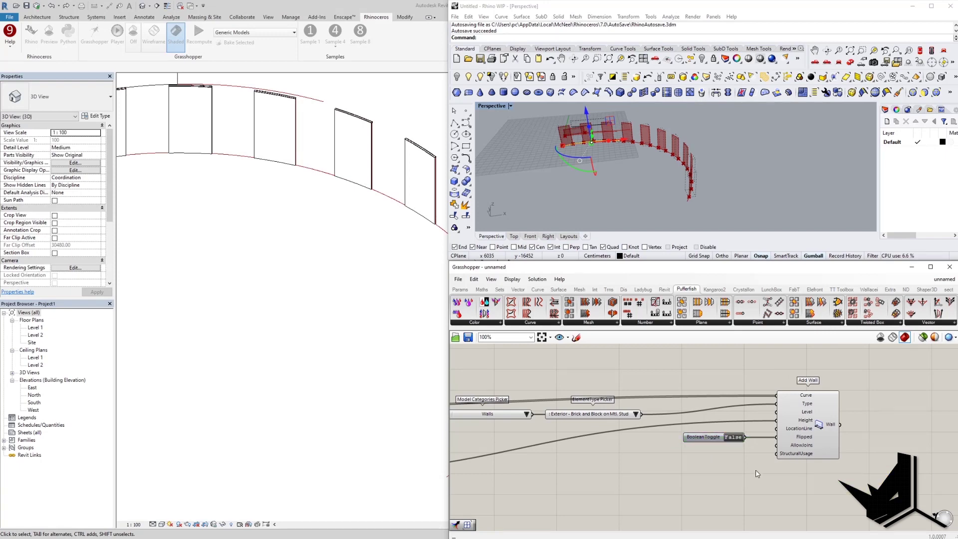
# - Review the arc definition in Grasshopper and examine the unflipped brick wall segments in Revit from another angle
pyautogui.click(810, 430)
pyautogui.scroll(-4, 803, 446)
pyautogui.moveTo(681, 466); pyautogui.dragTo(799, 455, button='right')
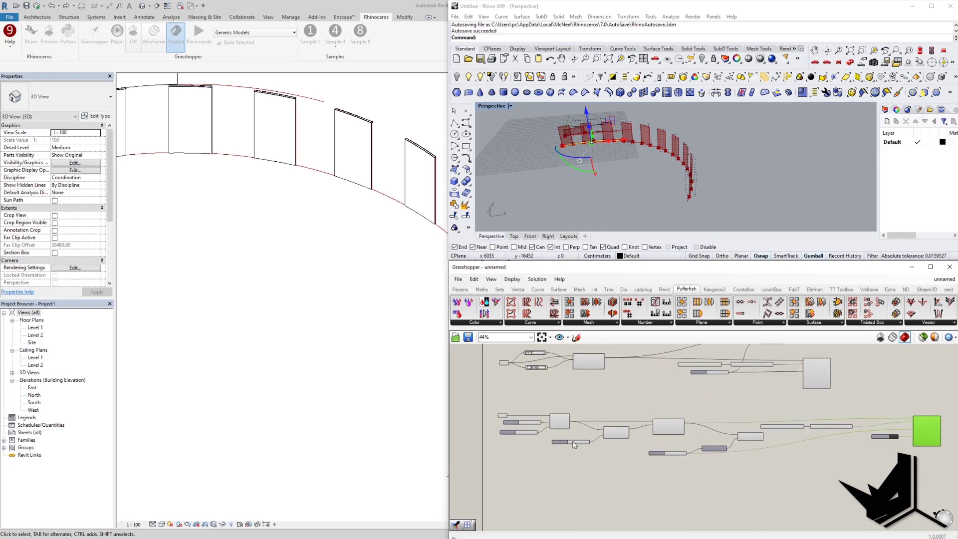
pyautogui.scroll(3, 573, 443)
pyautogui.click(340, 354)
pyautogui.scroll(-3, 341, 344)
pyautogui.moveTo(335, 336); pyautogui.dragTo(409, 363, button='middle')
pyautogui.click(161, 538)
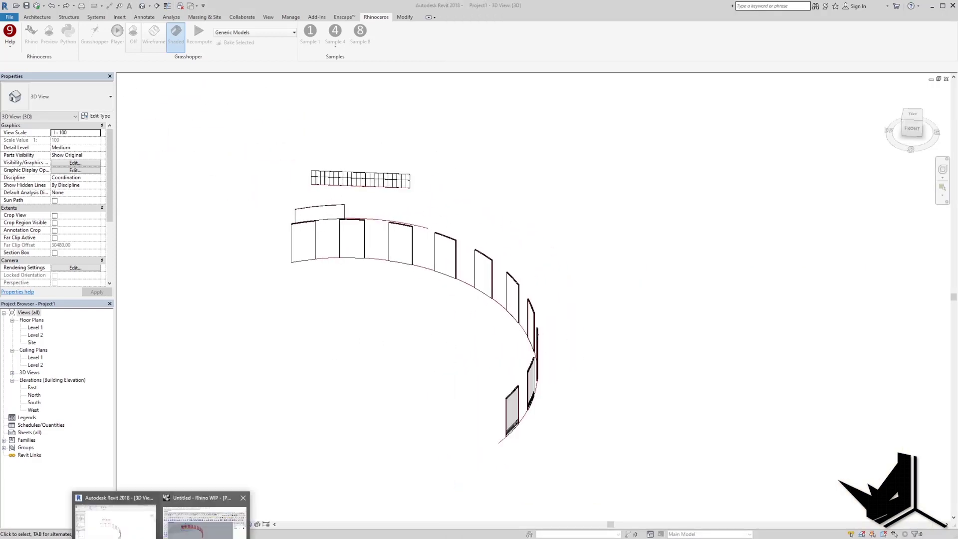
pyautogui.click(206, 521)
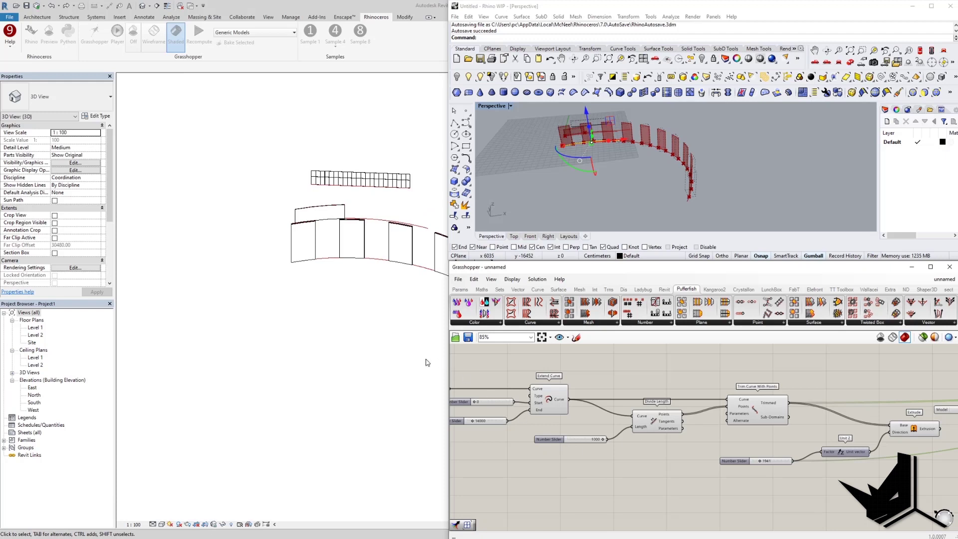
pyautogui.scroll(-4, 396, 347)
pyautogui.keyDown('shift'); pyautogui.moveTo(398, 343); pyautogui.dragTo(320, 330, button='middle'); pyautogui.keyUp('shift')
pyautogui.click(161, 538)
pyautogui.click(206, 521)
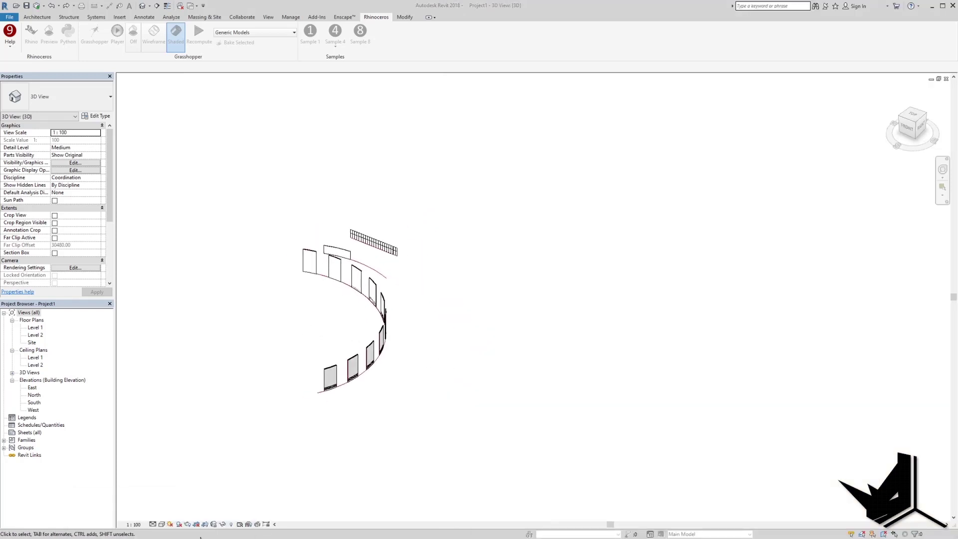
# - Set the number slider feeding Extend Curve's End input to 34230 so the arc wraps further around
pyautogui.scroll(4, 602, 472)
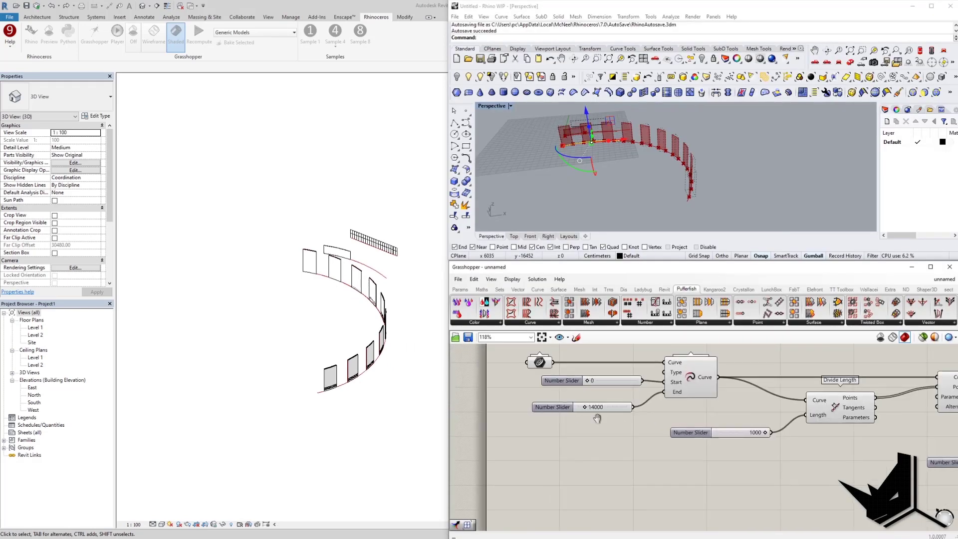
pyautogui.moveTo(610, 416); pyautogui.dragTo(647, 419)
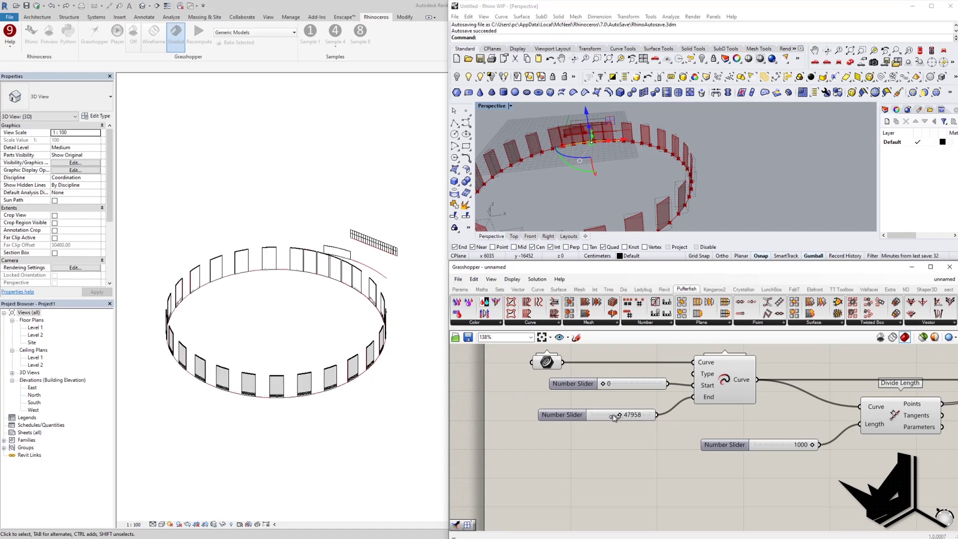
pyautogui.moveTo(613, 417); pyautogui.dragTo(614, 417)
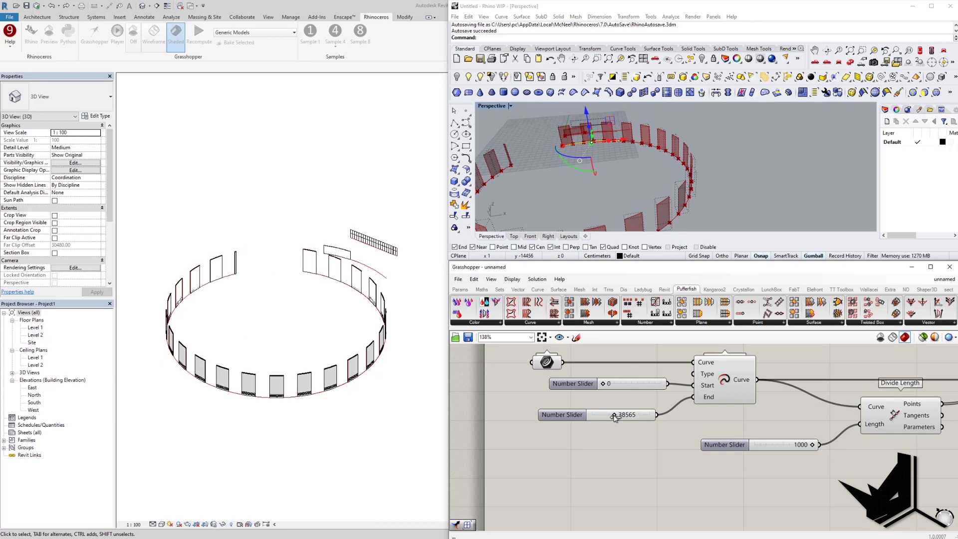
pyautogui.moveTo(615, 417); pyautogui.dragTo(611, 417)
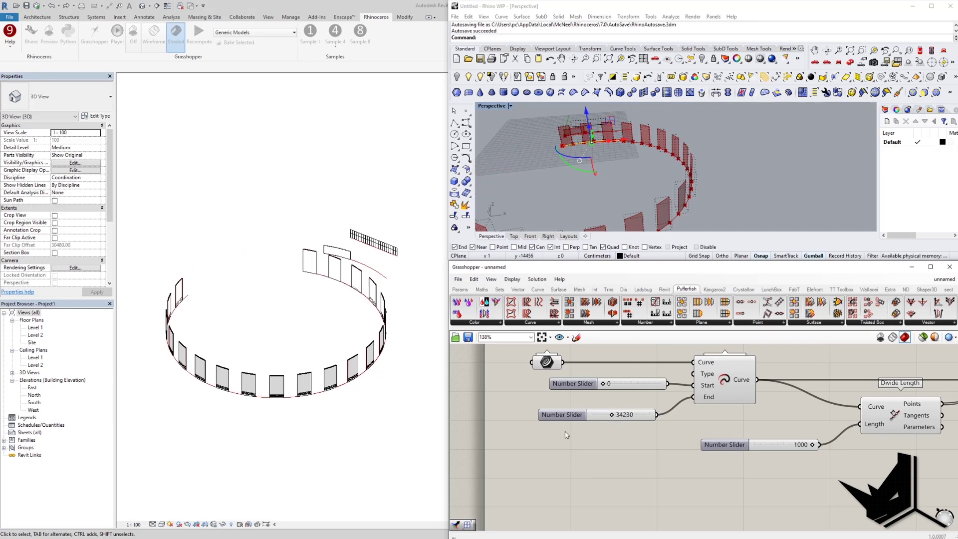
# - Add a number slider with the value 3000 and connect it to Divide Length's Length input in place of the 1000 slider
pyautogui.moveTo(819, 466); pyautogui.dragTo(748, 464, button='right')
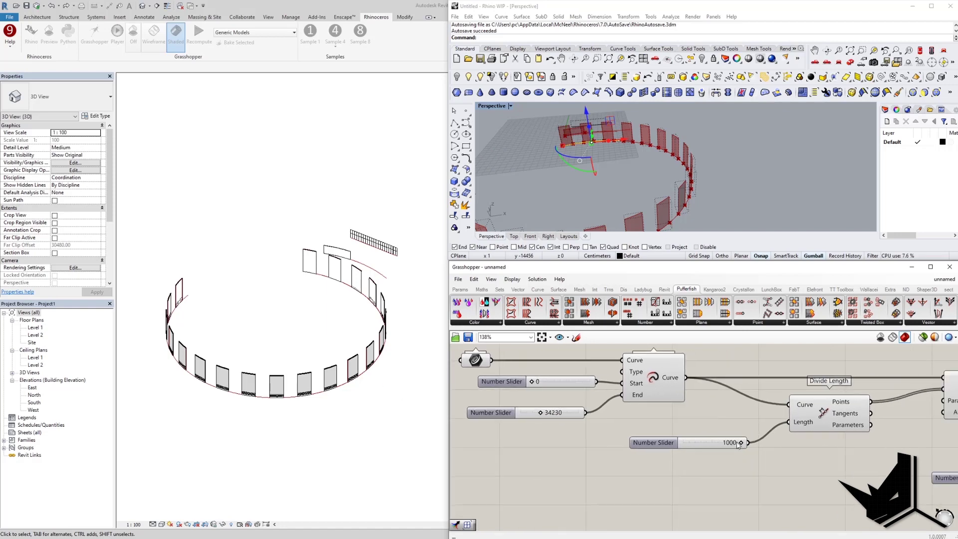
pyautogui.doubleClick(697, 468)
pyautogui.write('300')
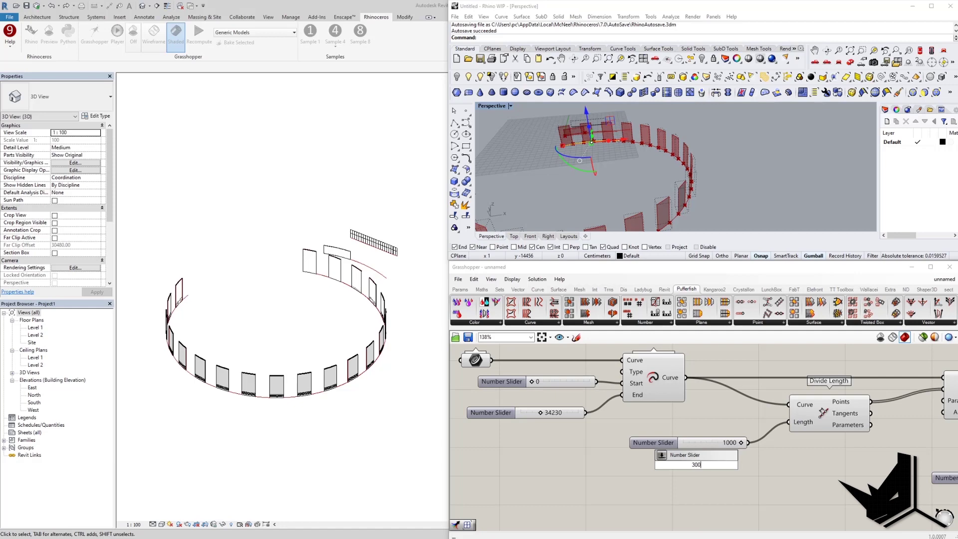
pyautogui.write('0')
pyautogui.press('Return')
pyautogui.moveTo(756, 465); pyautogui.dragTo(789, 422)
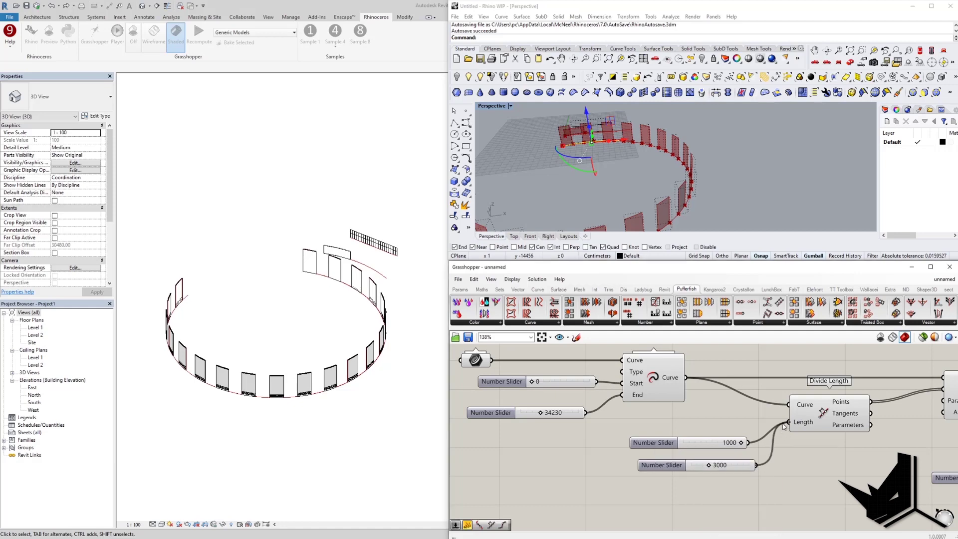
# - Check the longer wall segments in Revit and set the extrusion height slider feeding Unit Z to 1211
pyautogui.scroll(5, 264, 387)
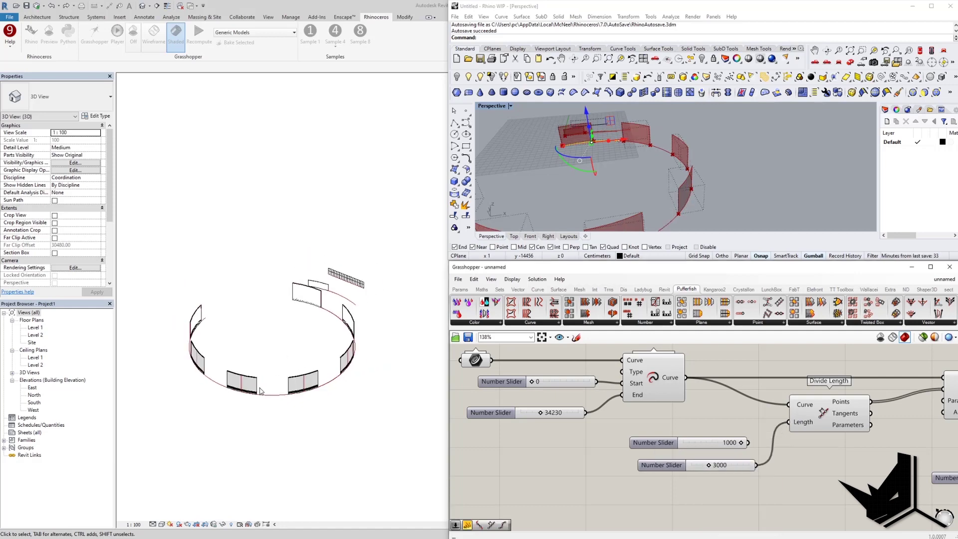
pyautogui.scroll(-2, 263, 389)
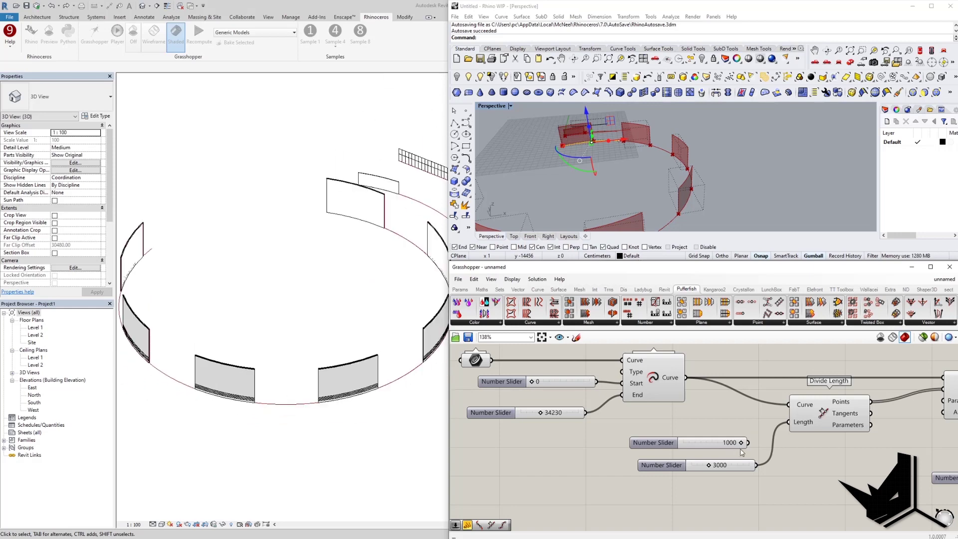
pyautogui.scroll(-2, 281, 339)
pyautogui.scroll(3, 761, 463)
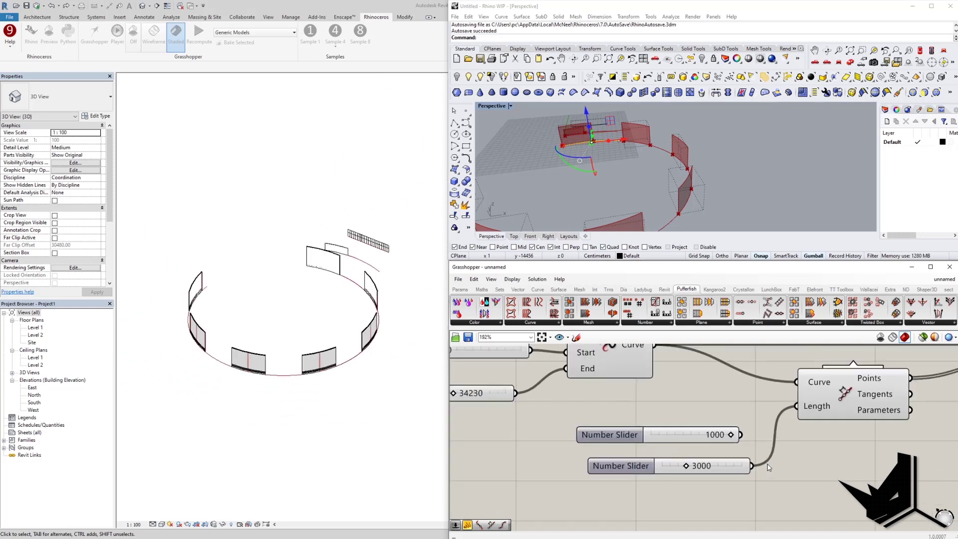
pyautogui.moveTo(793, 470); pyautogui.dragTo(608, 458, button='right')
pyautogui.scroll(-6, 717, 470)
pyautogui.scroll(-3, 608, 460)
pyautogui.moveTo(706, 456); pyautogui.dragTo(646, 464, button='right')
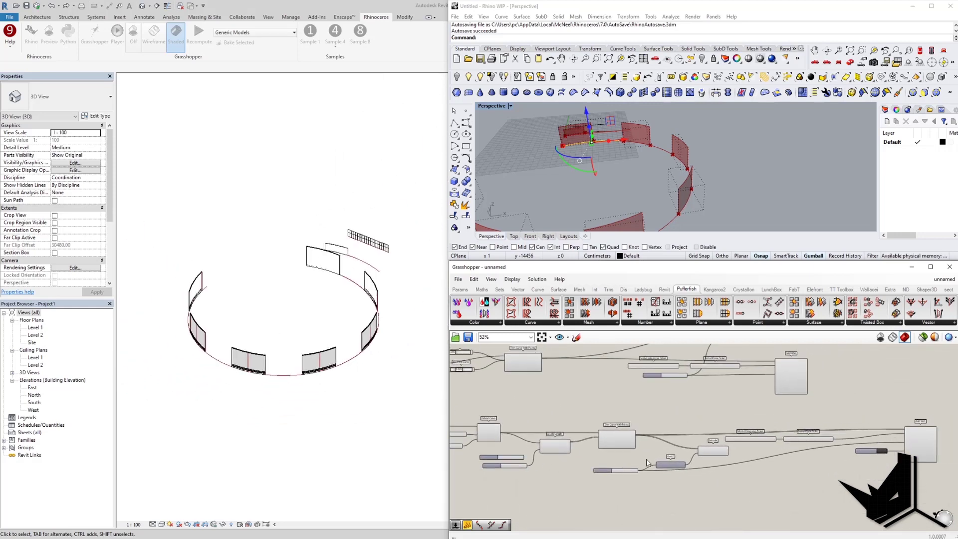
pyautogui.scroll(4, 646, 463)
pyautogui.scroll(4, 613, 484)
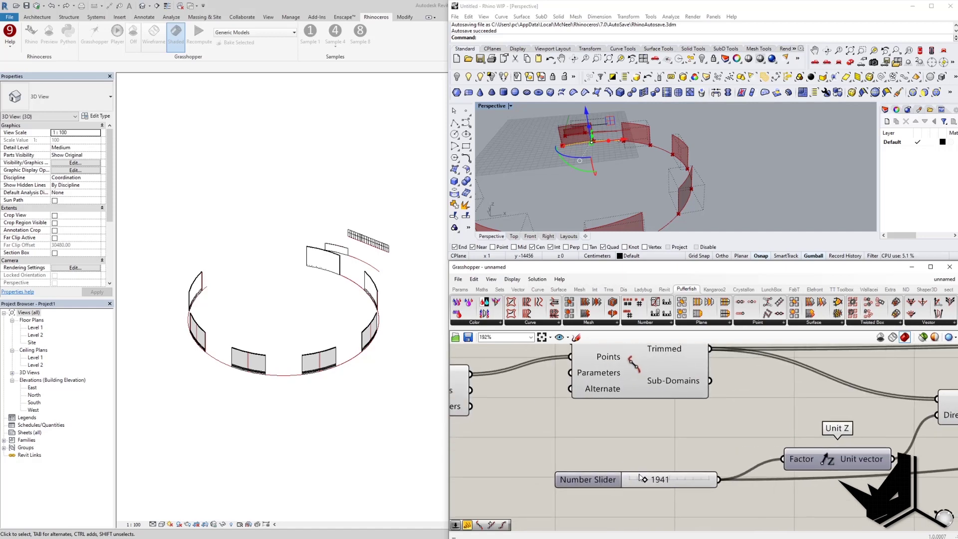
pyautogui.moveTo(645, 480); pyautogui.dragTo(639, 480)
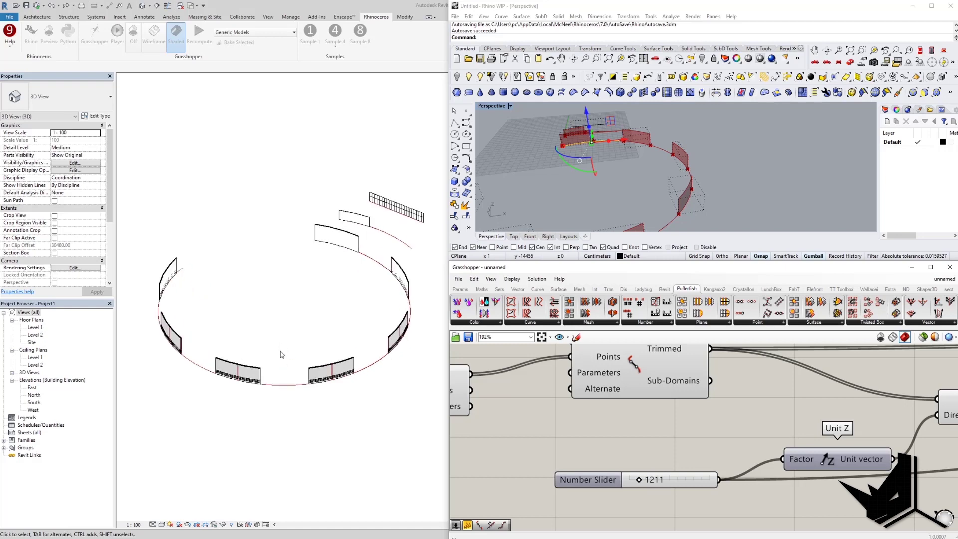
# - Select one of the curved brick wall segments in Revit to inspect its properties, and switch back to Grasshopper
pyautogui.scroll(3, 281, 354)
pyautogui.scroll(-3, 257, 381)
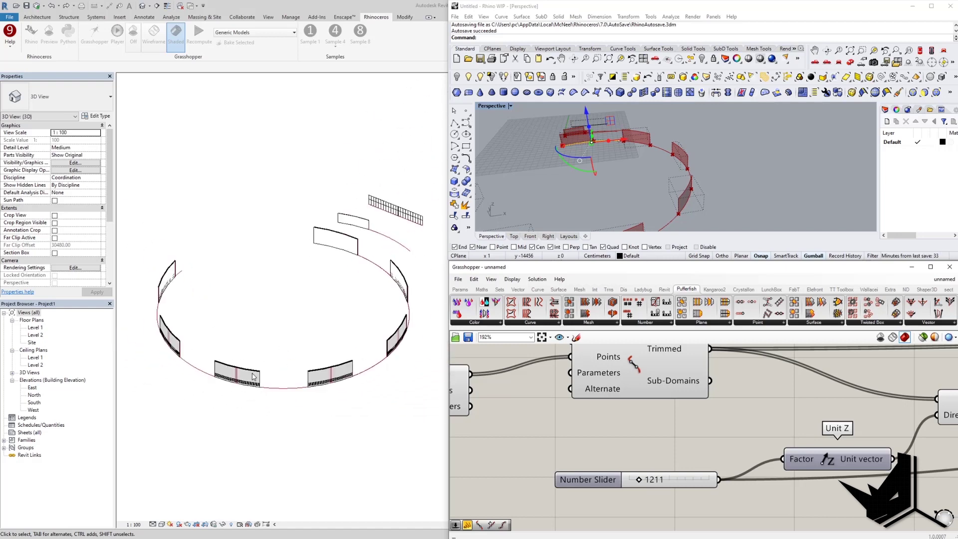
pyautogui.scroll(2, 252, 373)
pyautogui.click(264, 373)
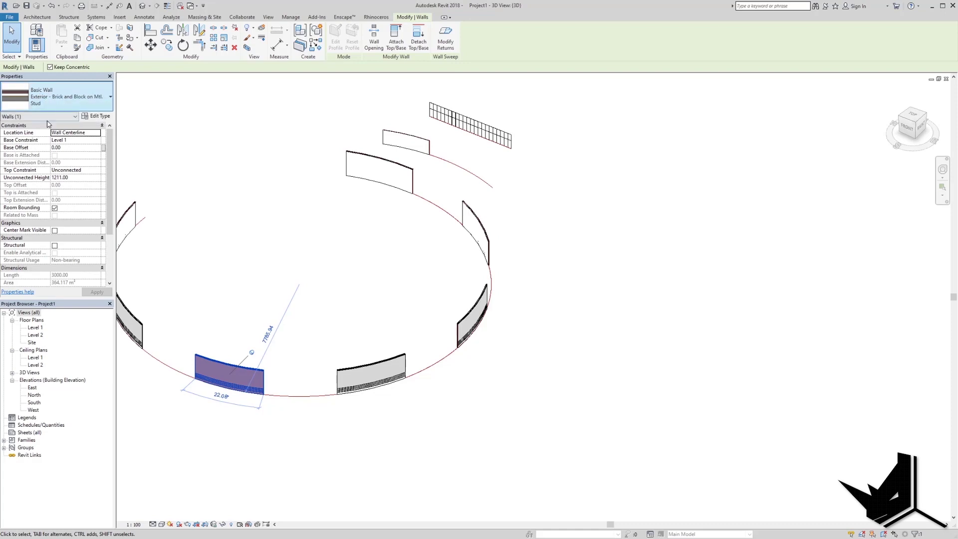
pyautogui.click(161, 538)
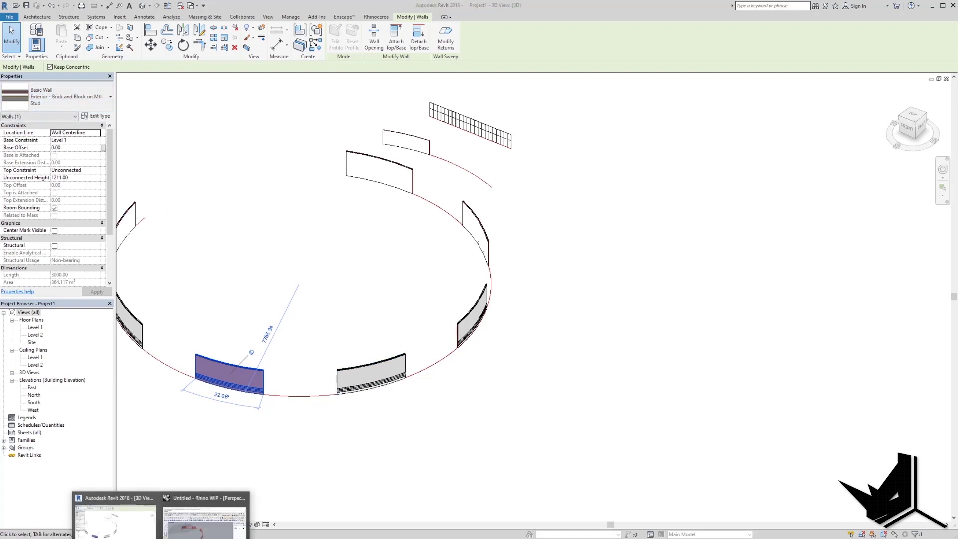
pyautogui.click(218, 533)
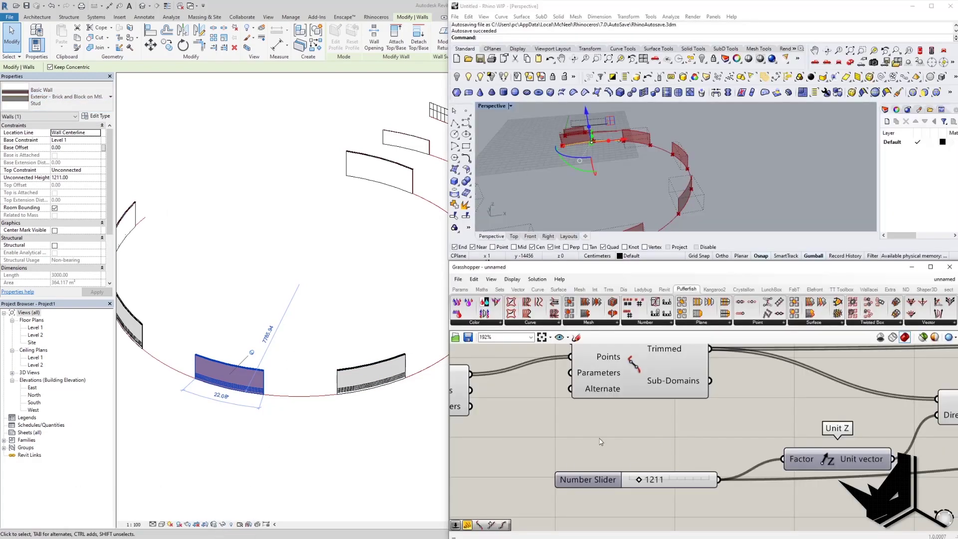
# - Duplicate the Boolean Toggle beside the brick wall's Add Wall component and place the copy just below the original
pyautogui.scroll(-7, 602, 441)
pyautogui.scroll(3, 831, 451)
pyautogui.scroll(2, 773, 393)
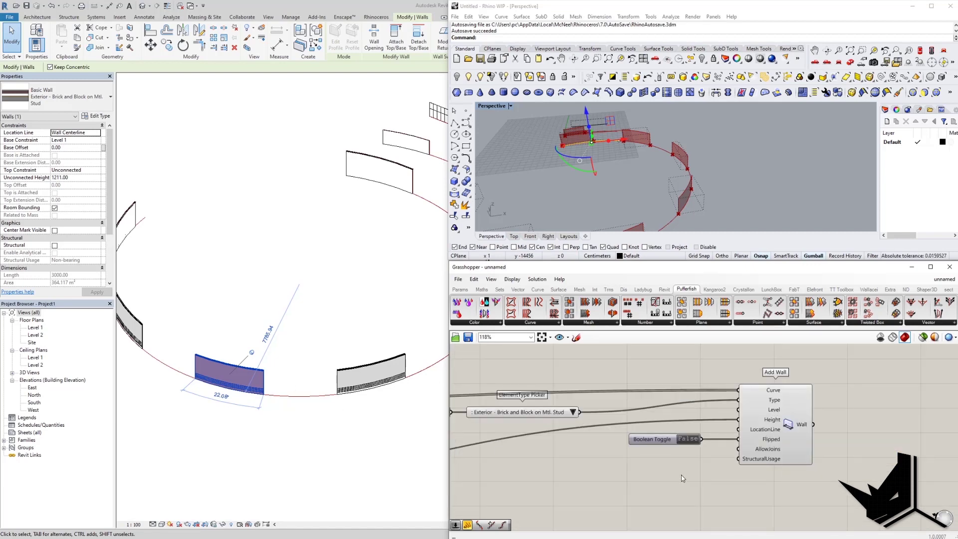
pyautogui.scroll(-3, 679, 464)
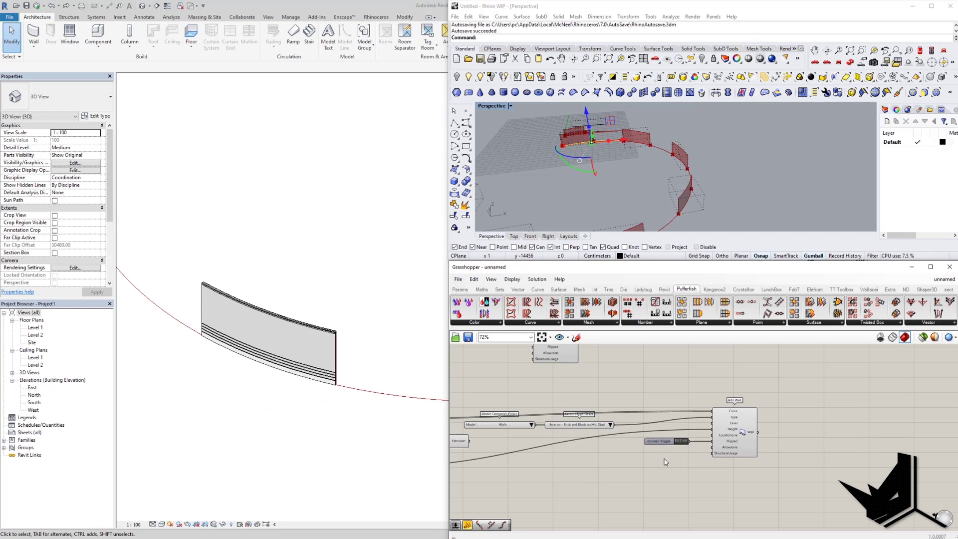
pyautogui.scroll(3, 688, 454)
pyautogui.keyDown('alt'); pyautogui.moveTo(648, 437); pyautogui.dragTo(643, 456); pyautogui.keyUp('alt')
pyautogui.click(697, 470)
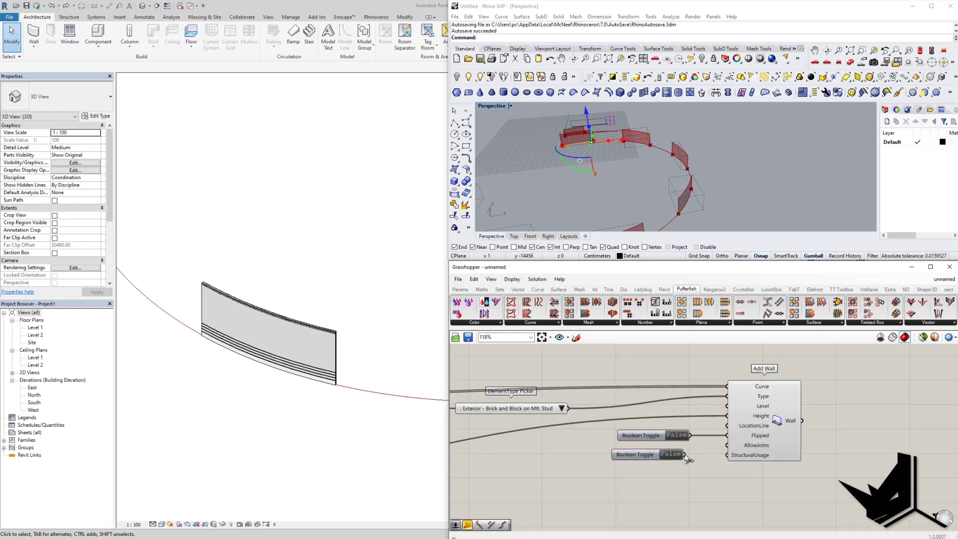
# - Switch to Revit and draw a straight Generic - 200mm wall, 800 high and about 1090 long, outward from a curved brick wall's end
pyautogui.click(372, 326)
pyautogui.scroll(3, 361, 336)
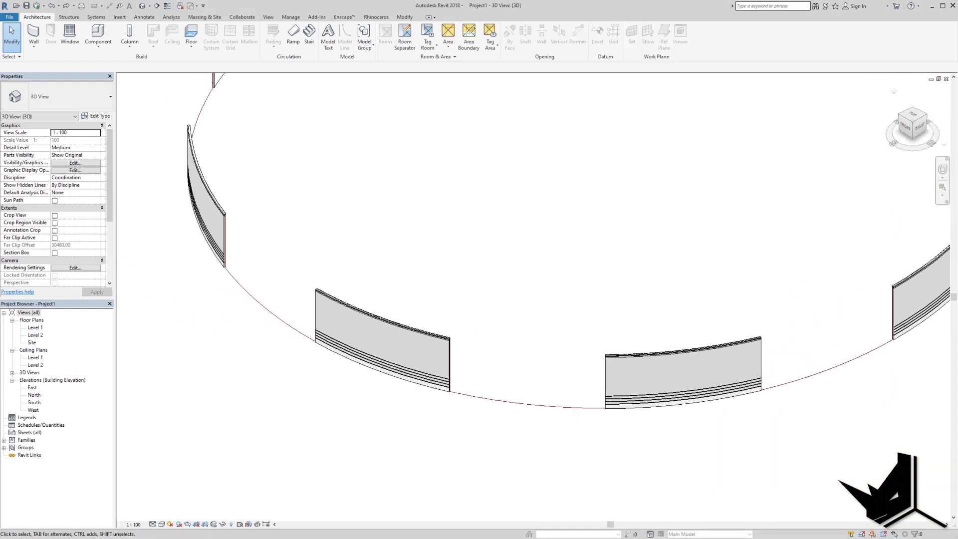
pyautogui.click(929, 119)
pyautogui.scroll(5, 503, 342)
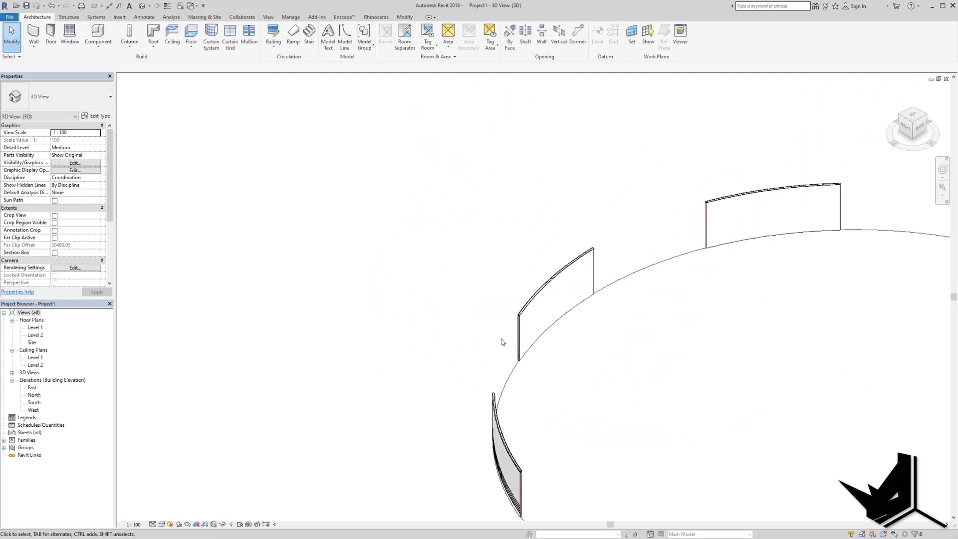
pyautogui.scroll(4, 544, 383)
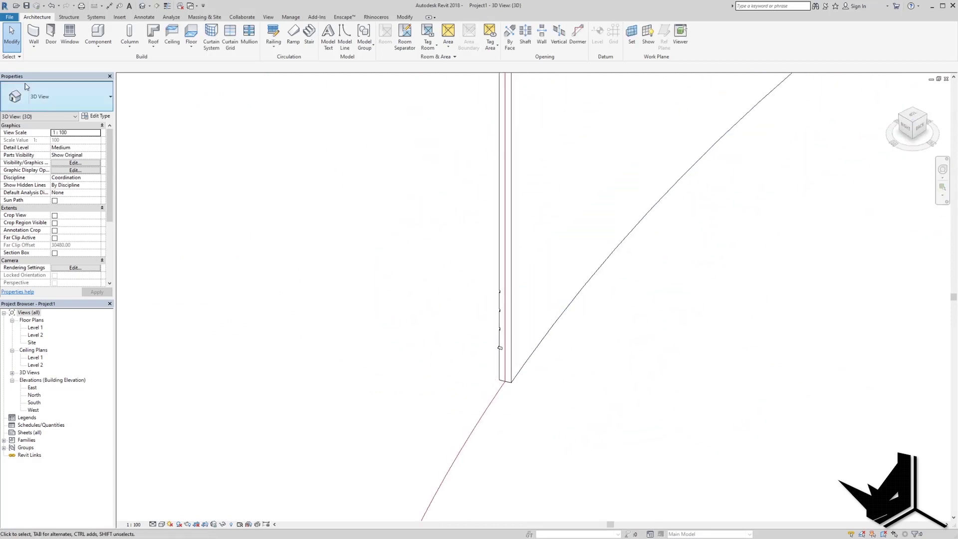
pyautogui.click(33, 50)
pyautogui.click(52, 68)
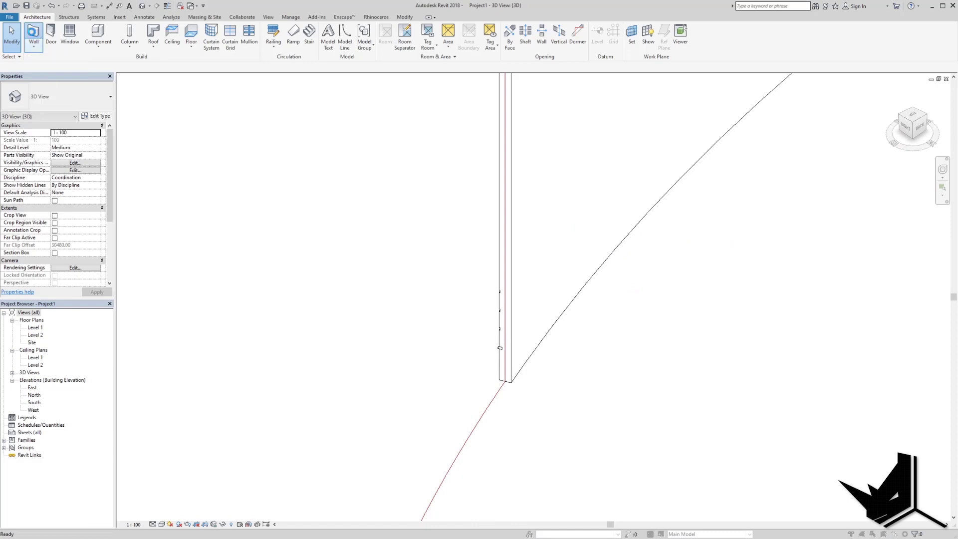
pyautogui.click(541, 298)
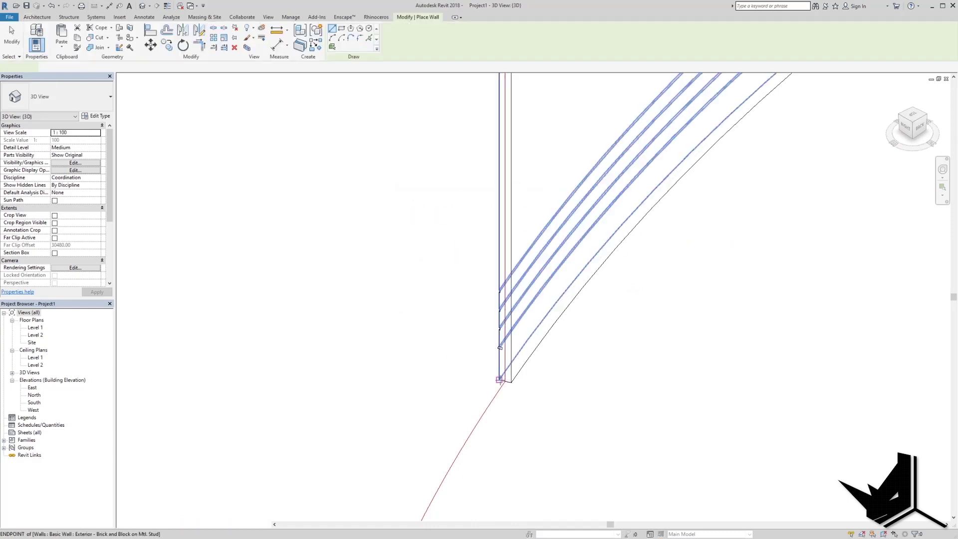
pyautogui.click(504, 381)
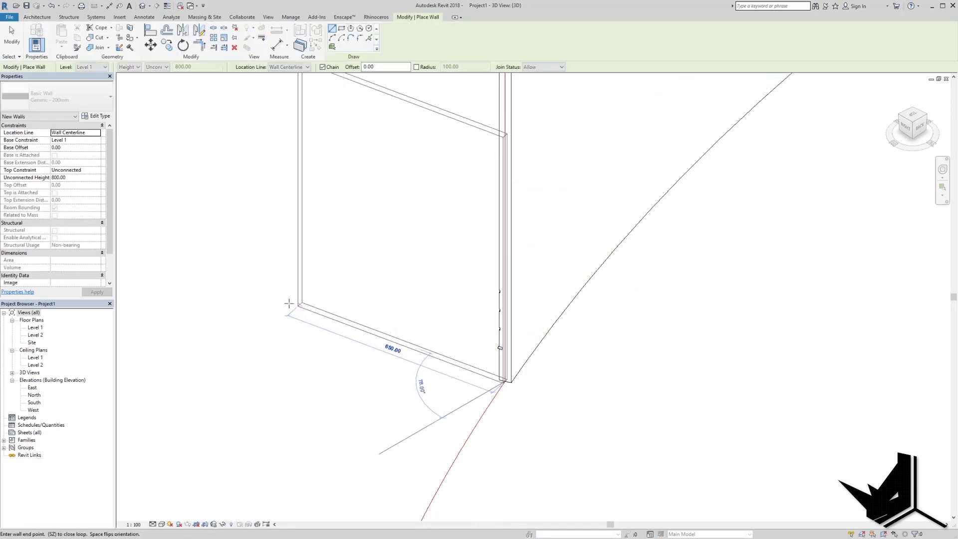
pyautogui.click(131, 285)
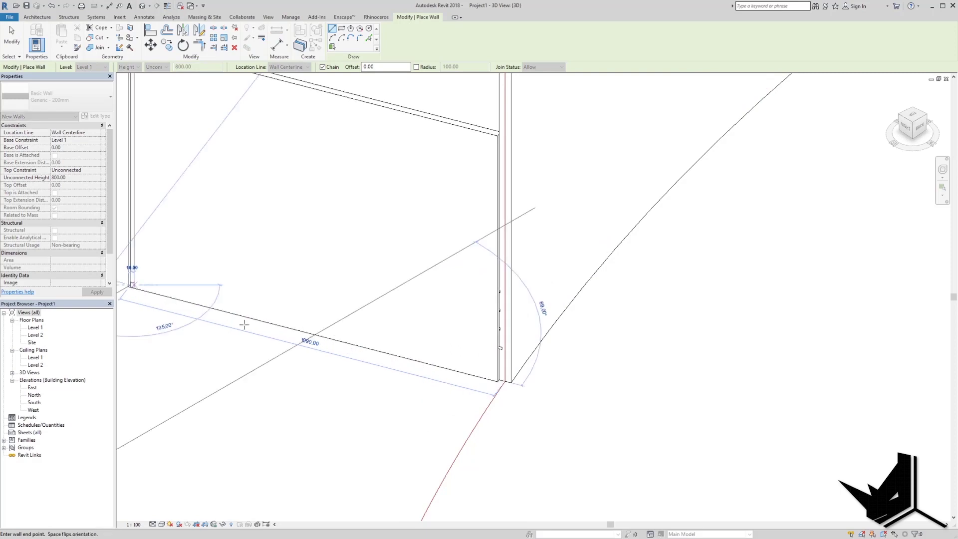
pyautogui.scroll(-3, 439, 349)
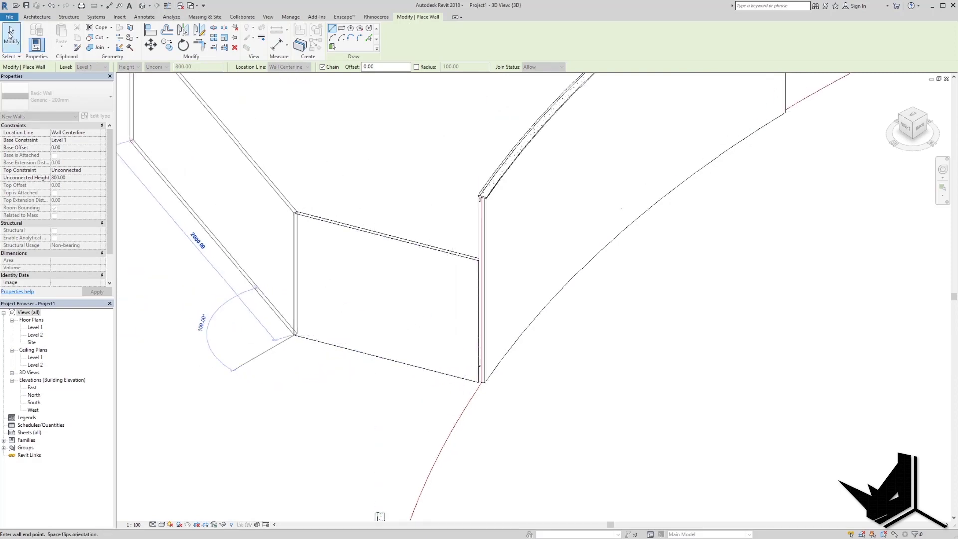
pyautogui.press('Escape')
pyautogui.press('Escape')
# - Try to join the straight wall to the curved brick wall by moving its end point at their shared corner
pyautogui.scroll(3, 486, 352)
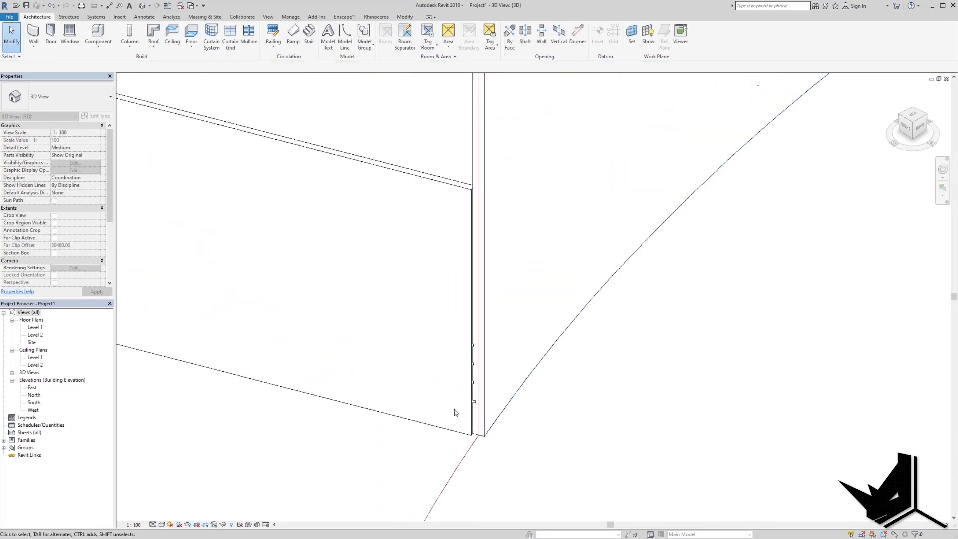
pyautogui.scroll(-3, 471, 439)
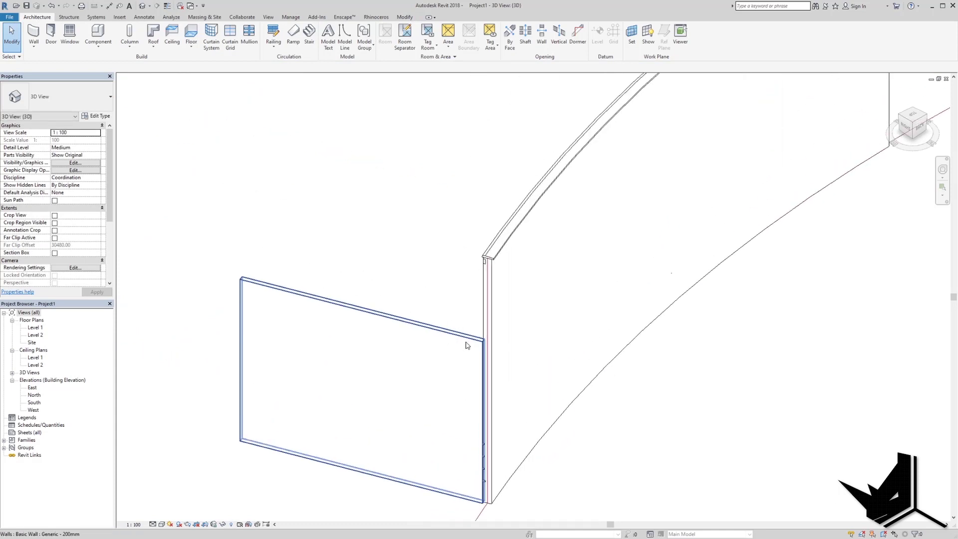
pyautogui.click(161, 538)
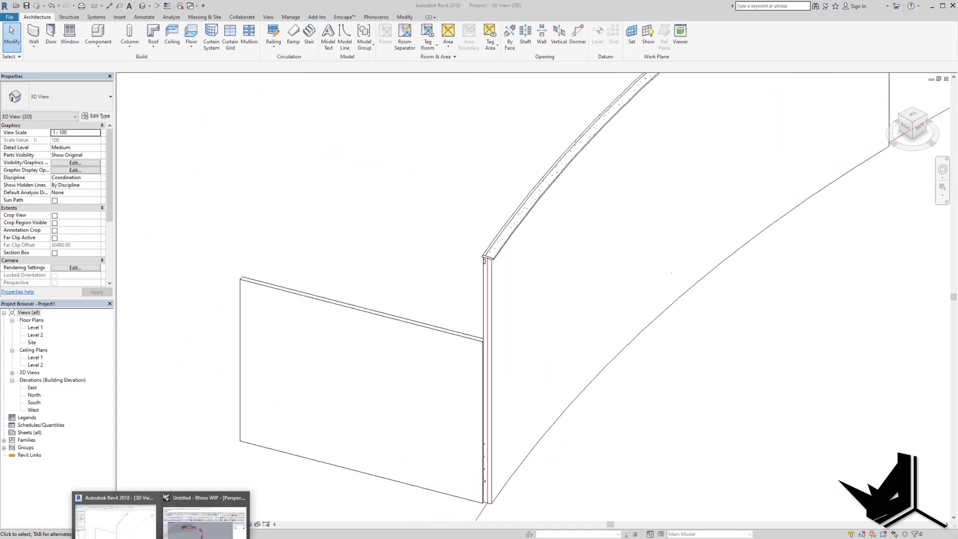
pyautogui.click(462, 340)
pyautogui.scroll(3, 491, 511)
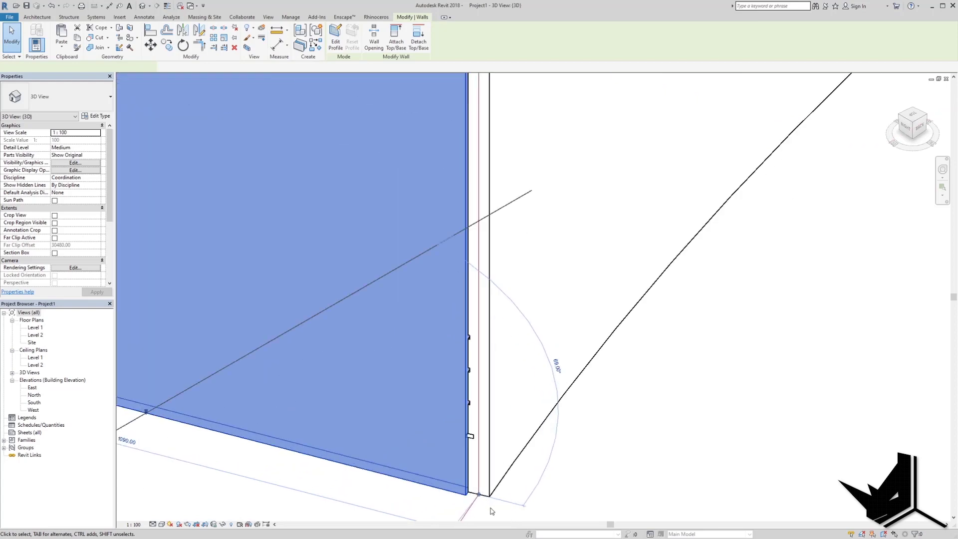
pyautogui.scroll(2, 480, 502)
pyautogui.moveTo(479, 489); pyautogui.dragTo(494, 494)
pyautogui.scroll(-4, 459, 441)
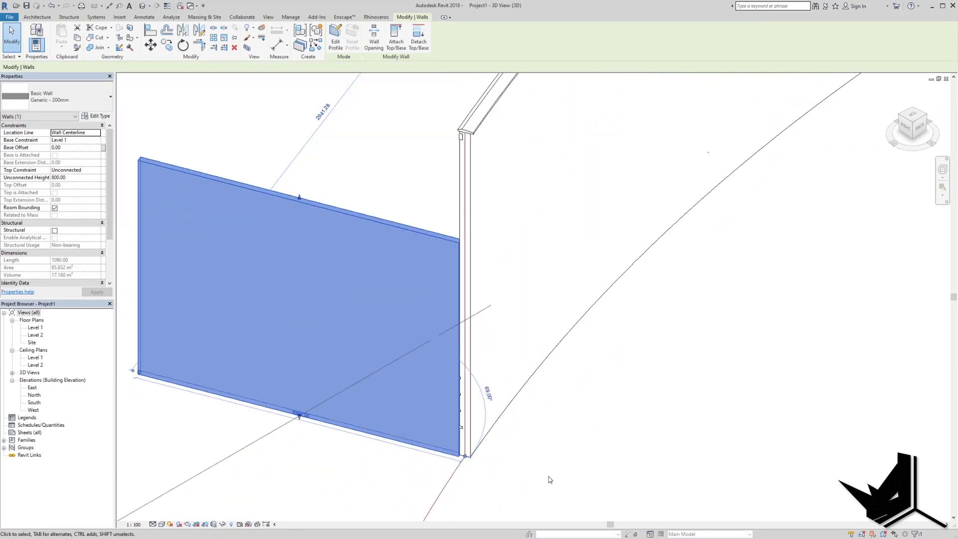
pyautogui.click(550, 479)
# - Switch to Grasshopper and set the Boolean Toggle feeding Add Wall's AllowJoins input to True
pyautogui.moveTo(161, 538)
pyautogui.click(212, 518)
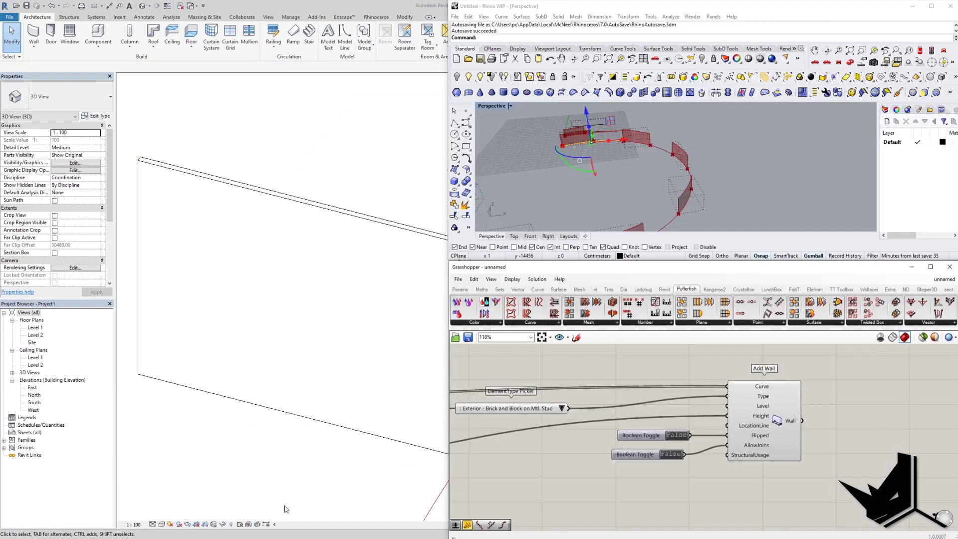
pyautogui.doubleClick(680, 455)
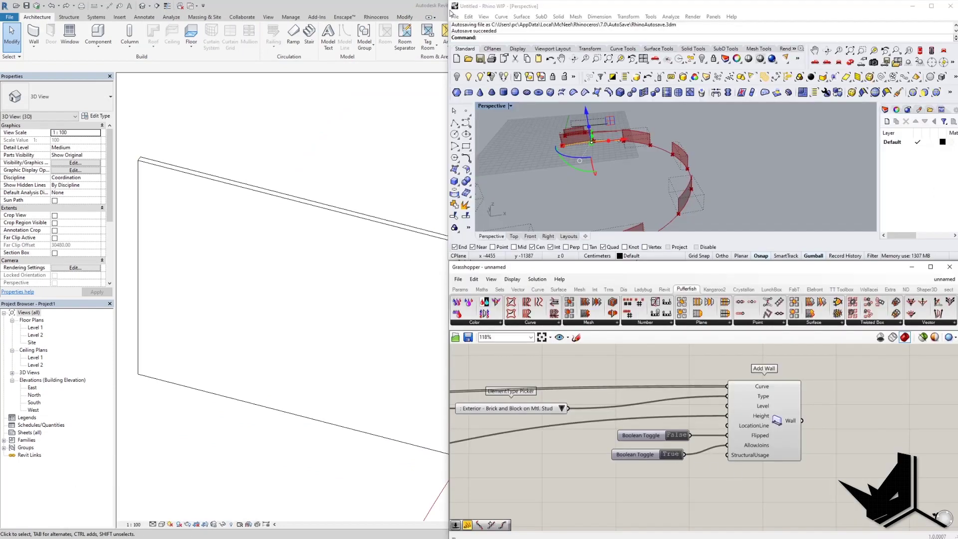
# - In Revit, reposition the straight wall's end at the curved brick wall's corner to join them, and inspect the corner
pyautogui.click(377, 196)
pyautogui.scroll(4, 447, 455)
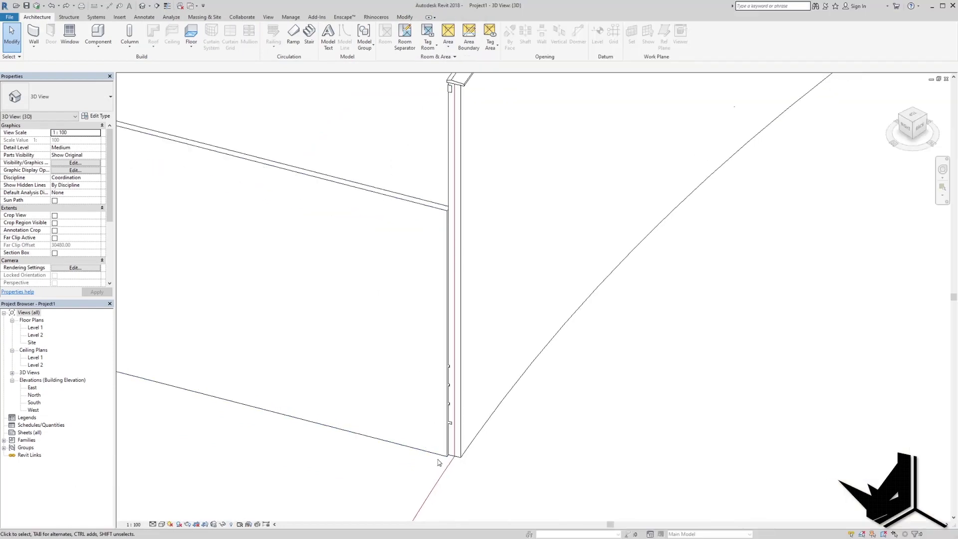
pyautogui.click(445, 455)
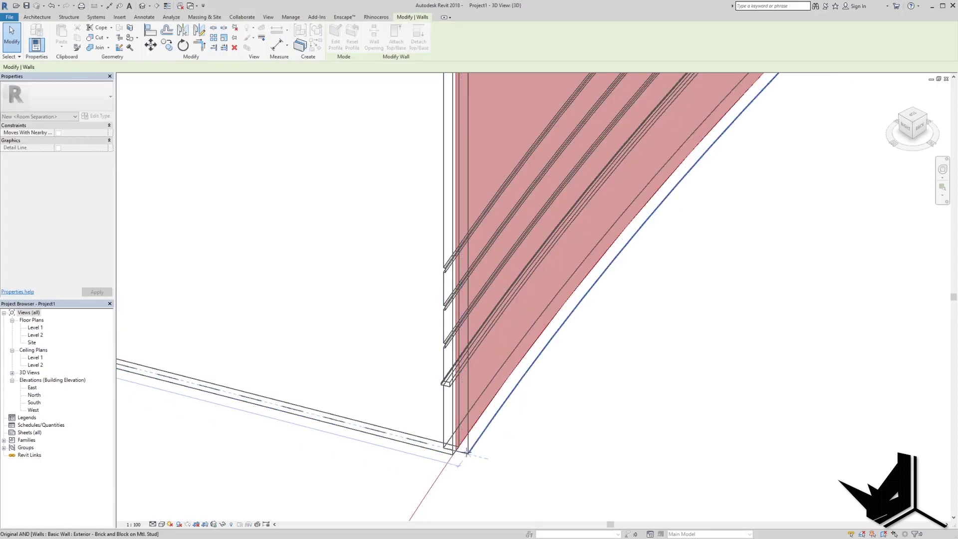
pyautogui.moveTo(468, 452); pyautogui.dragTo(468, 453)
pyautogui.click(513, 461)
pyautogui.scroll(-4, 484, 463)
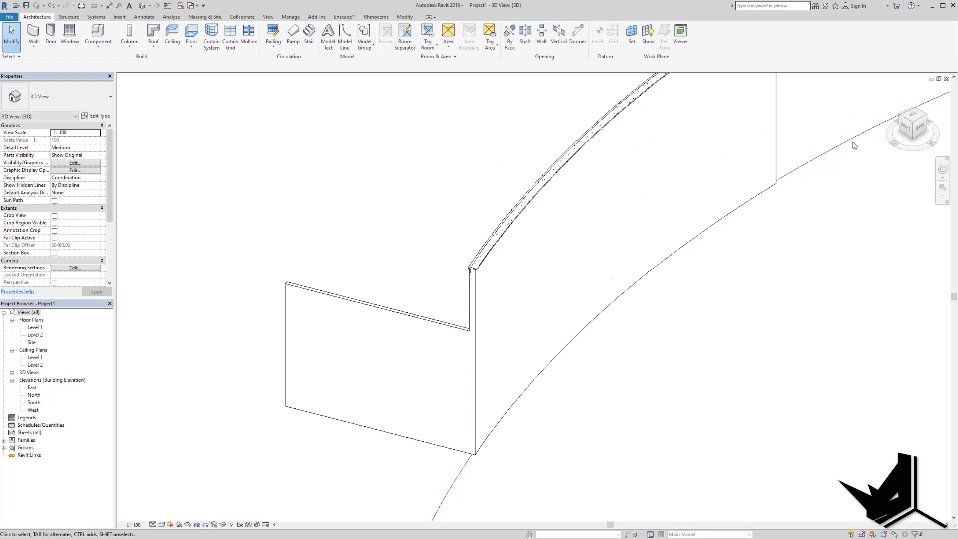
pyautogui.click(900, 117)
pyautogui.scroll(-8, 775, 317)
pyautogui.moveTo(775, 317); pyautogui.dragTo(596, 328, button='middle')
pyautogui.scroll(6, 290, 402)
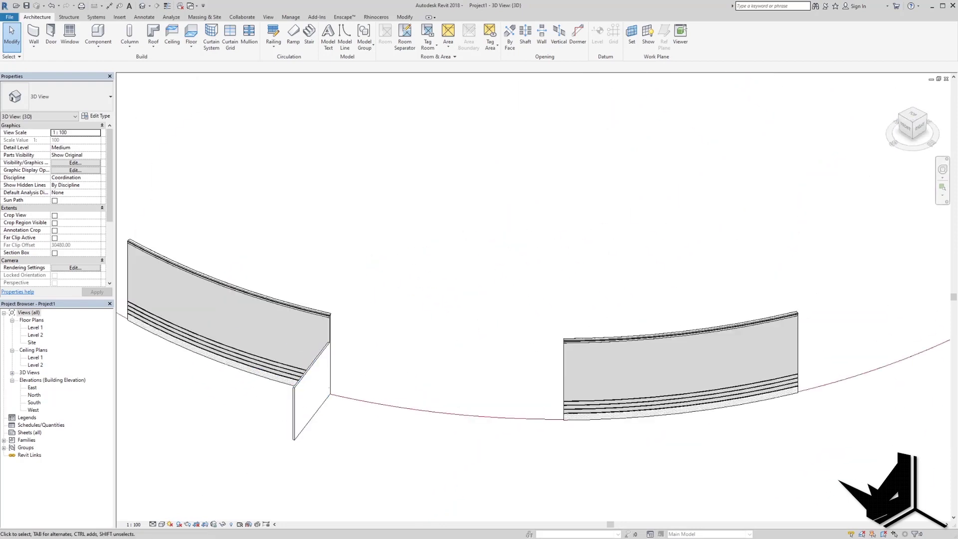
# - Switch to Grasshopper, review Add Wall's StructuralUsage options, and line up the Flipped toggle with the AllowJoins toggle
pyautogui.click(161, 538)
pyautogui.click(201, 530)
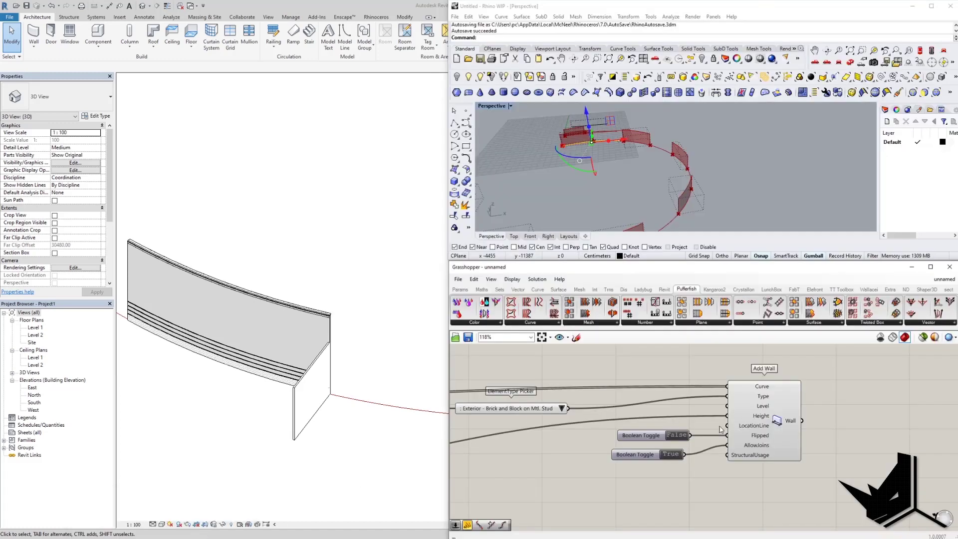
pyautogui.moveTo(789, 456); pyautogui.dragTo(801, 464, button='right')
pyautogui.moveTo(765, 461); pyautogui.dragTo(782, 464)
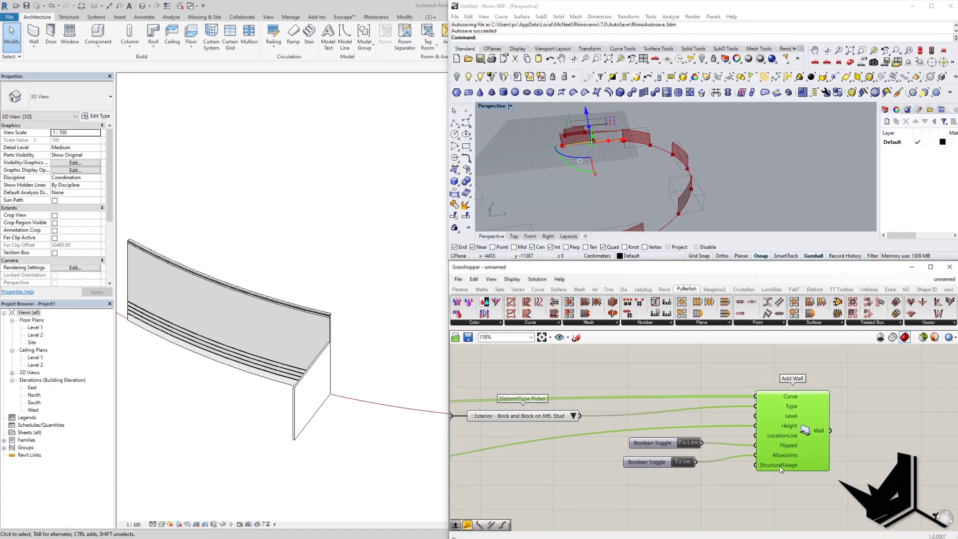
pyautogui.rightClick(781, 469)
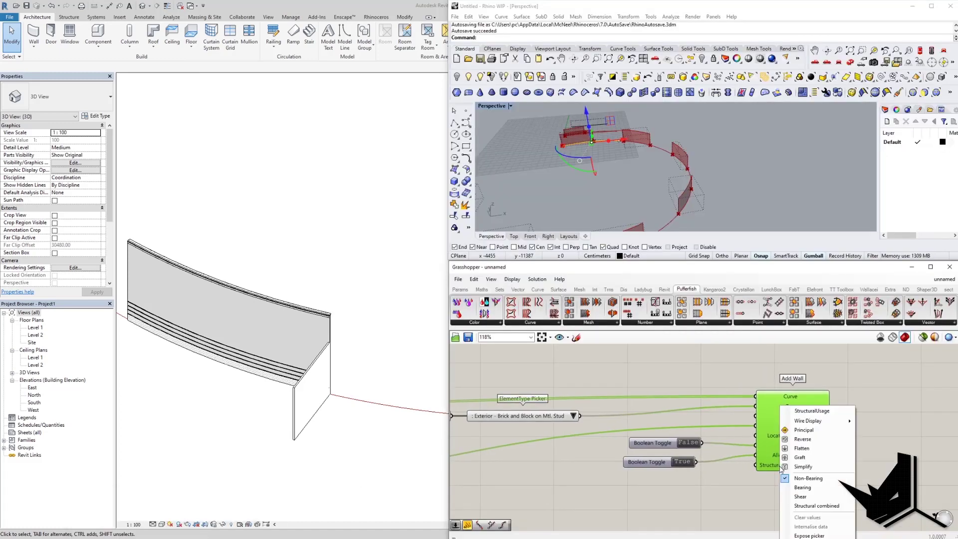
pyautogui.click(888, 455)
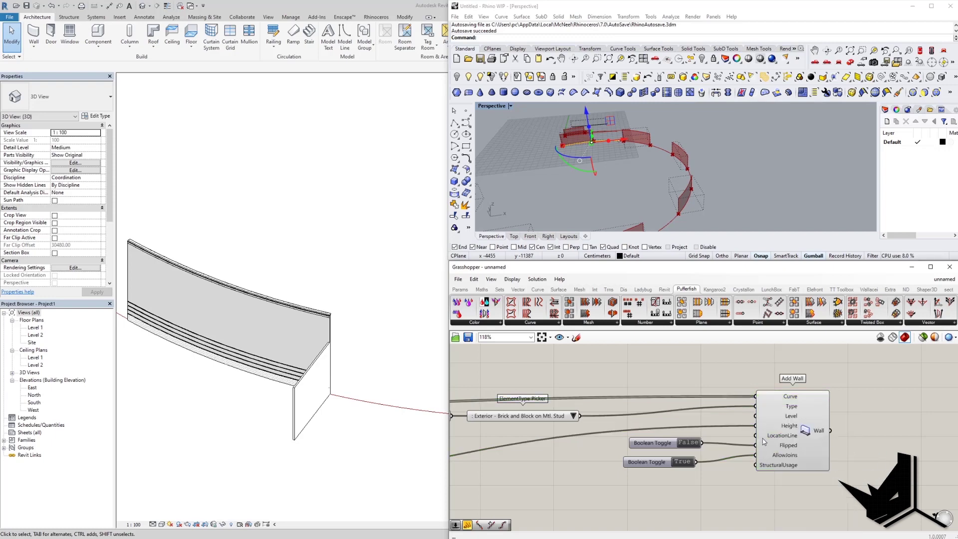
pyautogui.moveTo(673, 444); pyautogui.dragTo(668, 446)
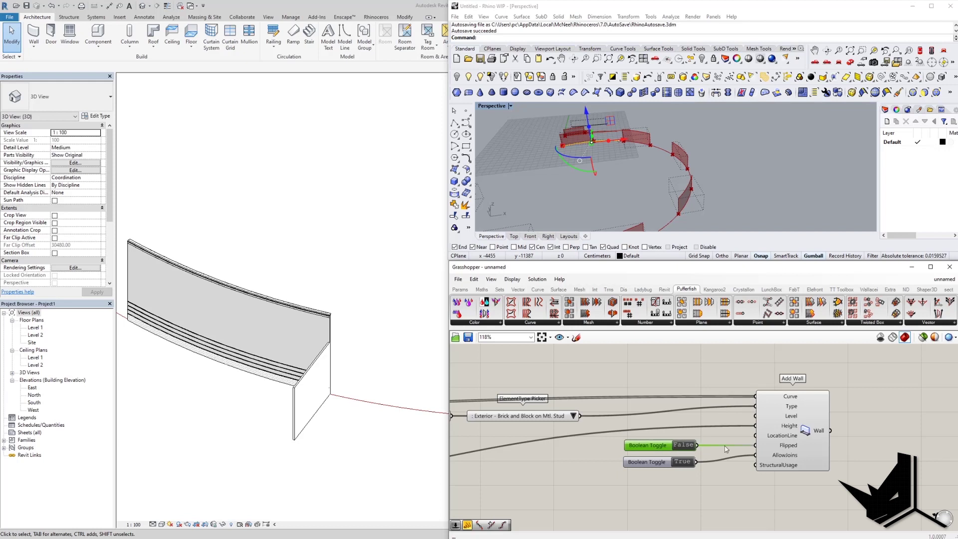
# - Open Add Wall's LocationLine options, and examine in Revit how the brick wall's end sits relative to its base curve
pyautogui.rightClick(787, 437)
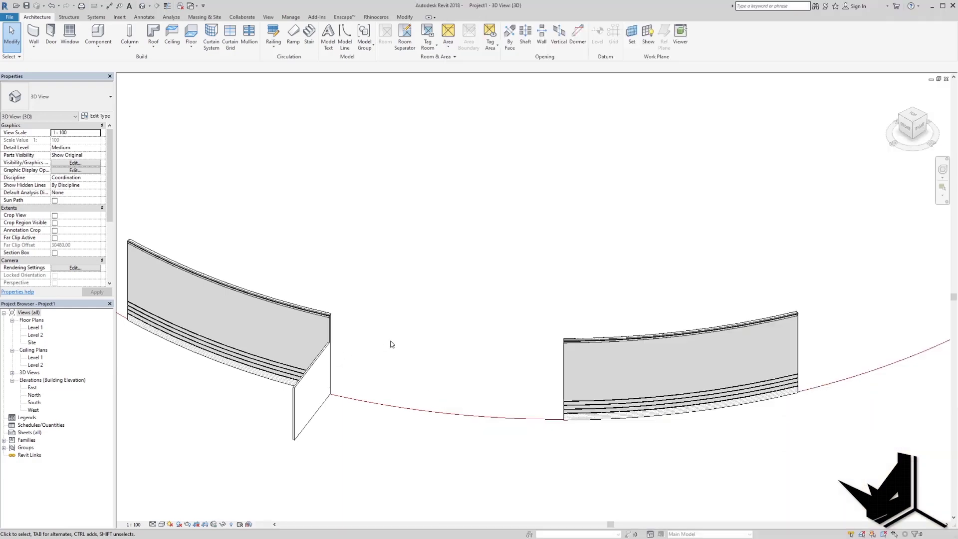
pyautogui.click(927, 117)
pyautogui.scroll(-5, 602, 222)
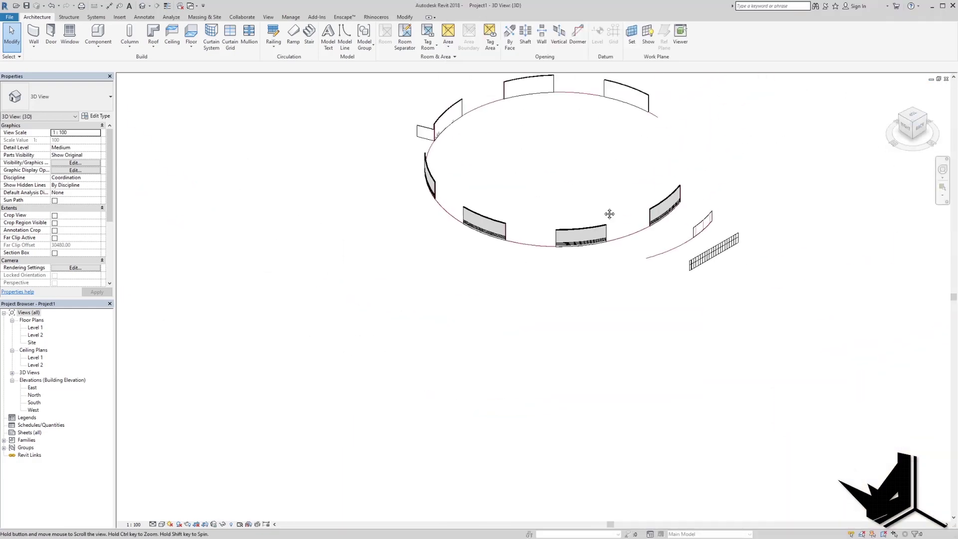
pyautogui.moveTo(609, 214); pyautogui.dragTo(560, 347, button='middle')
pyautogui.scroll(5, 391, 270)
pyautogui.scroll(-2, 397, 289)
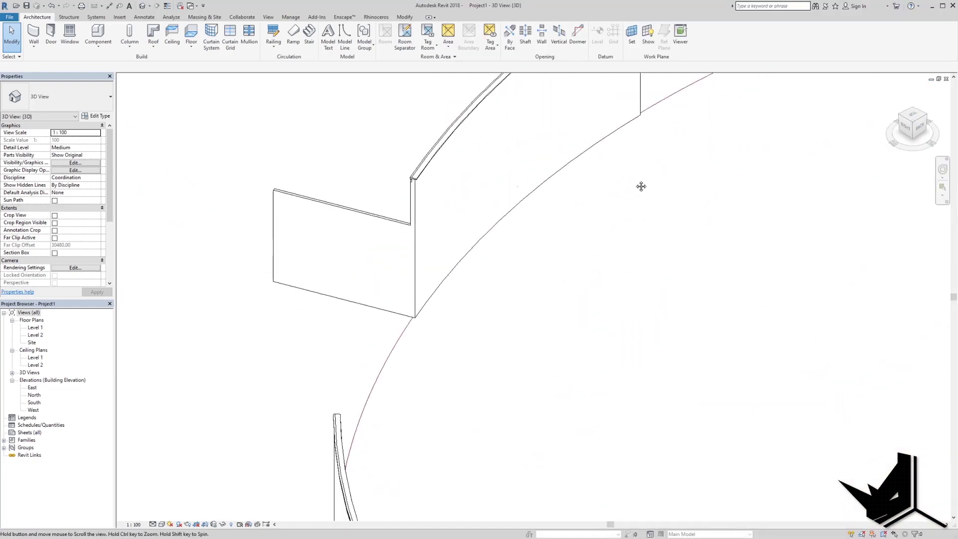
pyautogui.scroll(3, 641, 186)
pyautogui.scroll(8, 756, 205)
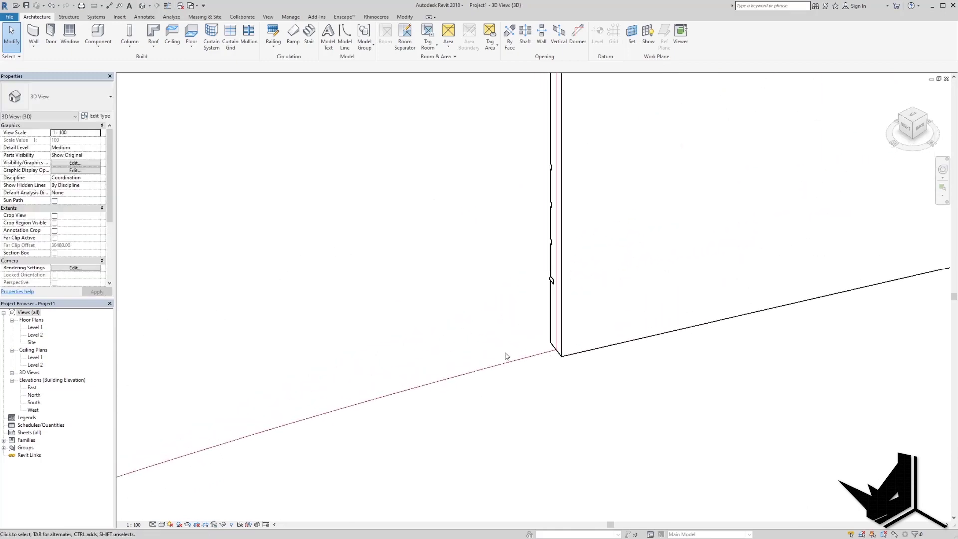
pyautogui.moveTo(683, 353); pyautogui.dragTo(398, 352, button='middle')
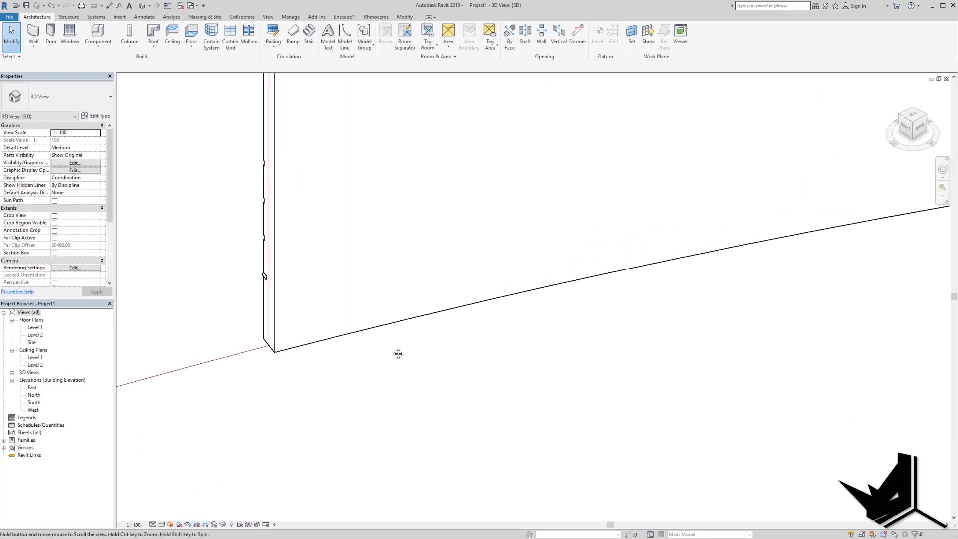
# - Switch to Grasshopper and set Add Wall's LocationLine to Core Face (Exterior)
pyautogui.moveTo(161, 538)
pyautogui.click(198, 529)
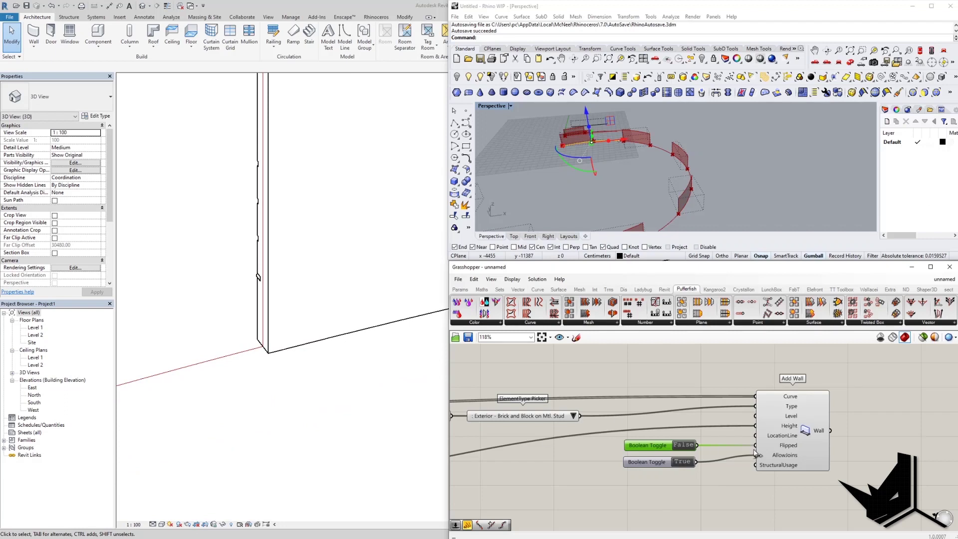
pyautogui.rightClick(784, 437)
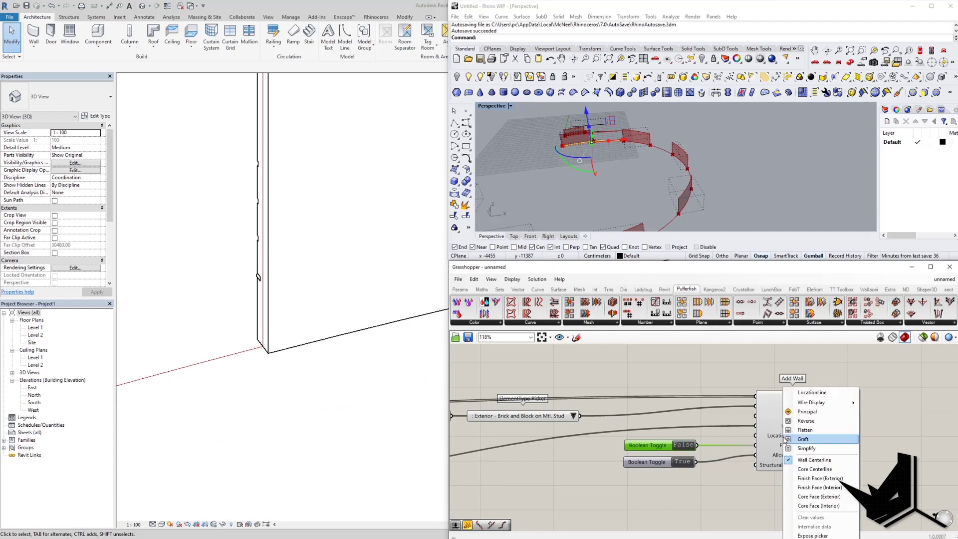
pyautogui.click(827, 496)
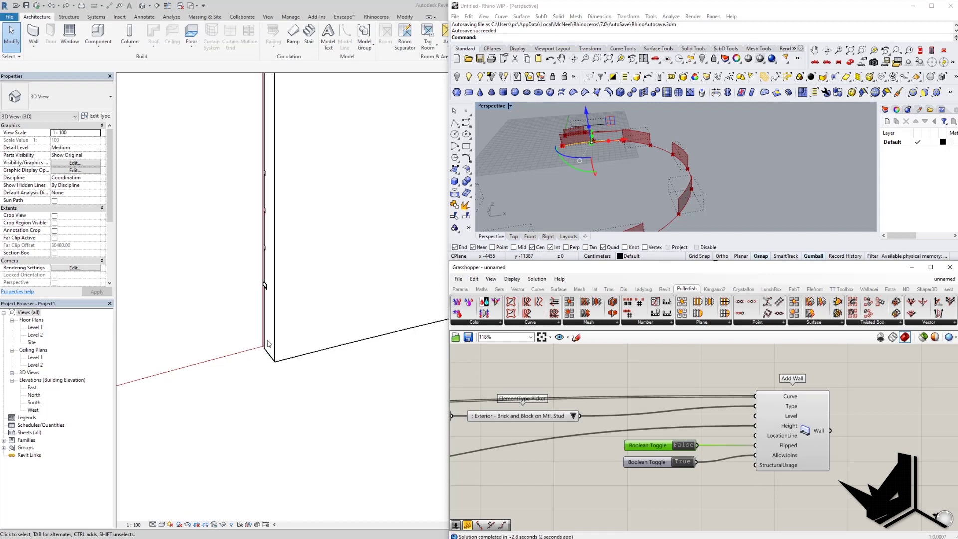
# - Set Add Wall's LocationLine to Core Face (Interior) and check the wall's position against its curve in Revit
pyautogui.rightClick(781, 438)
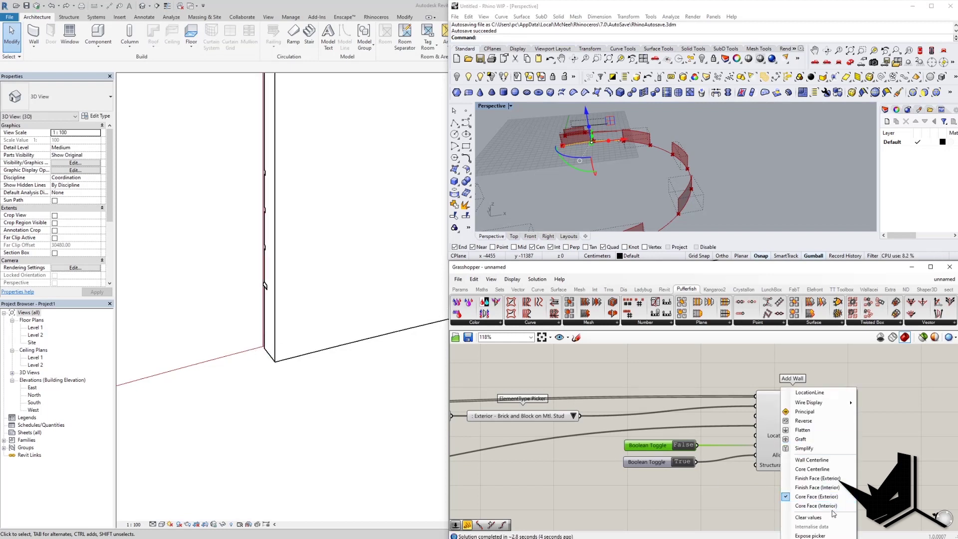
pyautogui.click(829, 507)
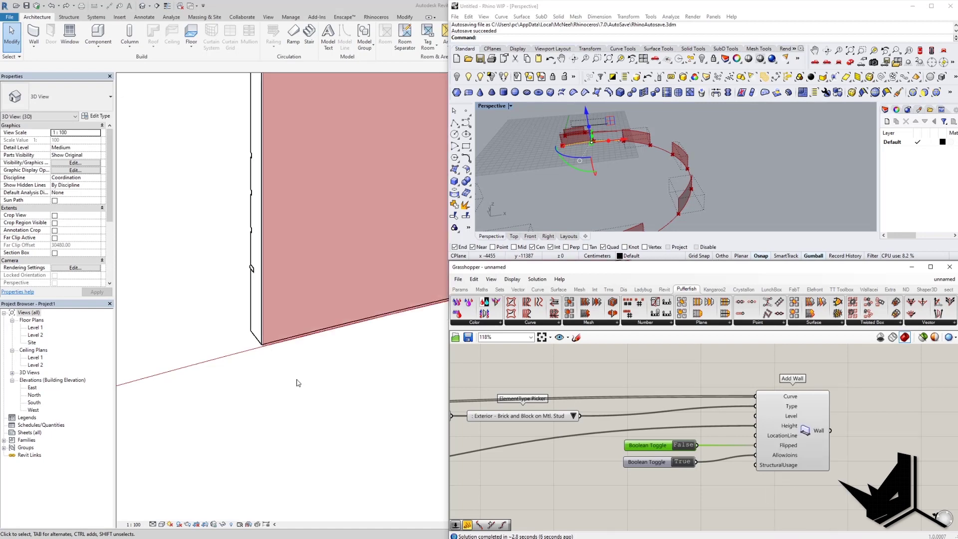
pyautogui.scroll(-2, 298, 382)
pyautogui.click(356, 400)
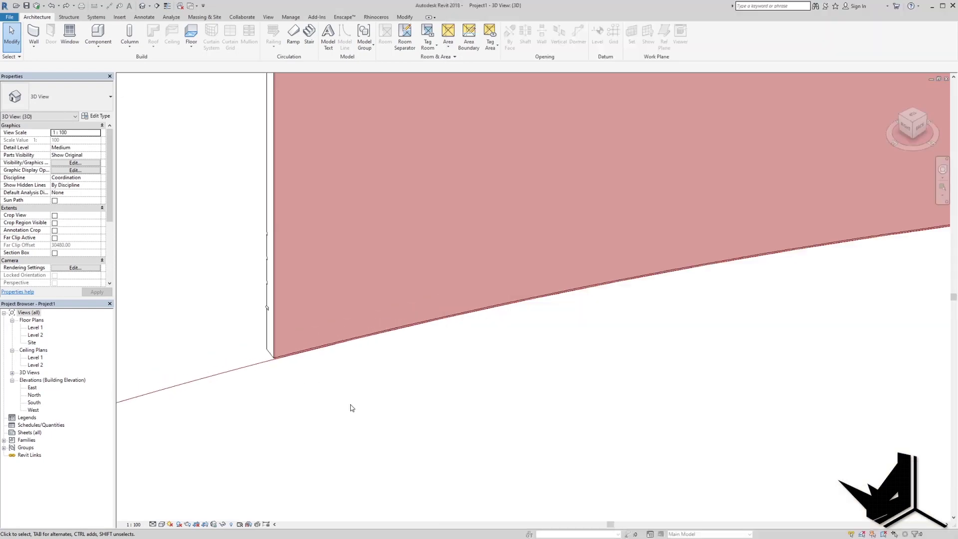
# - Examine the whole ring of brick walls in Revit, and switch to Grasshopper to review the overall wall definition
pyautogui.scroll(-4, 352, 405)
pyautogui.moveTo(453, 292); pyautogui.dragTo(451, 295, button='middle')
pyautogui.scroll(-2, 449, 297)
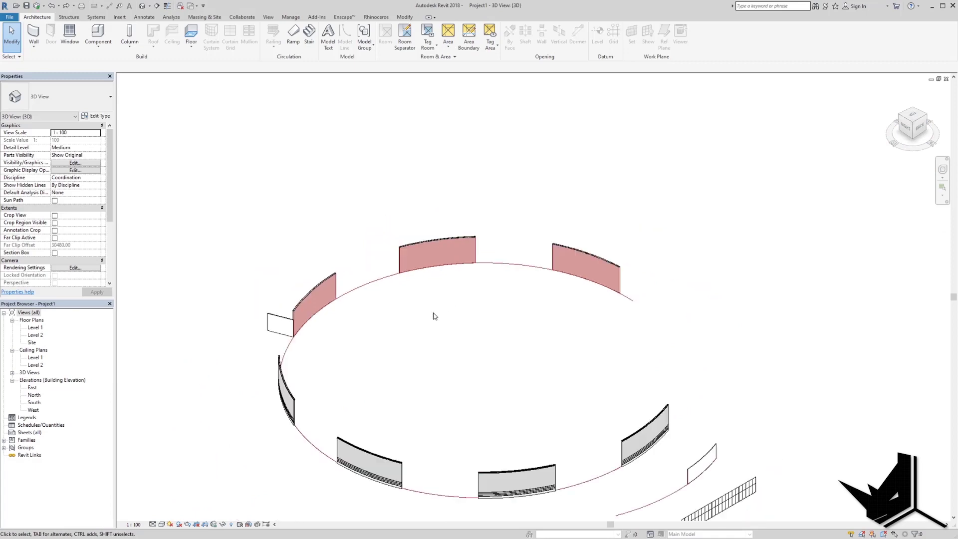
pyautogui.moveTo(453, 355); pyautogui.dragTo(493, 334, button='middle')
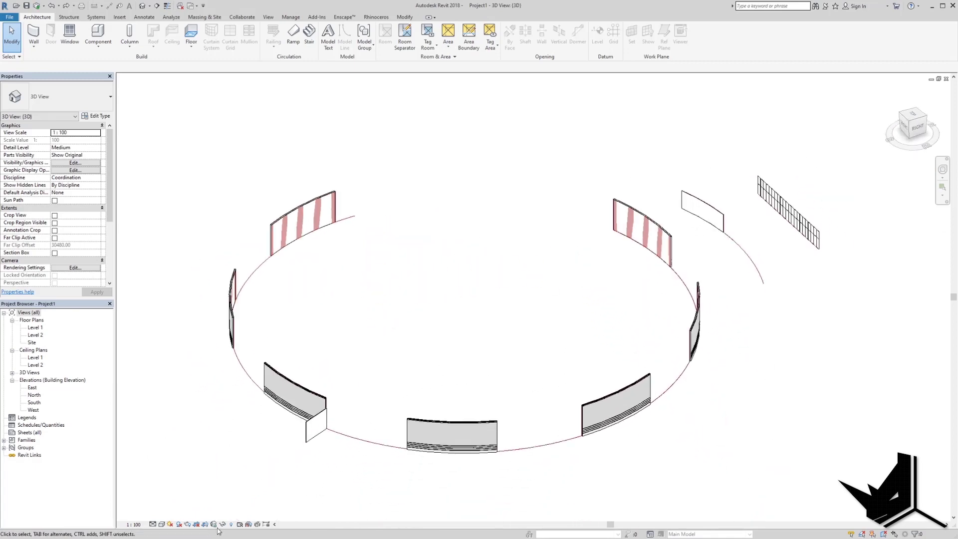
pyautogui.moveTo(220, 531)
pyautogui.click(205, 512)
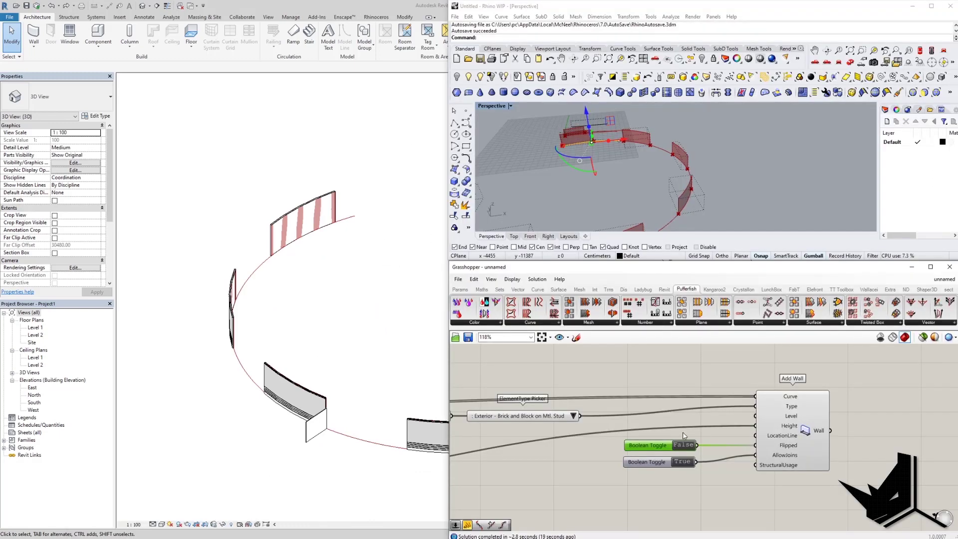
pyautogui.scroll(-5, 828, 386)
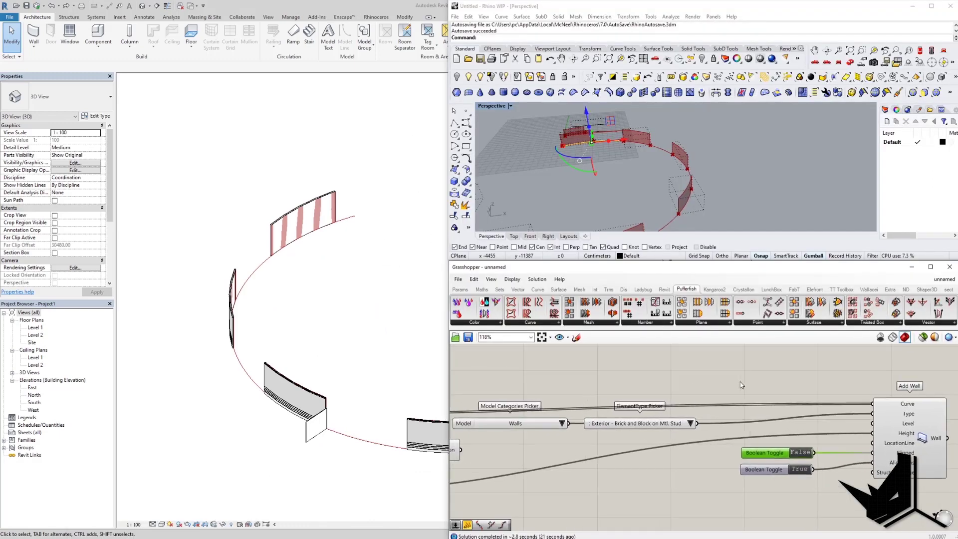
pyautogui.moveTo(669, 387); pyautogui.dragTo(703, 451, button='right')
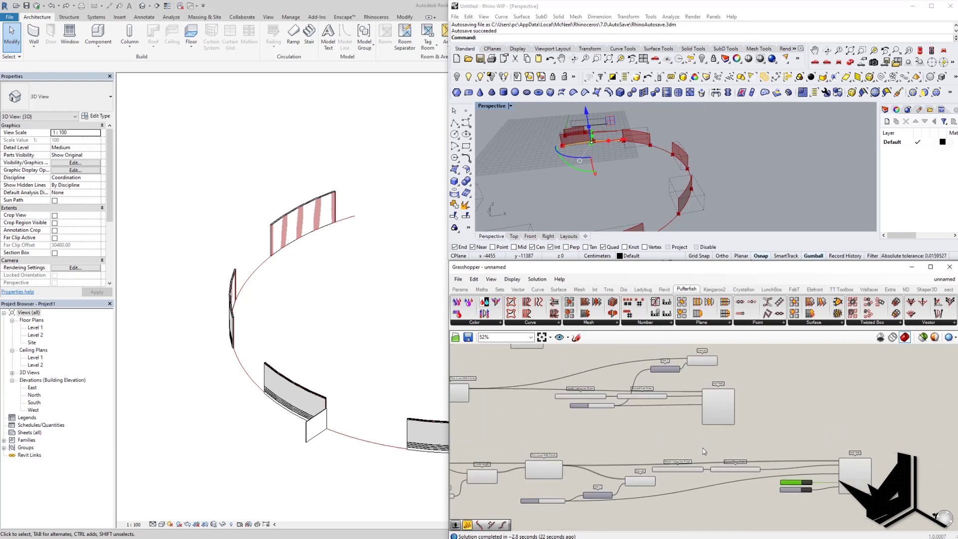
# - Switch to Revit and open the Enscape tools for a rendered view of the walls
pyautogui.click(339, 8)
pyautogui.click(344, 17)
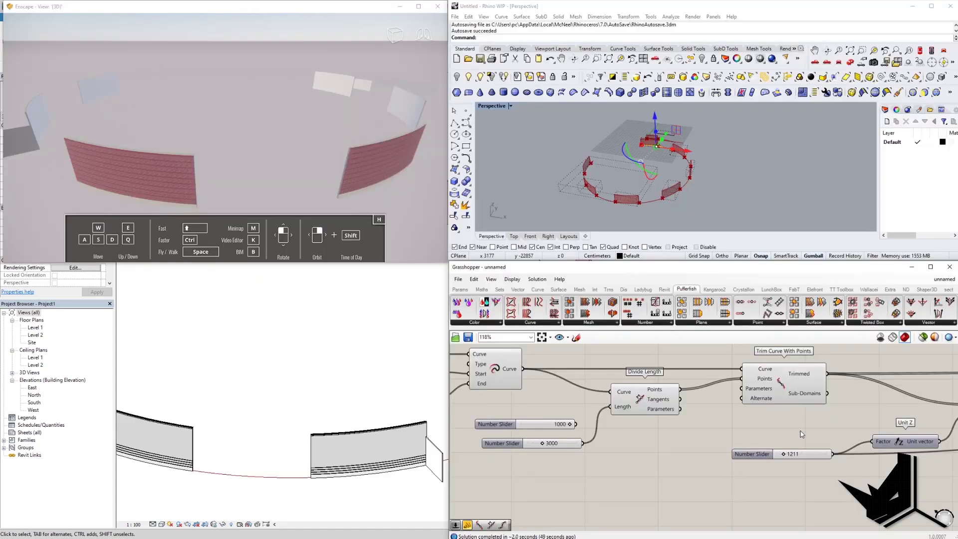
# - In Grasshopper, set the wall height slider feeding Unit Z to 2000
pyautogui.moveTo(800, 431); pyautogui.dragTo(638, 415, button='right')
pyautogui.scroll(4, 638, 416)
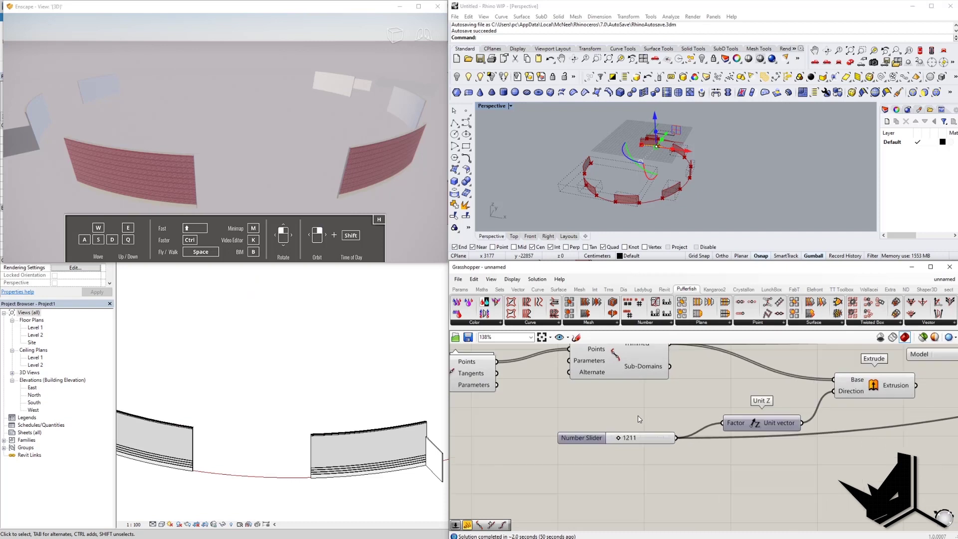
pyautogui.doubleClick(631, 446)
pyautogui.write('2000')
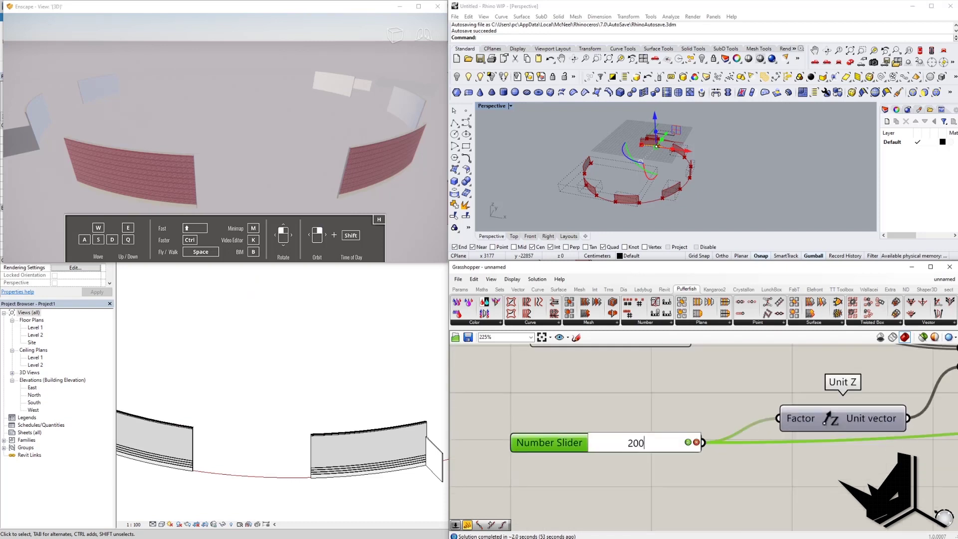
pyautogui.click(688, 442)
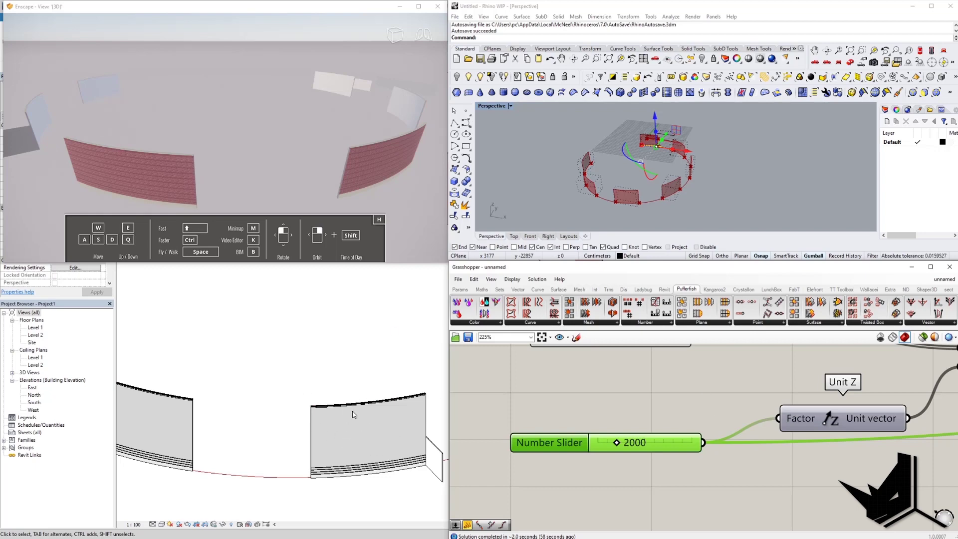
# - Check the updated walls in Revit beside the Enscape view, and return to the height slider in Grasshopper
pyautogui.click(248, 9)
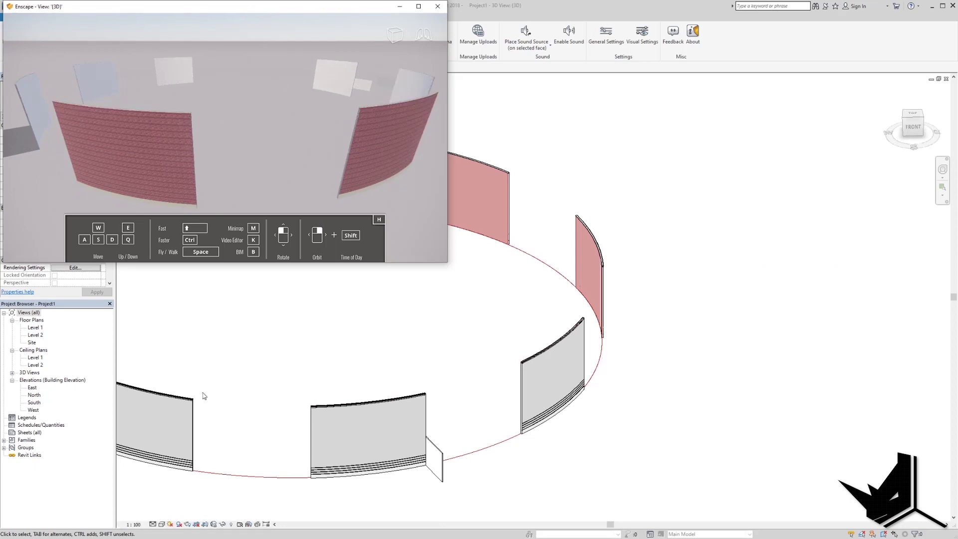
pyautogui.click(162, 538)
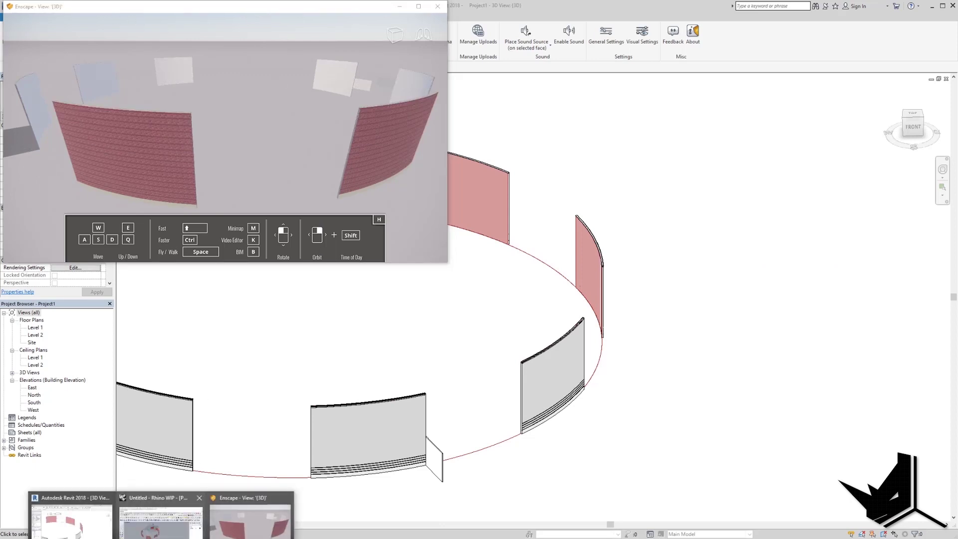
pyautogui.click(160, 517)
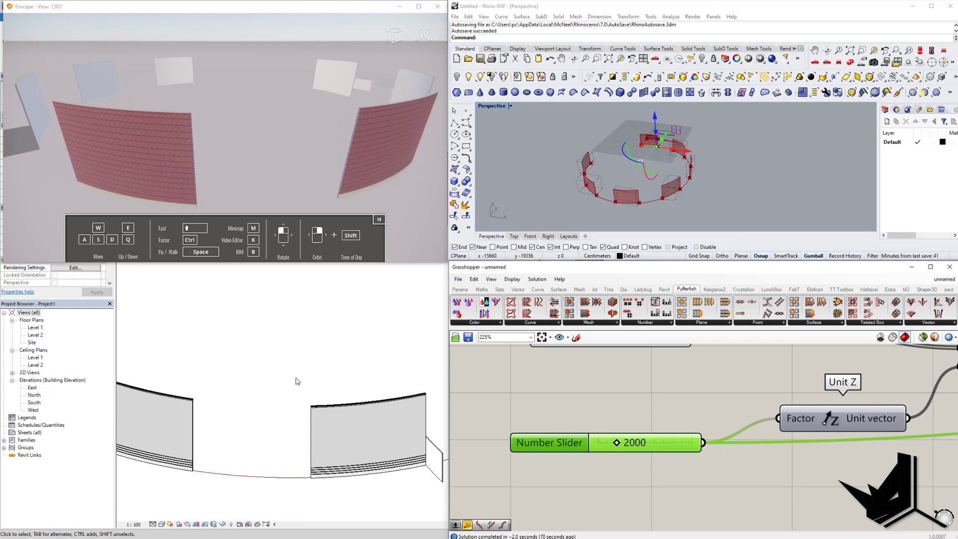
pyautogui.scroll(-10, 790, 373)
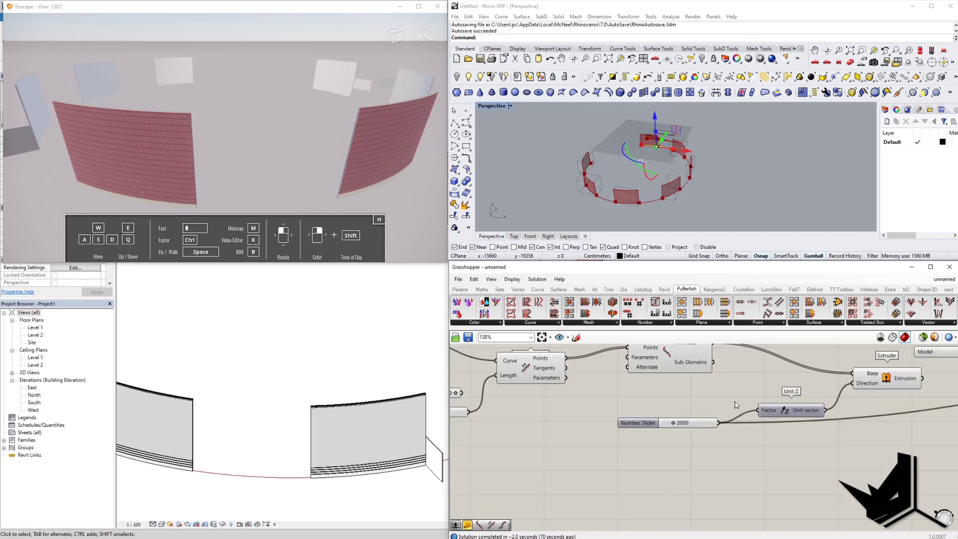